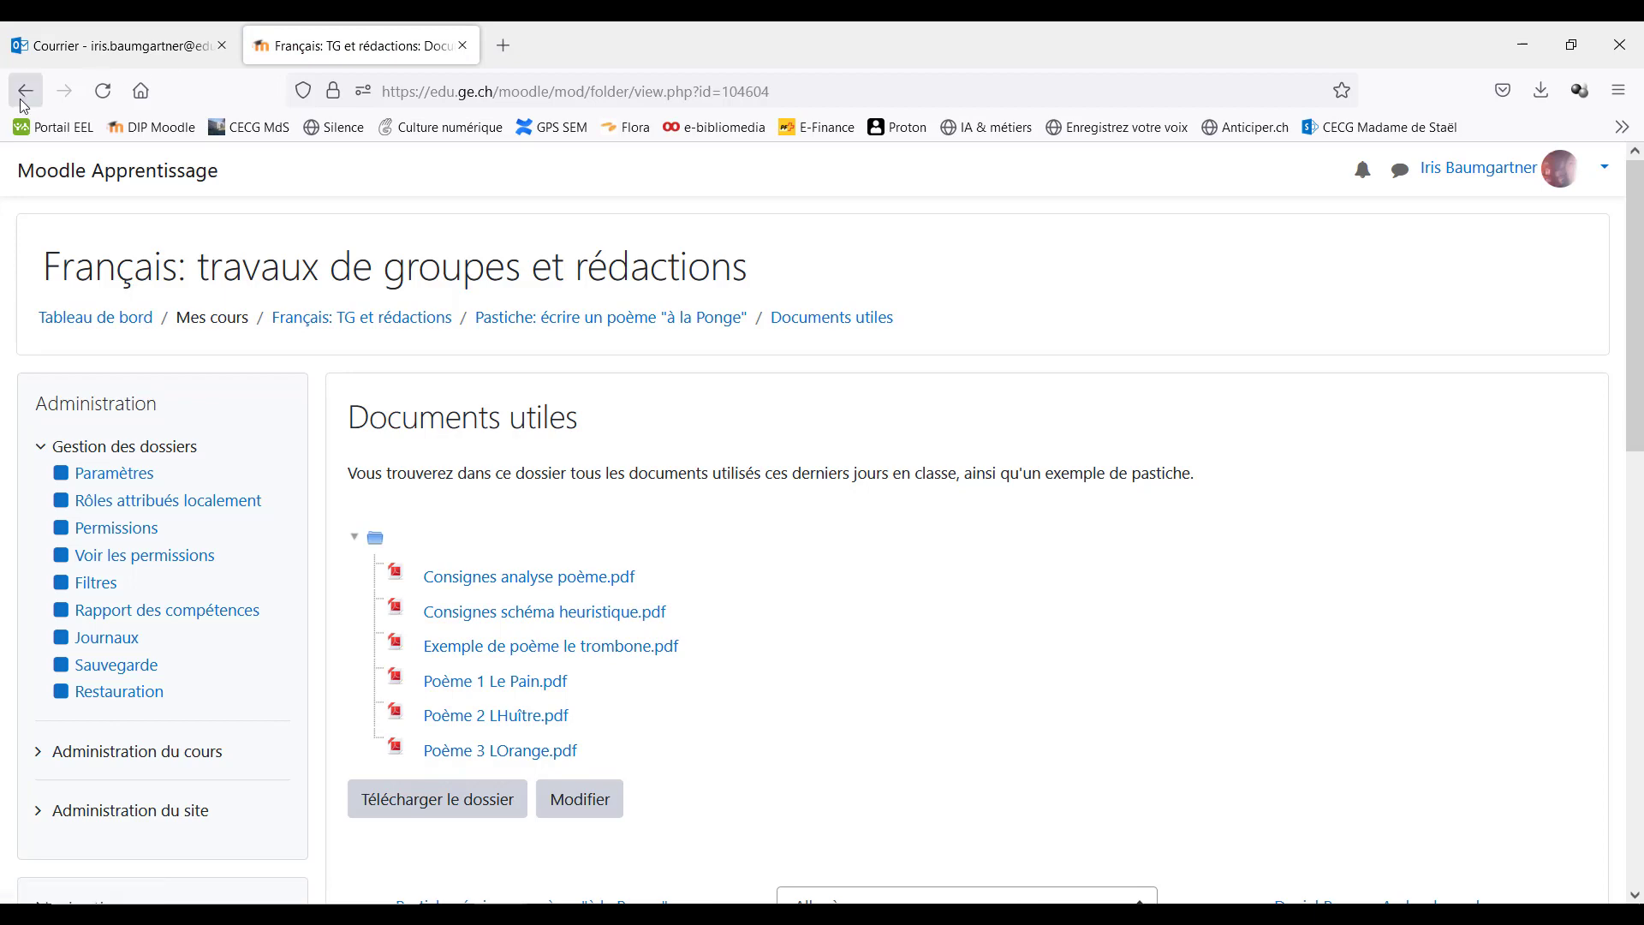
Return to the course page and examine the phases of the existing workshop Pastiche: écrire un poème "à la Ponge"
{"action": "left_click", "coordinate": [24, 91]}
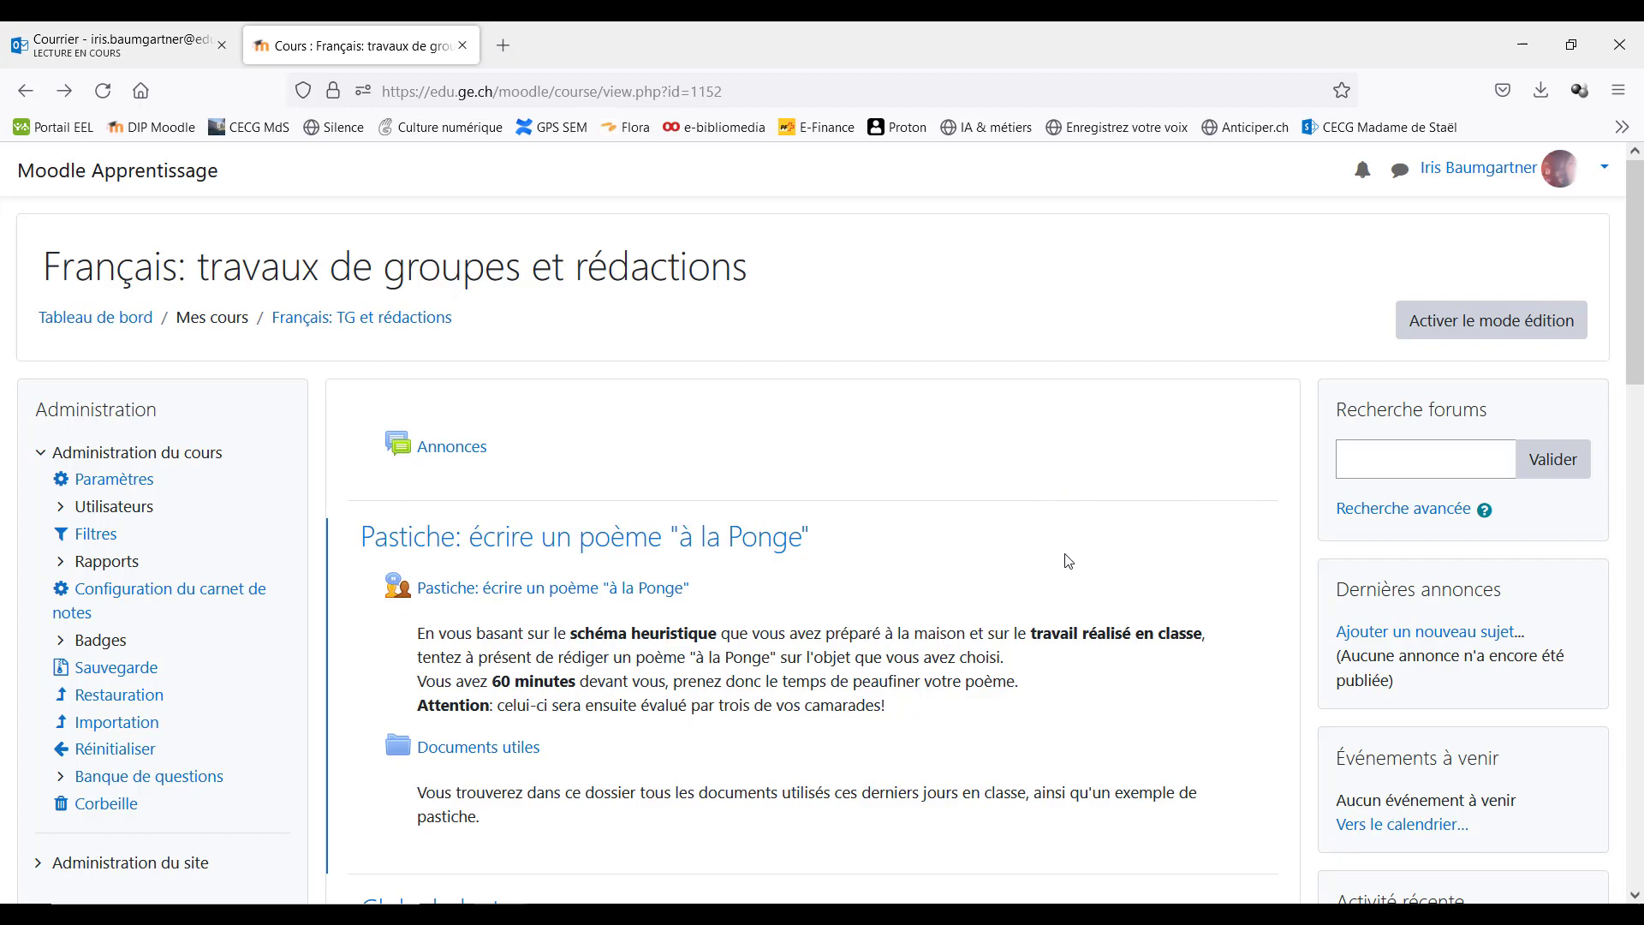
{"action": "left_click", "coordinate": [640, 597]}
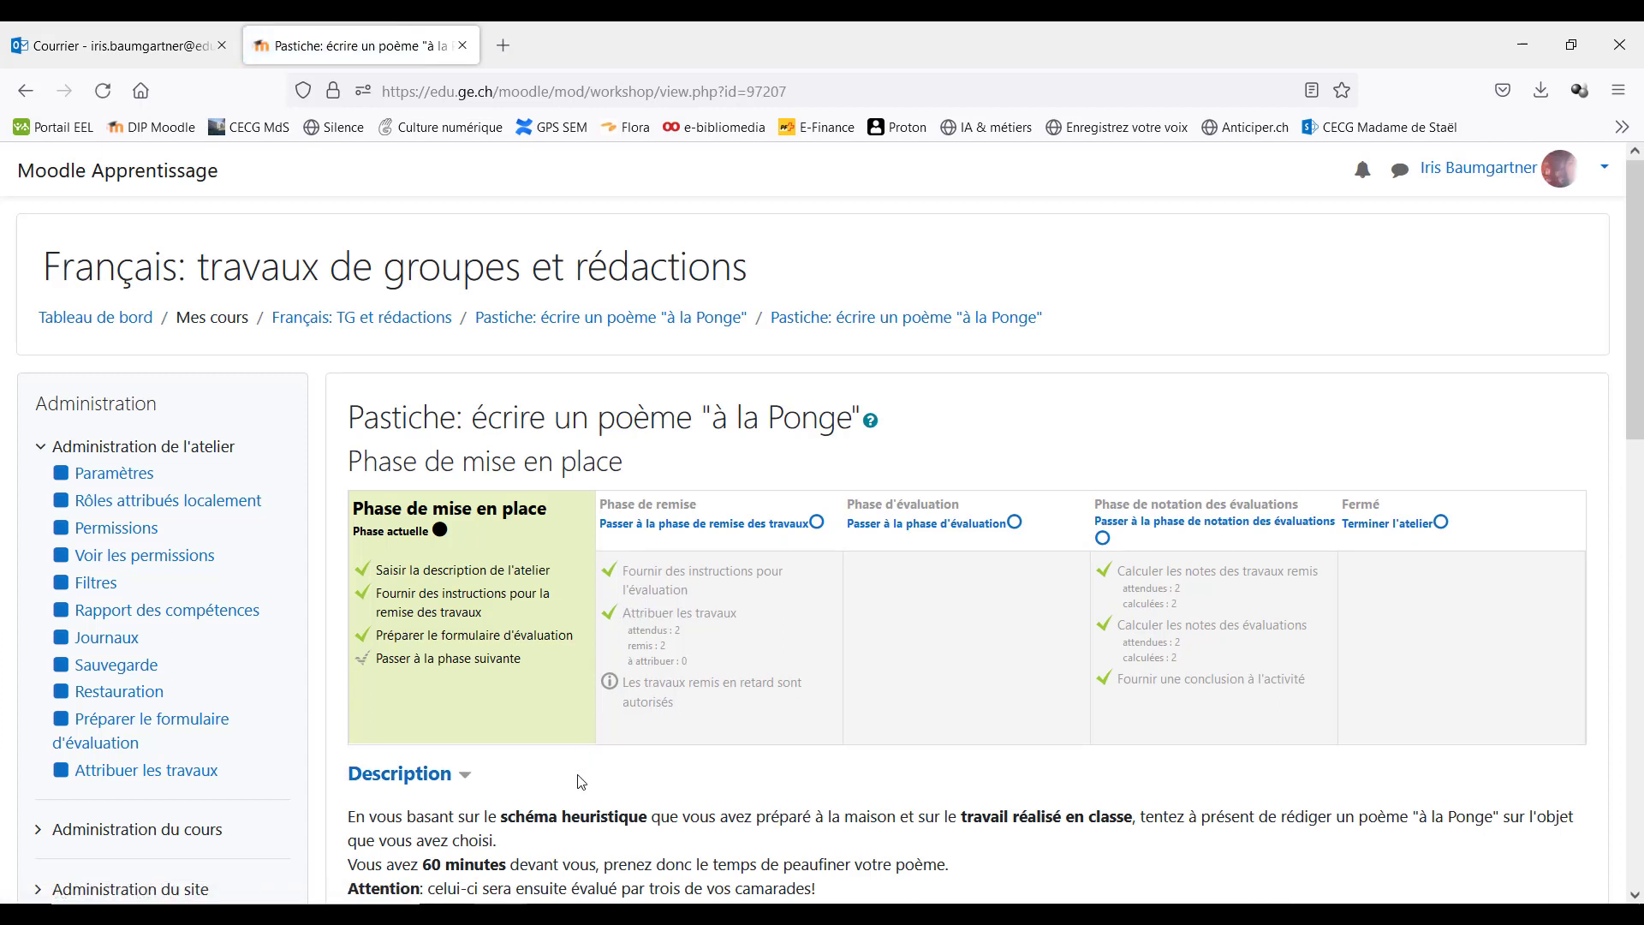
{"action": "scroll", "coordinate": [580, 781], "scroll_direction": "down", "scroll_amount": 2}
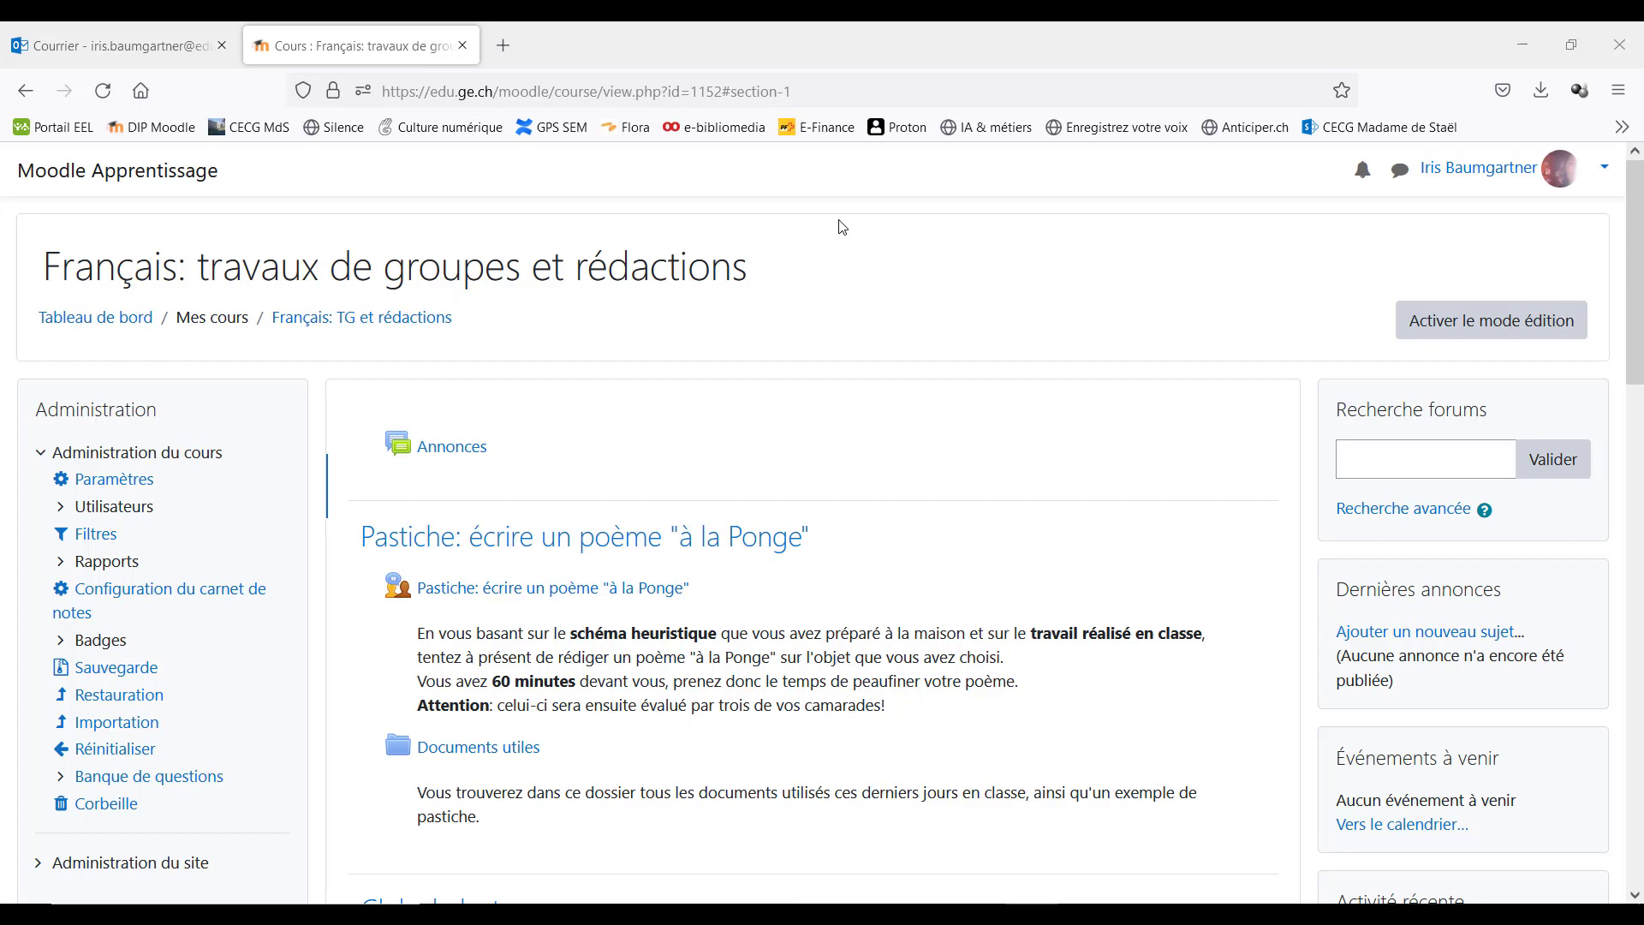
Turn on edit mode for the course and add one new section at its end
{"action": "left_click", "coordinate": [1472, 335]}
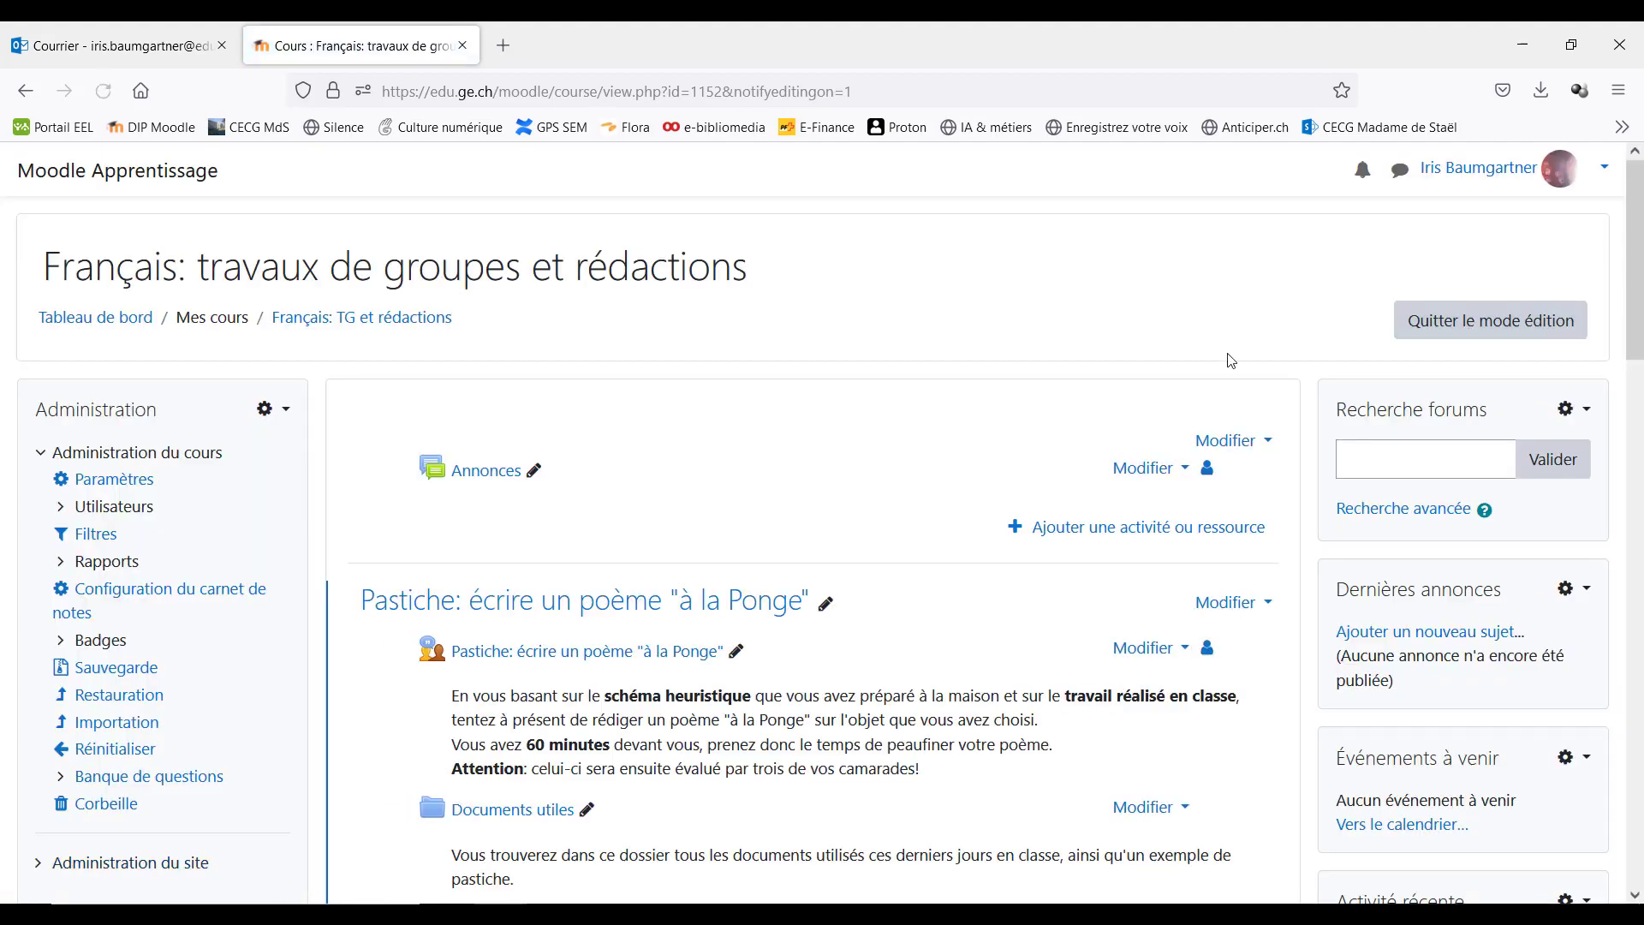
{"action": "scroll", "coordinate": [1231, 359], "scroll_direction": "down", "scroll_amount": 6}
{"action": "scroll", "coordinate": [1230, 360], "scroll_direction": "down", "scroll_amount": 15}
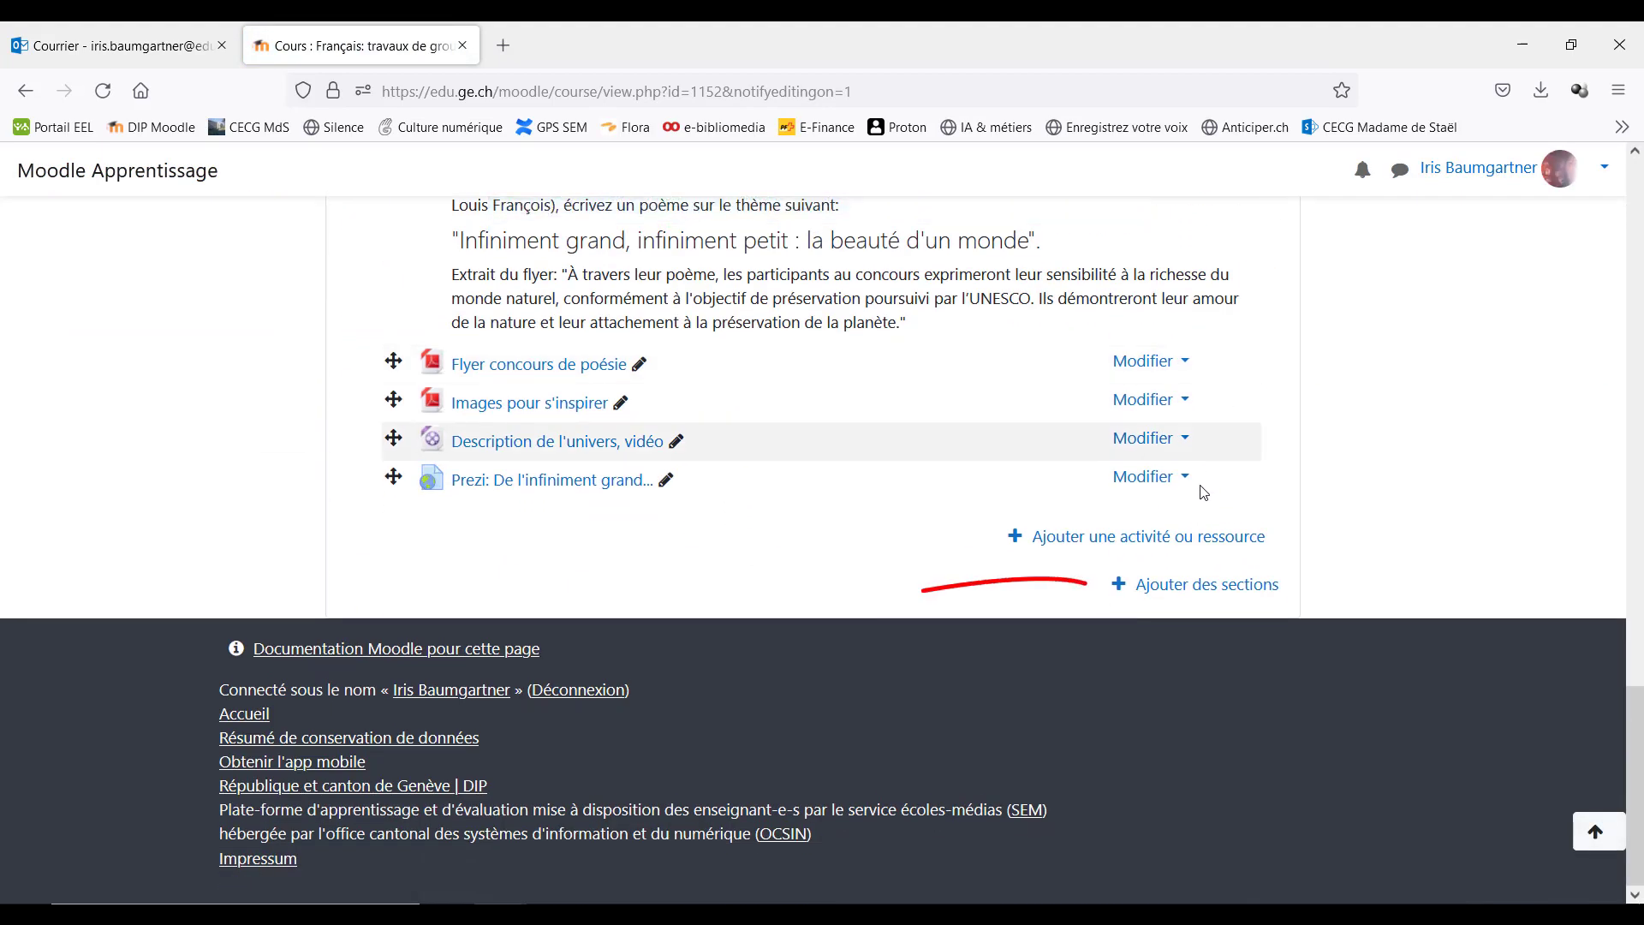
{"action": "left_click", "coordinate": [1153, 583]}
{"action": "left_click", "coordinate": [908, 351]}
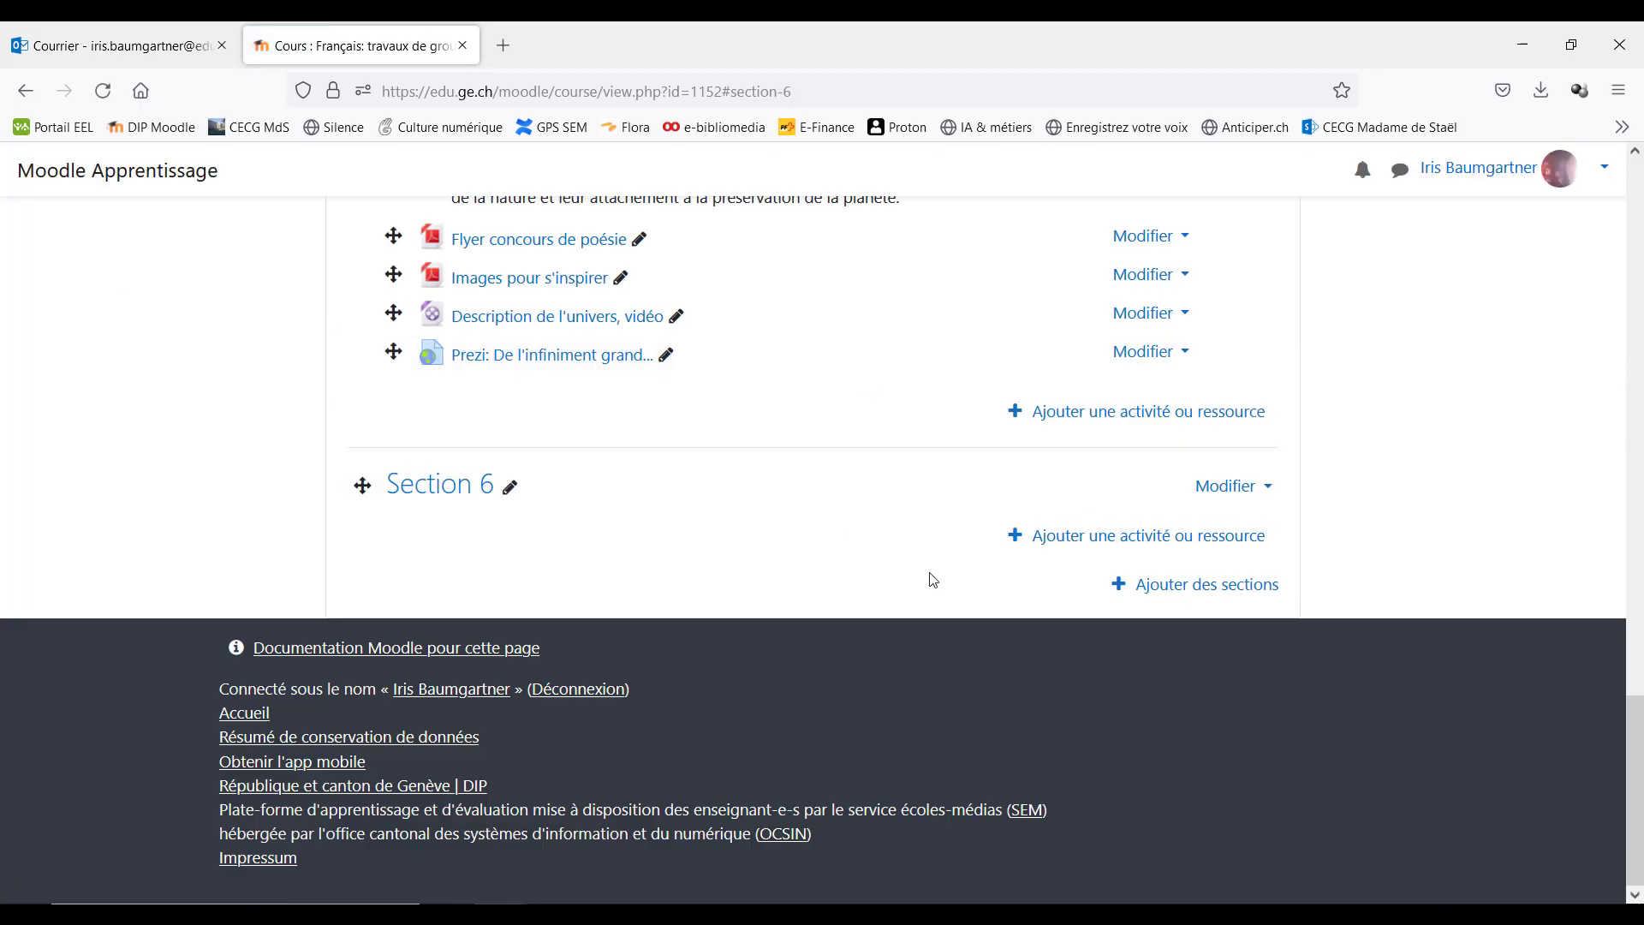
Add an Atelier activity to Section 6 and name it "Ecriture d'un poème"
{"action": "left_click", "coordinate": [1044, 548]}
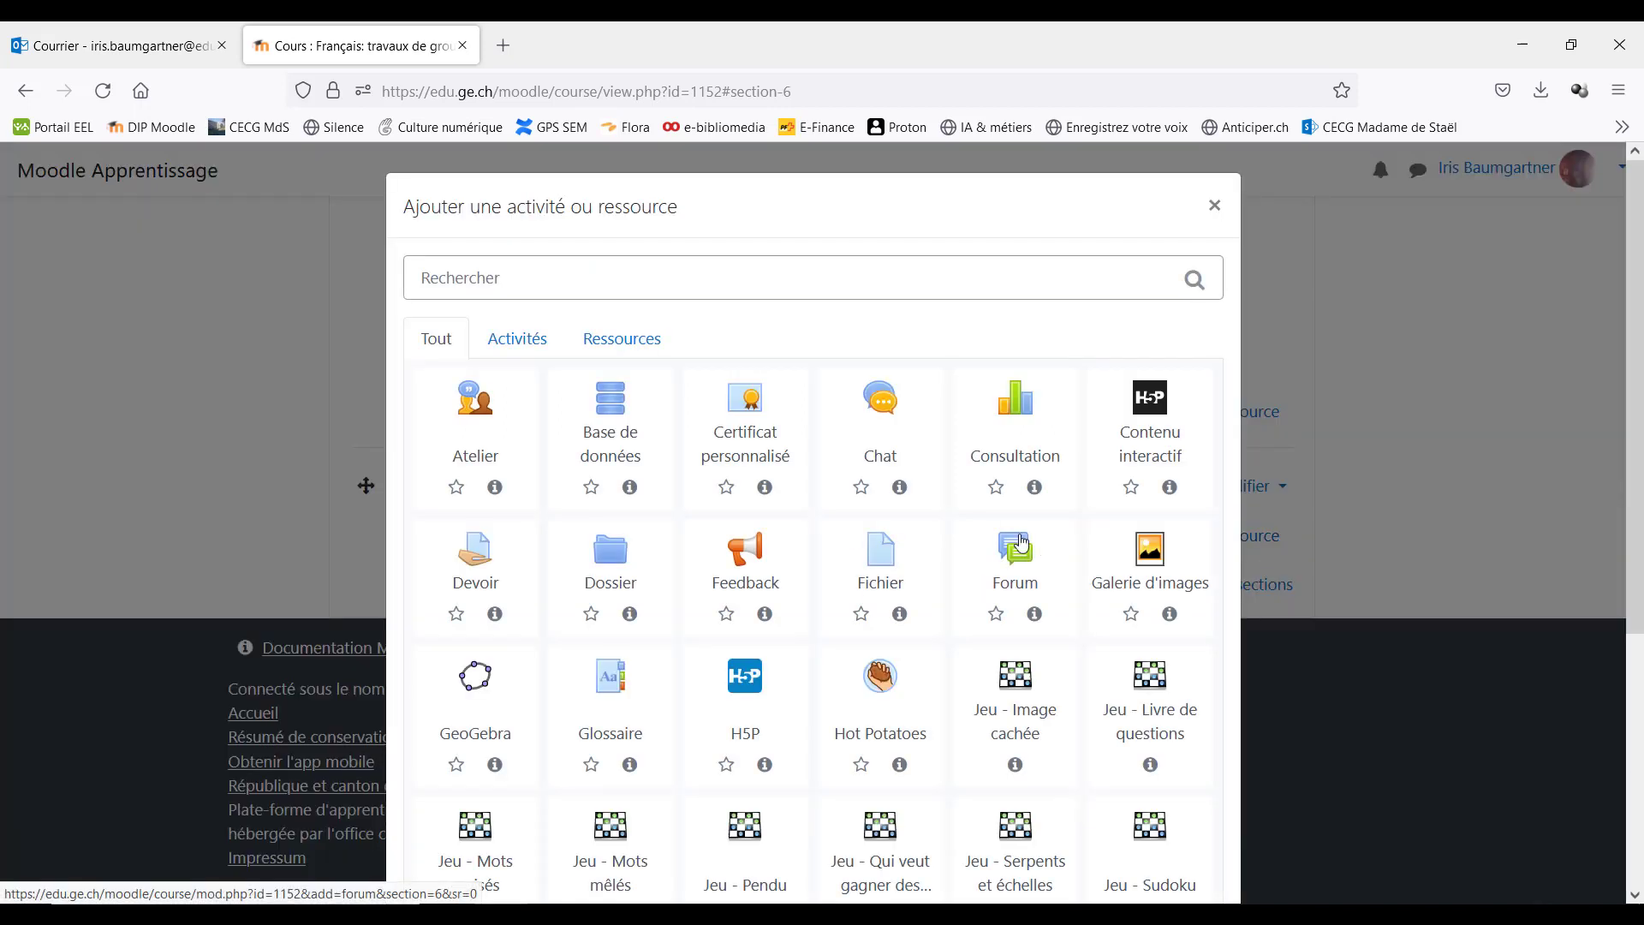
{"action": "left_click", "coordinate": [477, 439]}
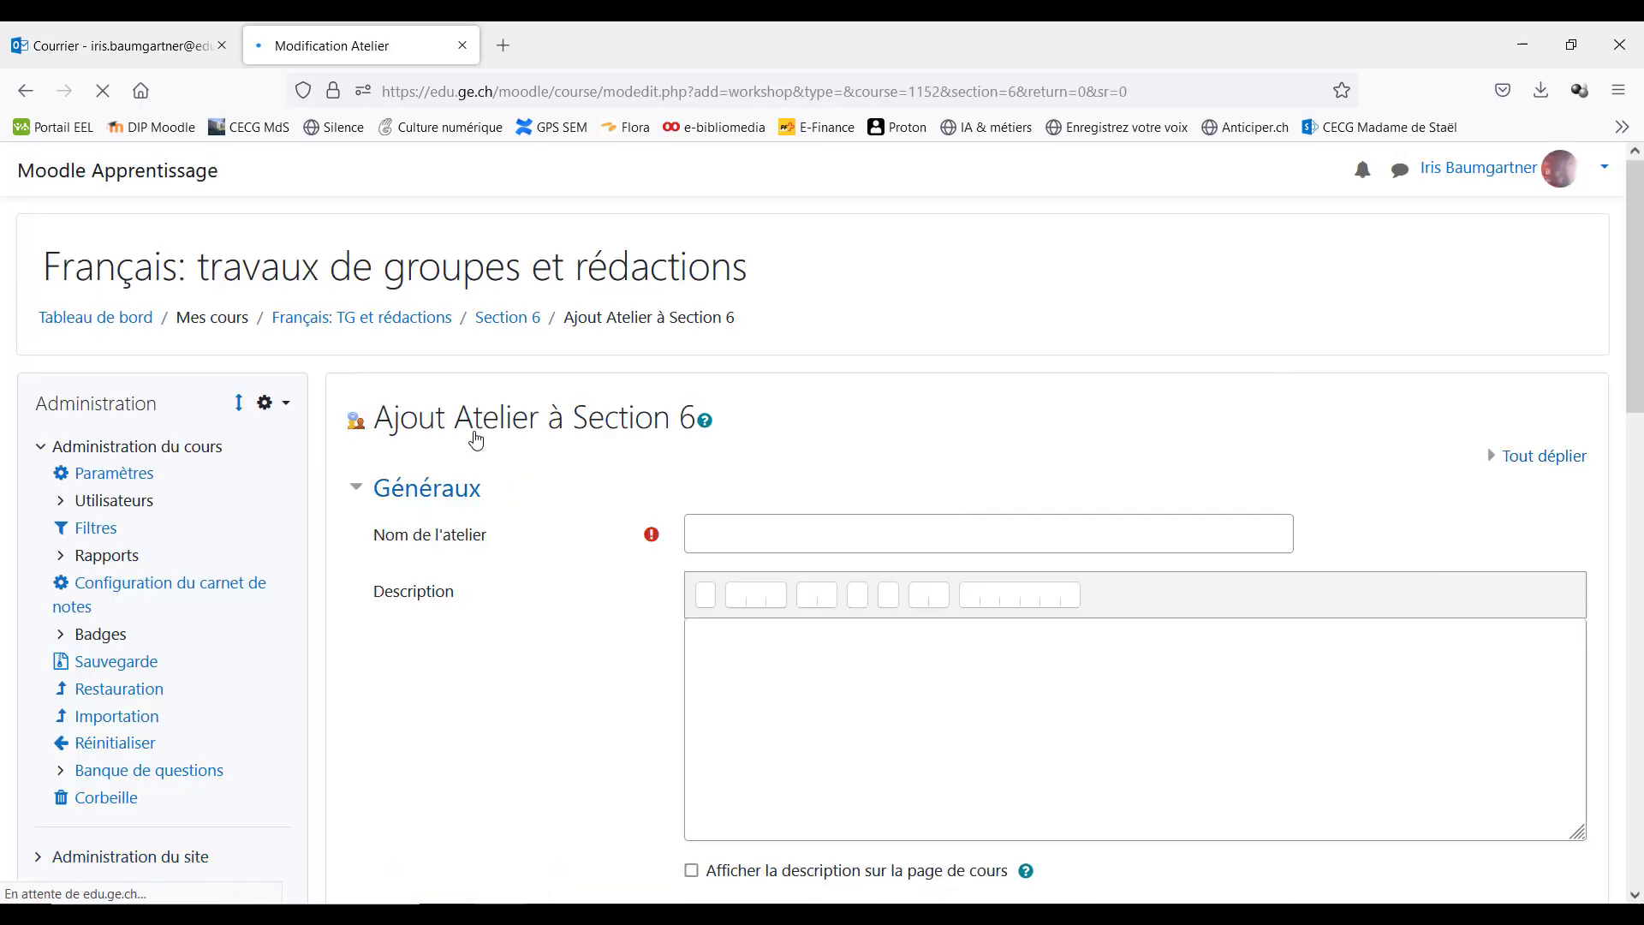
{"action": "scroll", "coordinate": [1027, 403], "scroll_direction": "down", "scroll_amount": 1}
{"action": "left_click", "coordinate": [741, 409]}
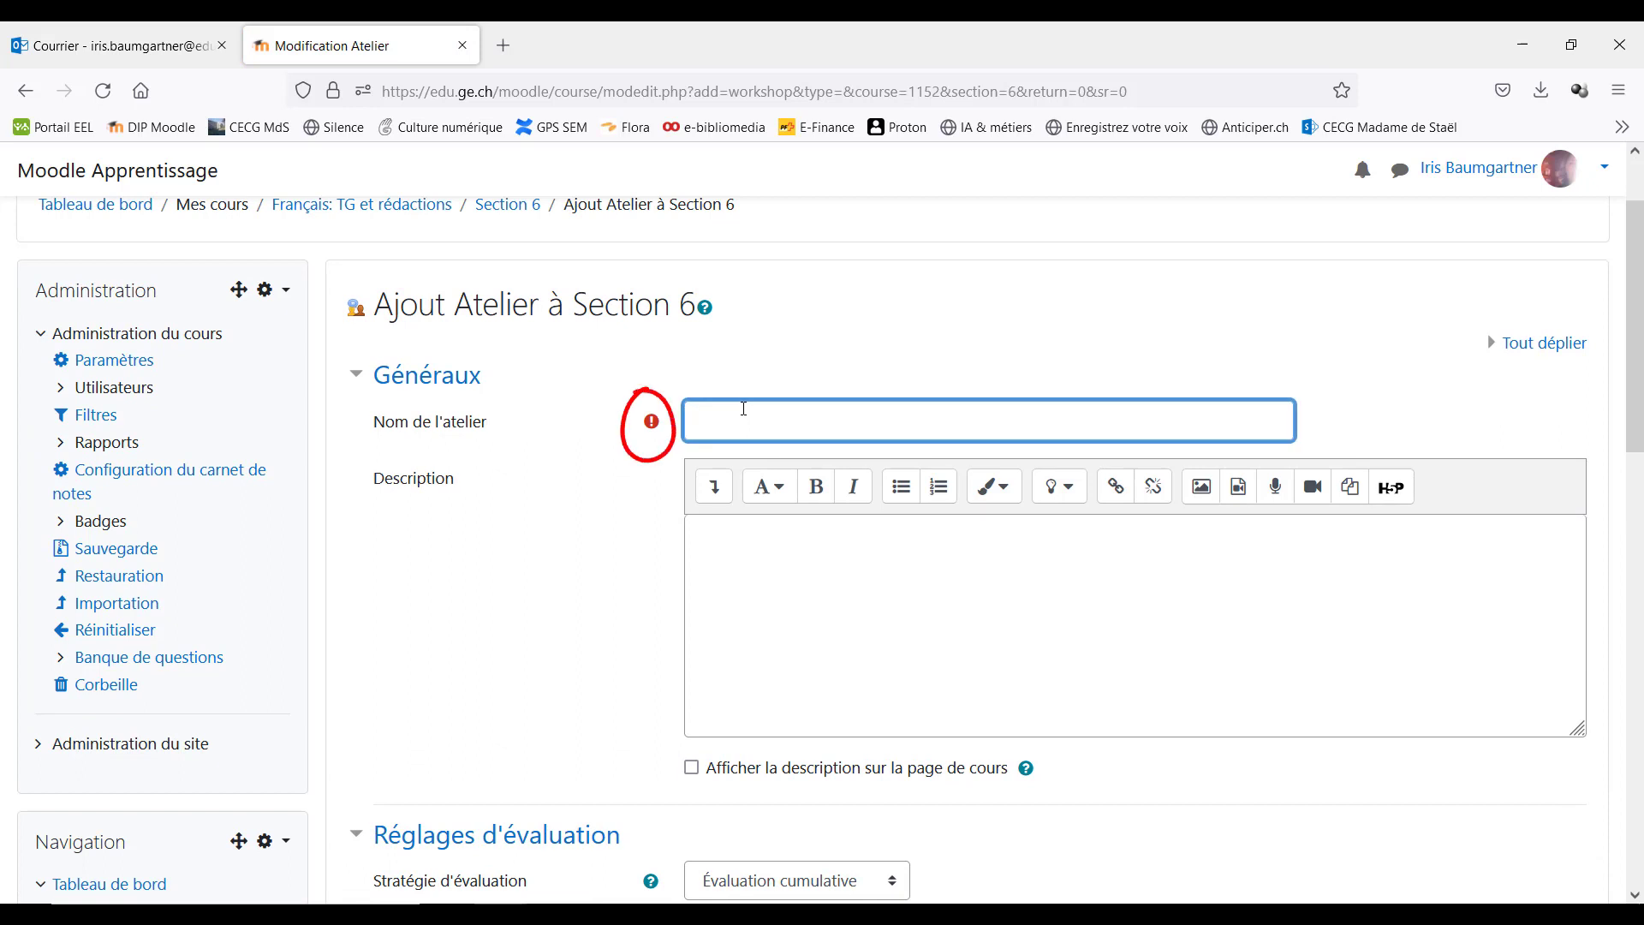
{"action": "type", "text": "Ecriture d'un poème"}
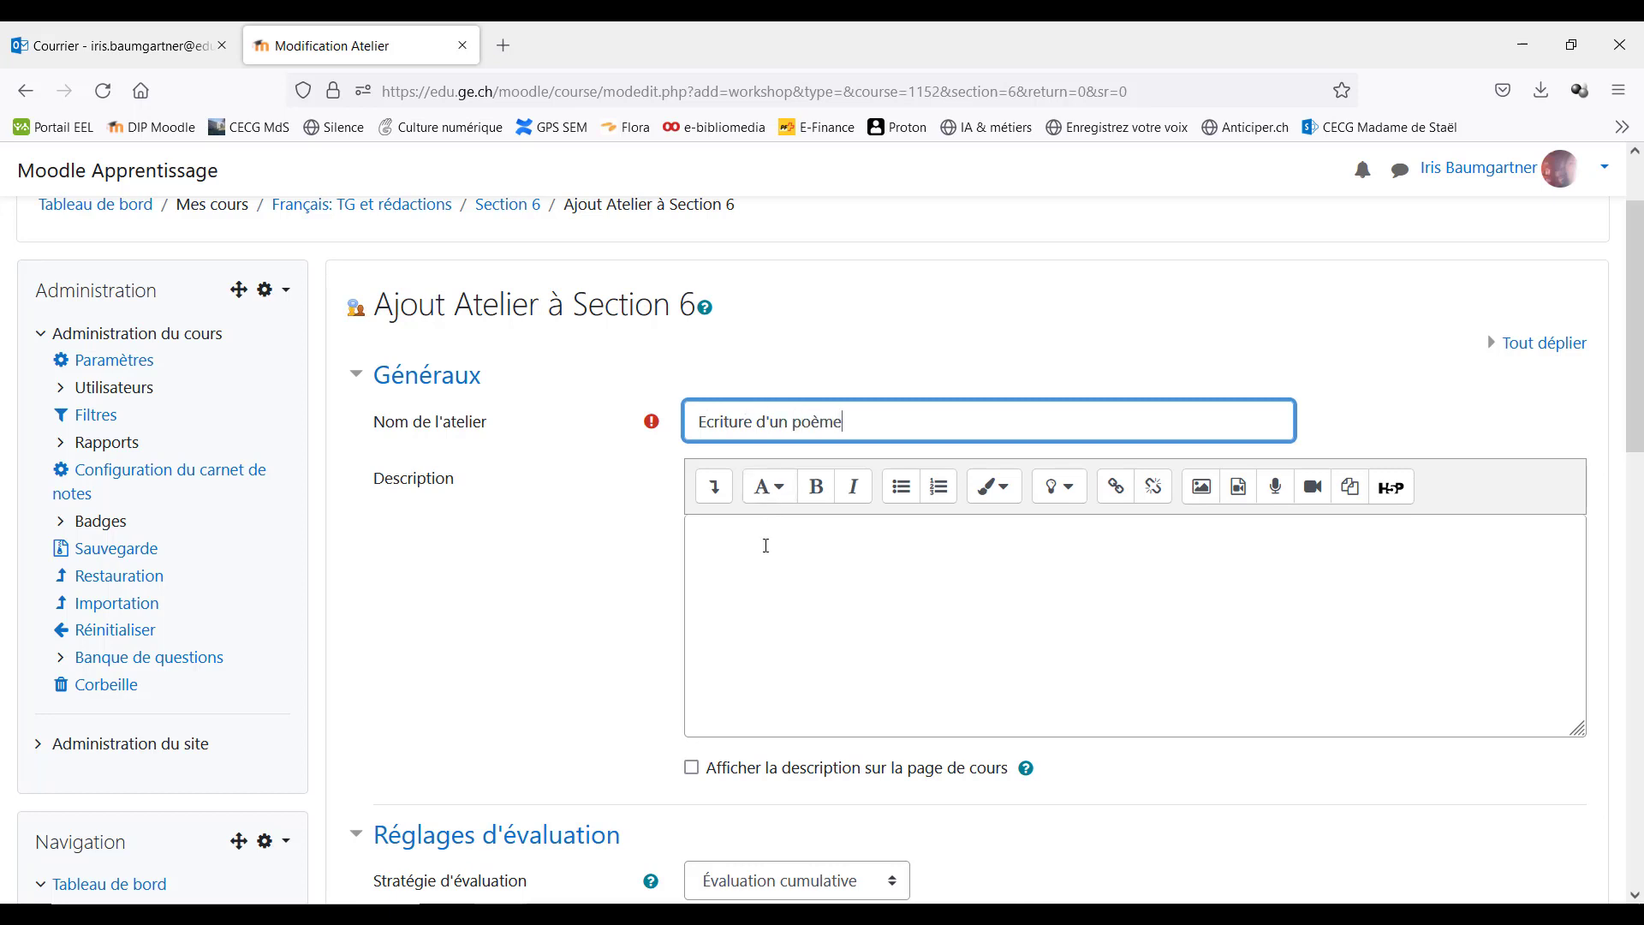
Enter the workshop description "Aujourd'hui, nous allons écrire un sonnet sur la nature." and have it shown on the course page
{"action": "left_click", "coordinate": [767, 545]}
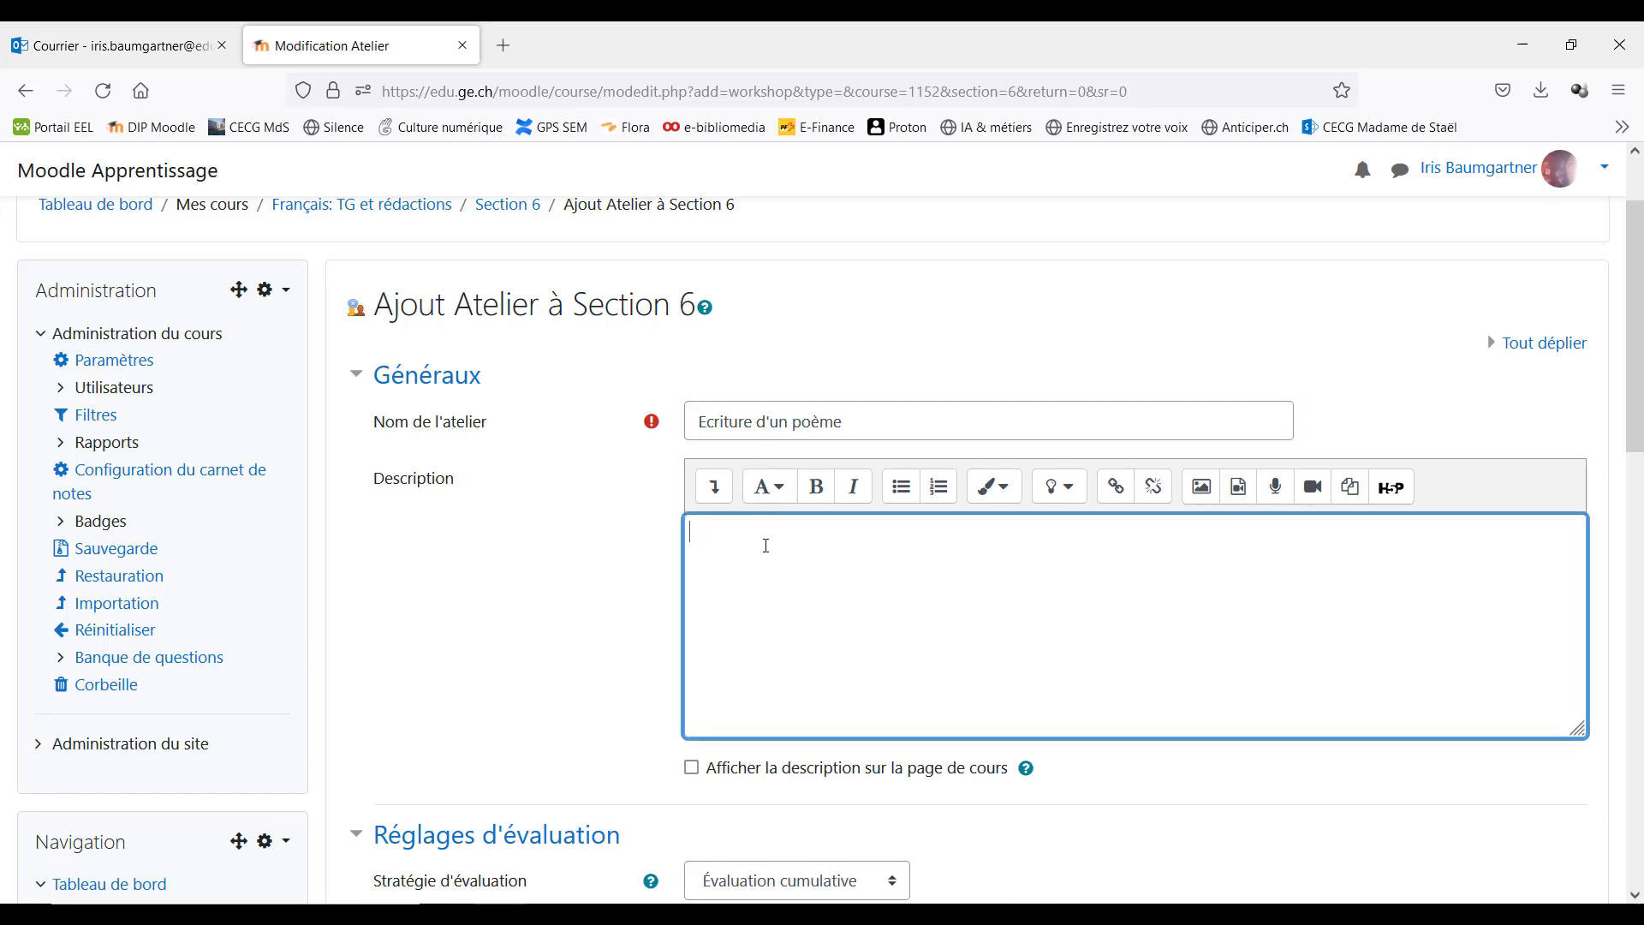
{"action": "type", "text": "Aujourd'hui, nous allons écrire un po"}
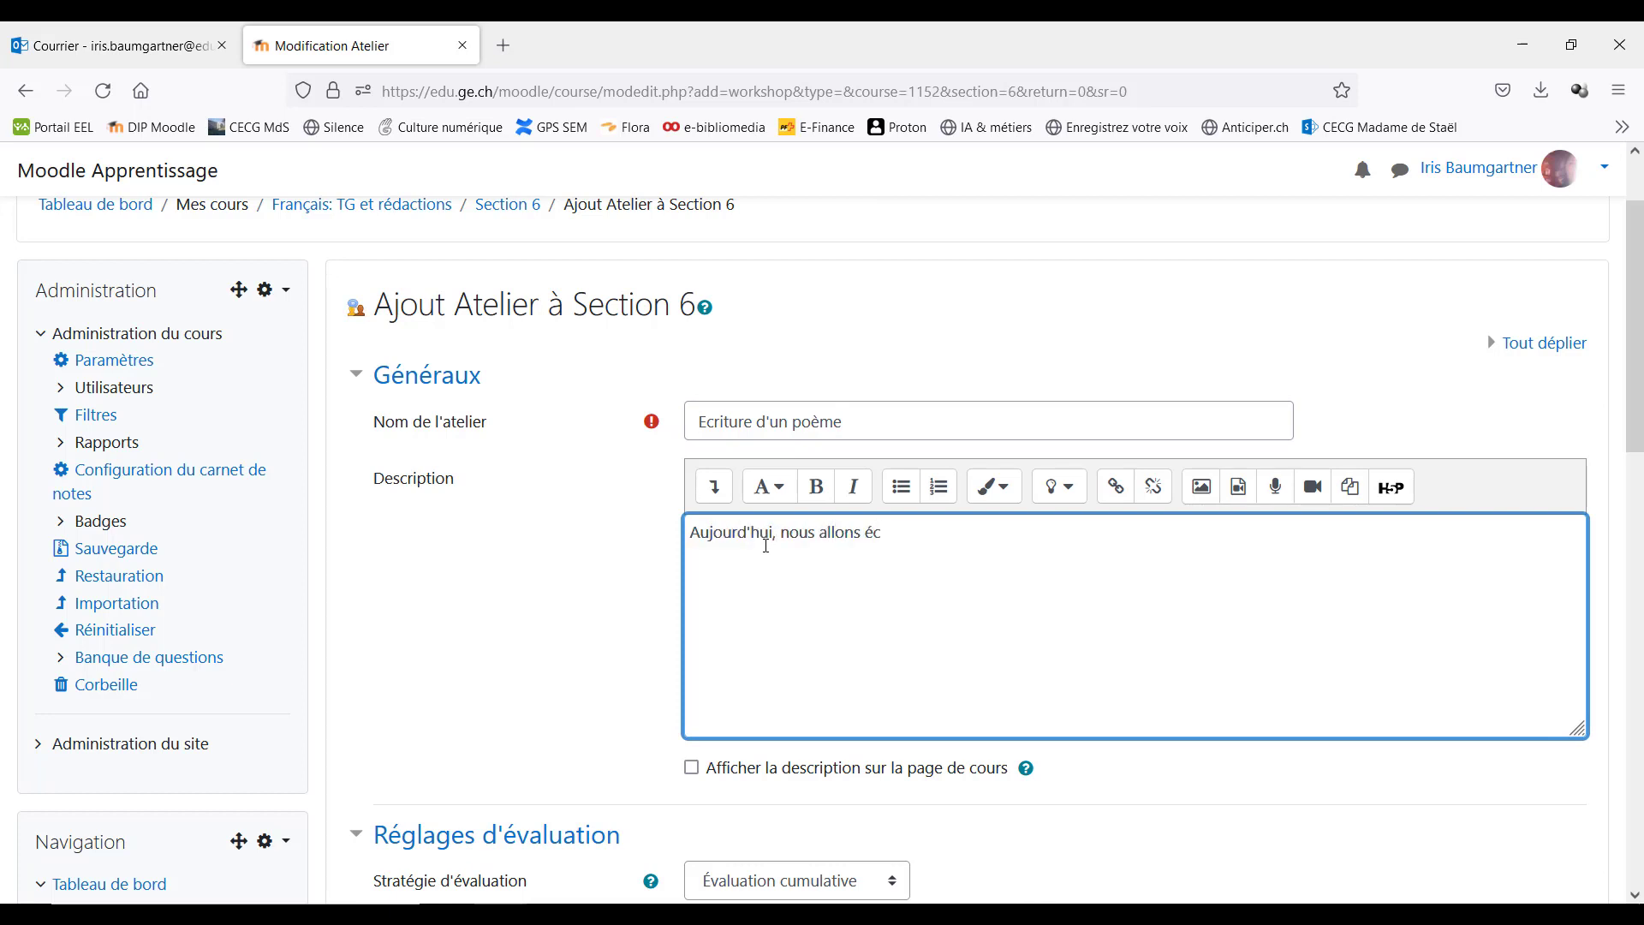
{"action": "key", "text": "BackSpace"}
{"action": "key", "text": "BackSpace"}
{"action": "type", "text": "sonnet sur la nature."}
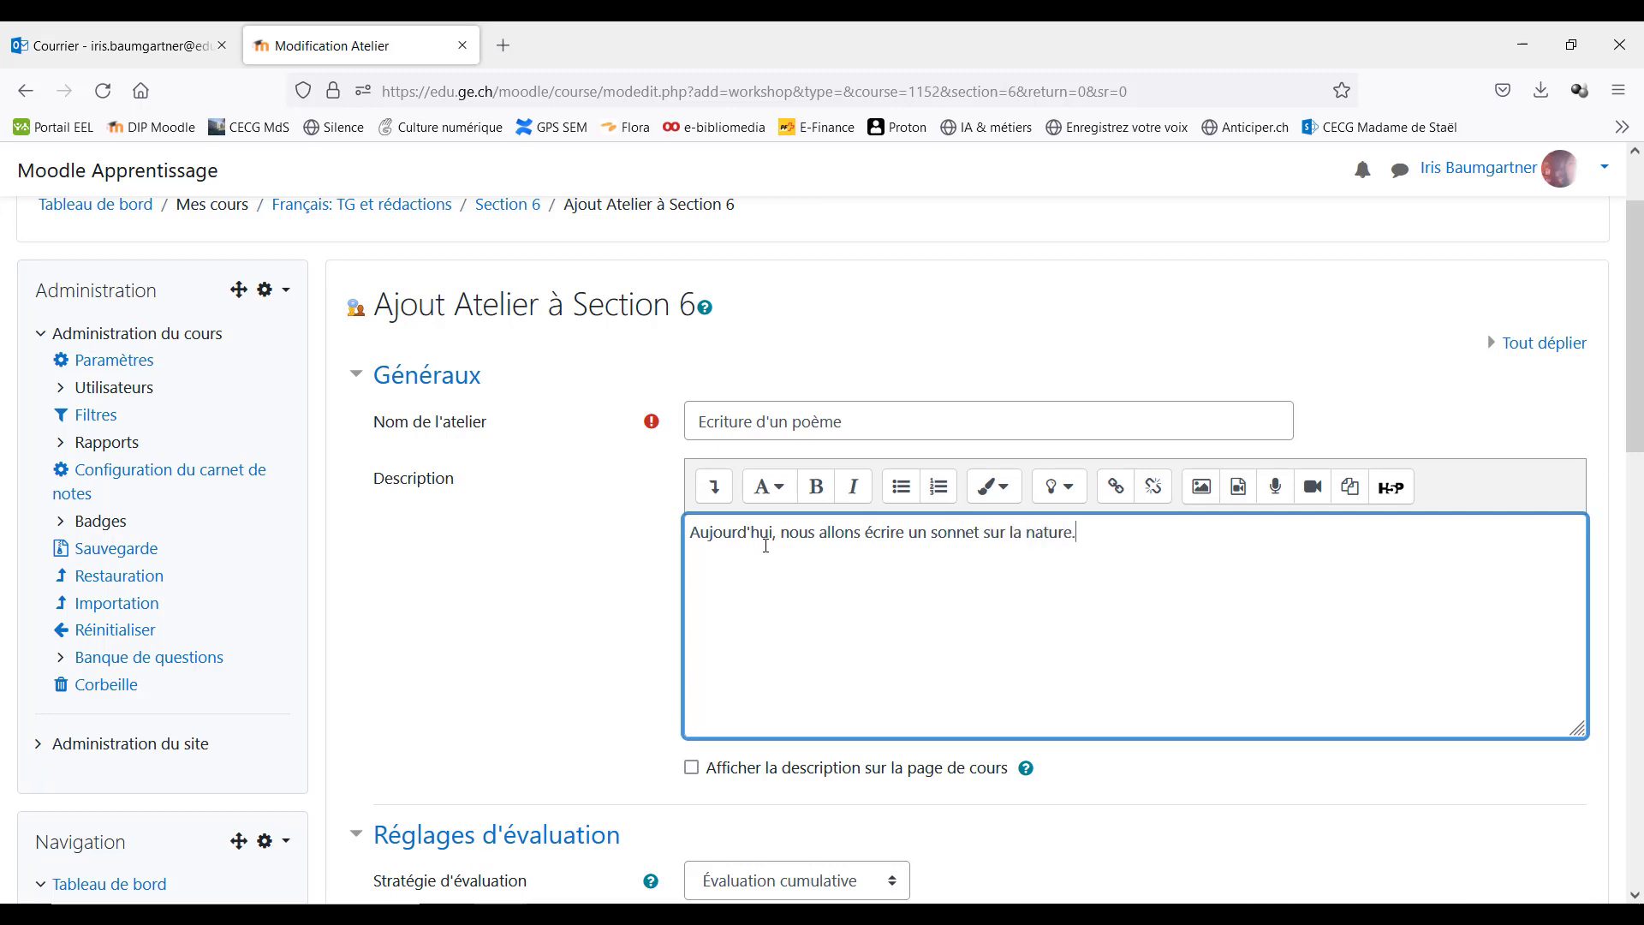
{"action": "scroll", "coordinate": [606, 614], "scroll_direction": "down", "scroll_amount": 3}
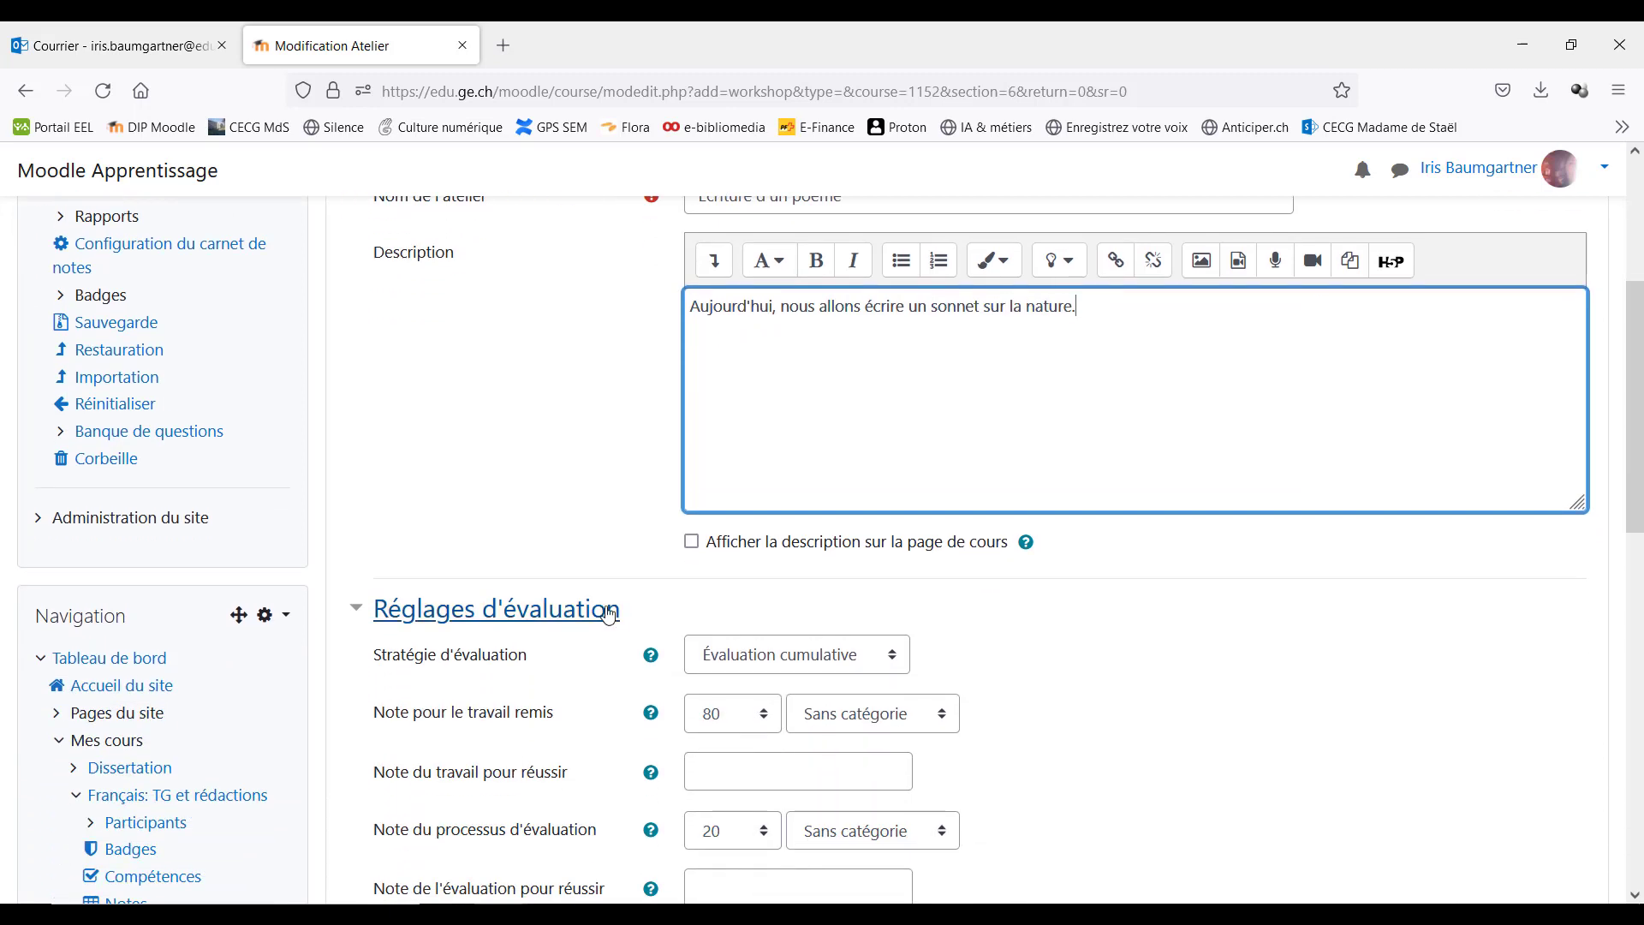
{"action": "left_click", "coordinate": [692, 543]}
Review the available assessment strategies in the evaluation settings, keeping Évaluation cumulative
{"action": "scroll", "coordinate": [1317, 743], "scroll_direction": "down", "scroll_amount": 2}
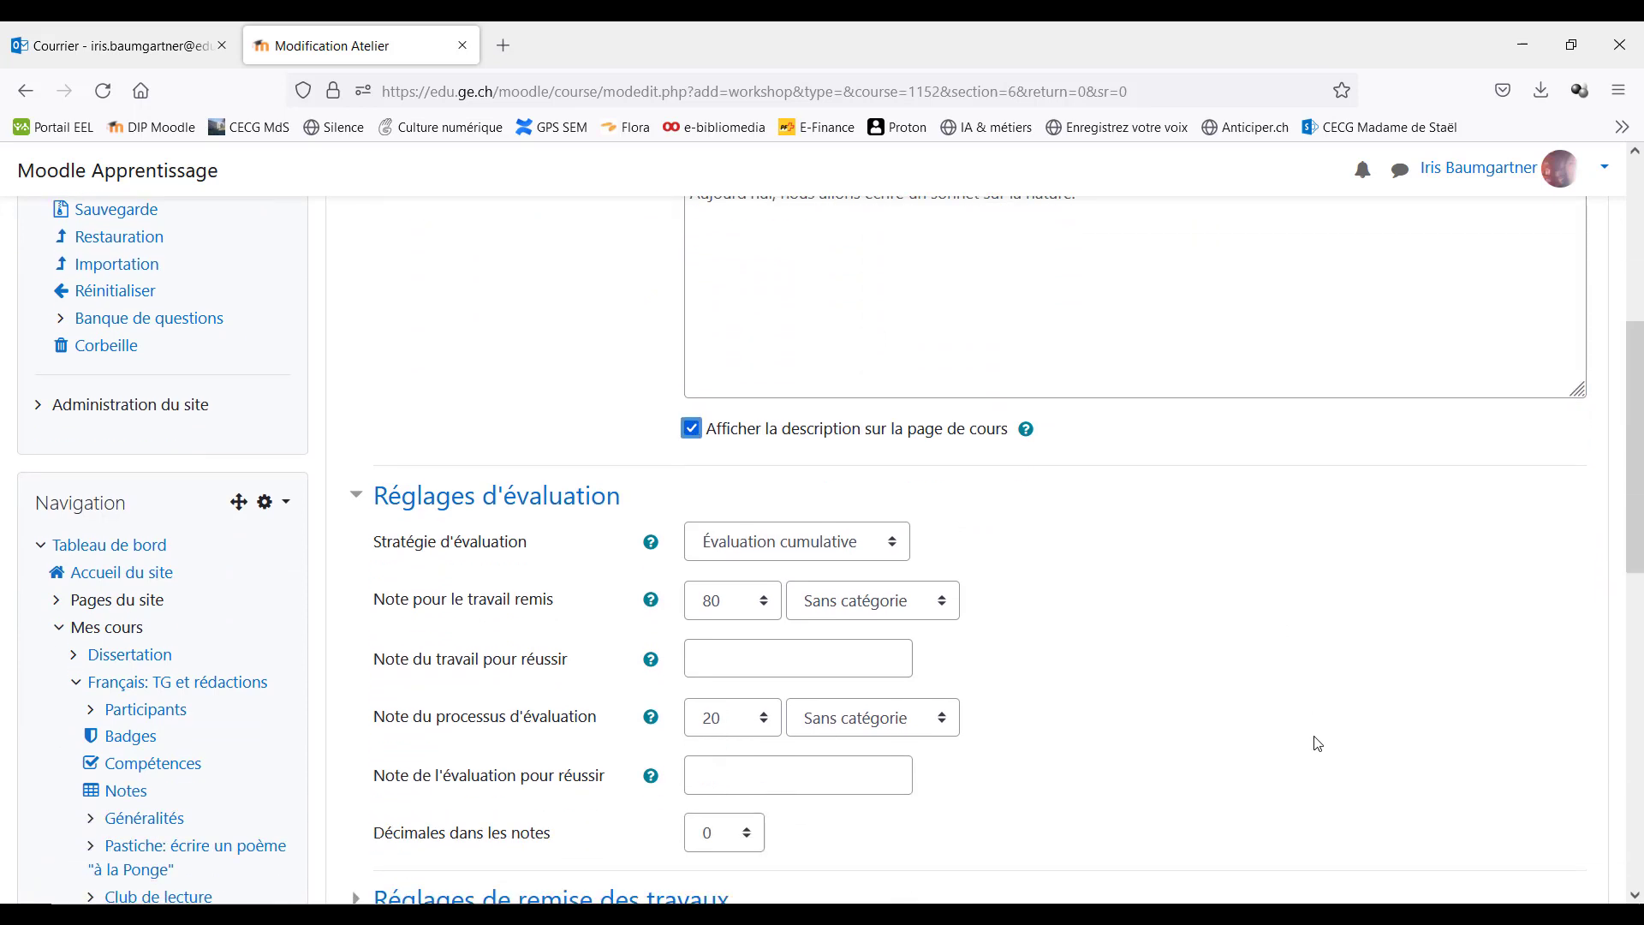
{"action": "scroll", "coordinate": [1317, 743], "scroll_direction": "down", "scroll_amount": 2}
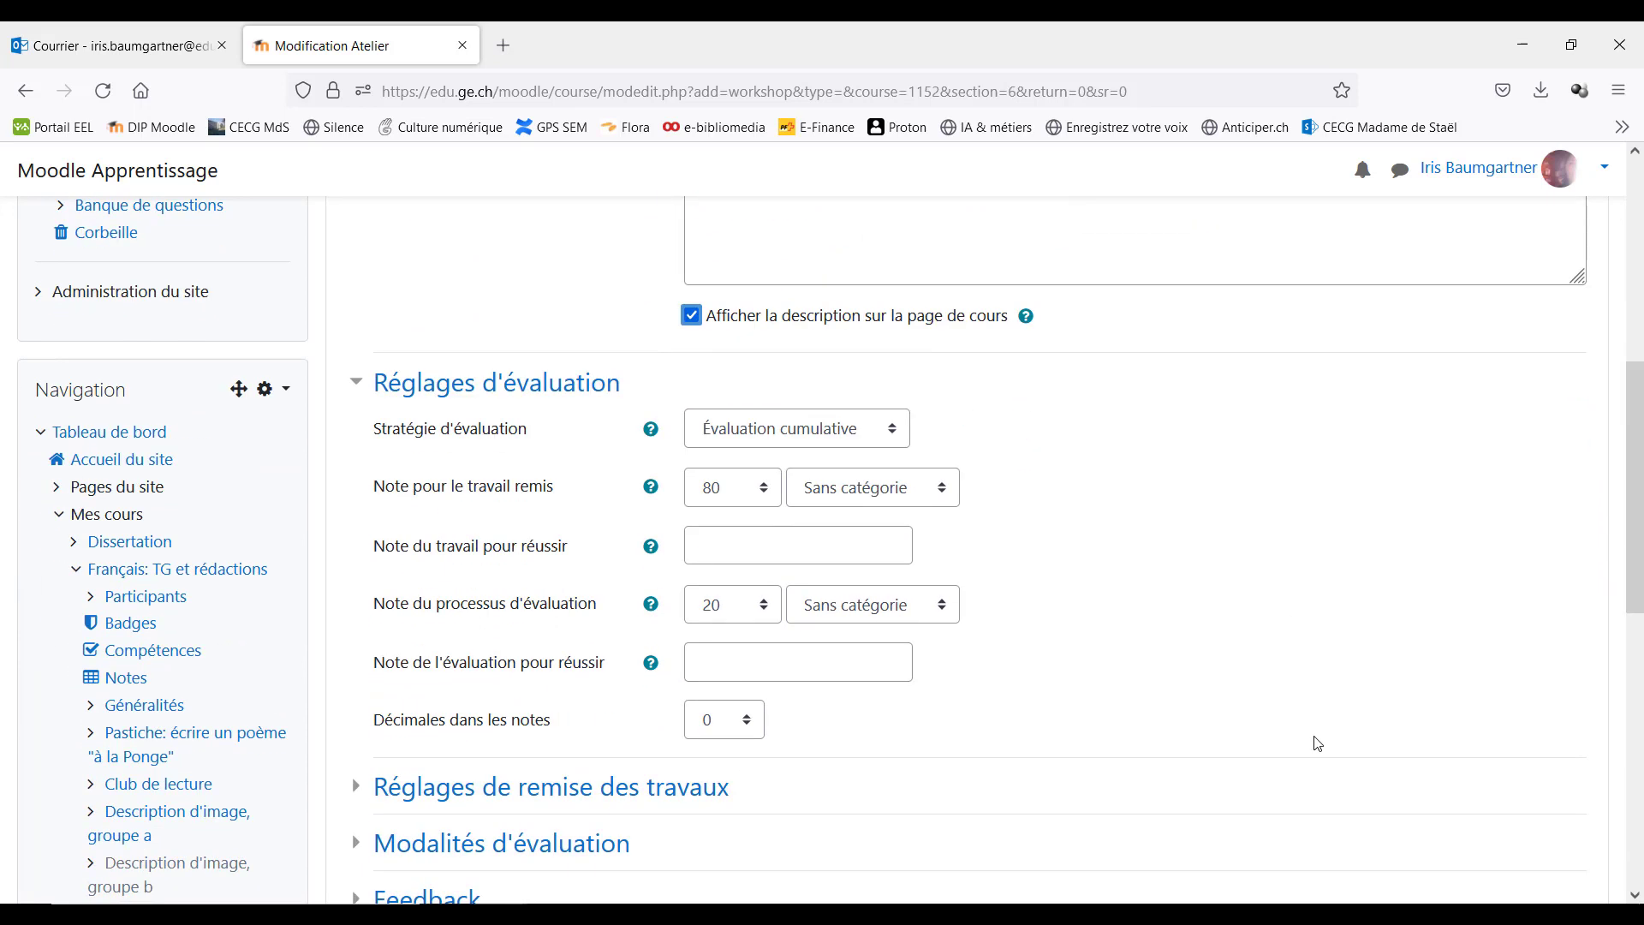
{"action": "left_click", "coordinate": [1287, 718]}
{"action": "left_click", "coordinate": [895, 440]}
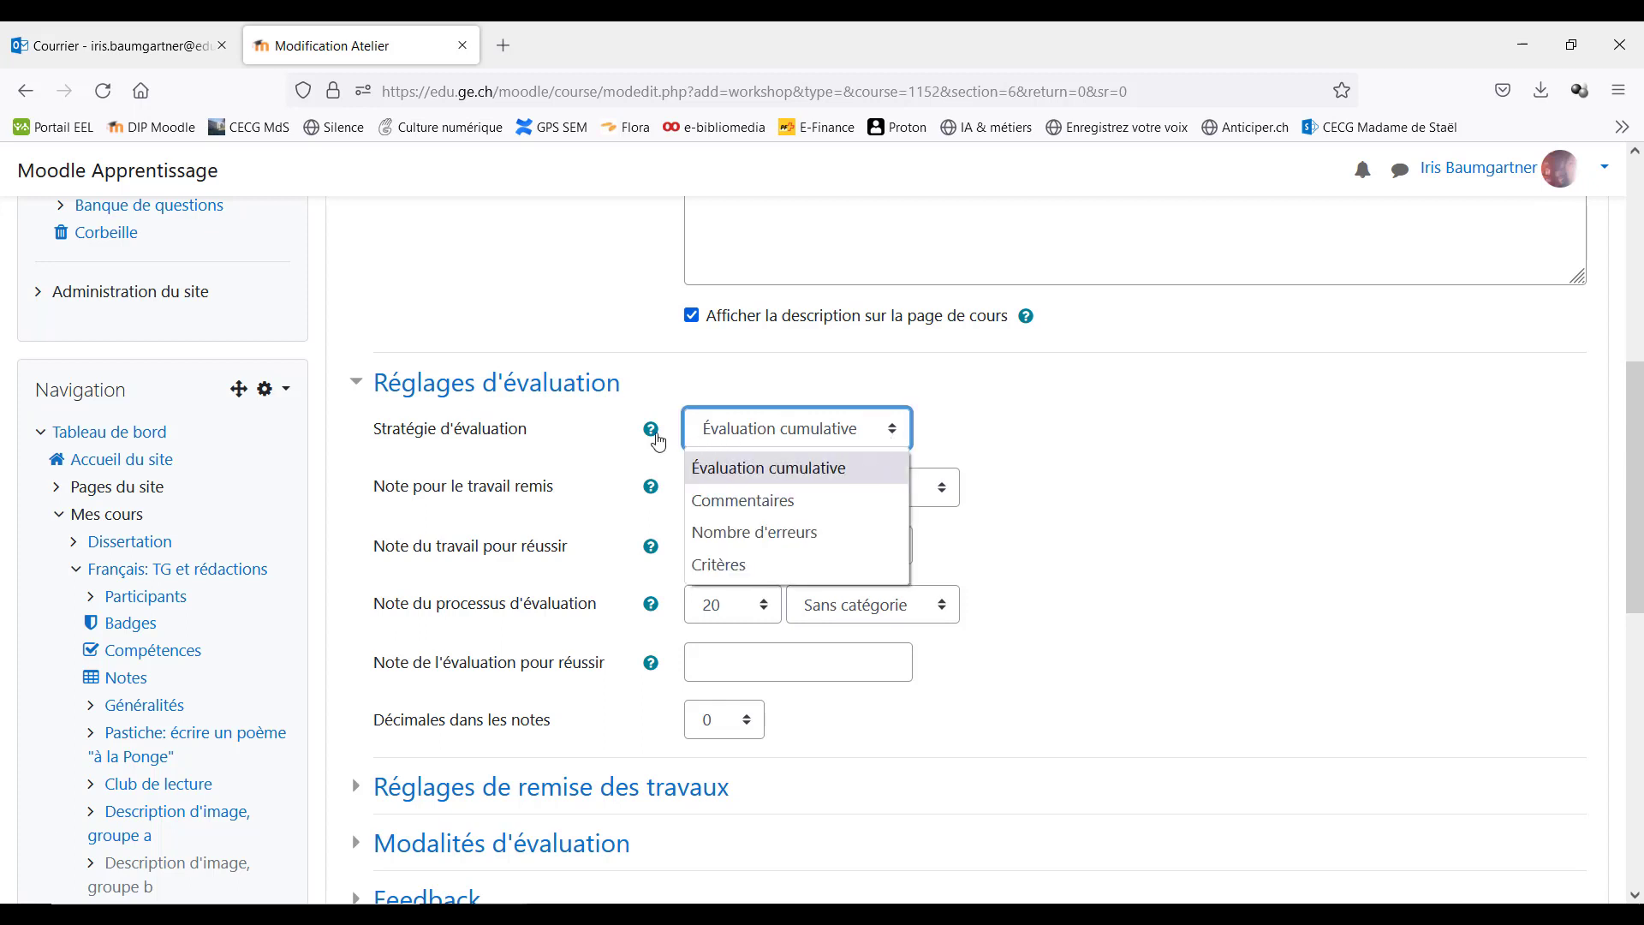
{"action": "left_click", "coordinate": [1013, 439]}
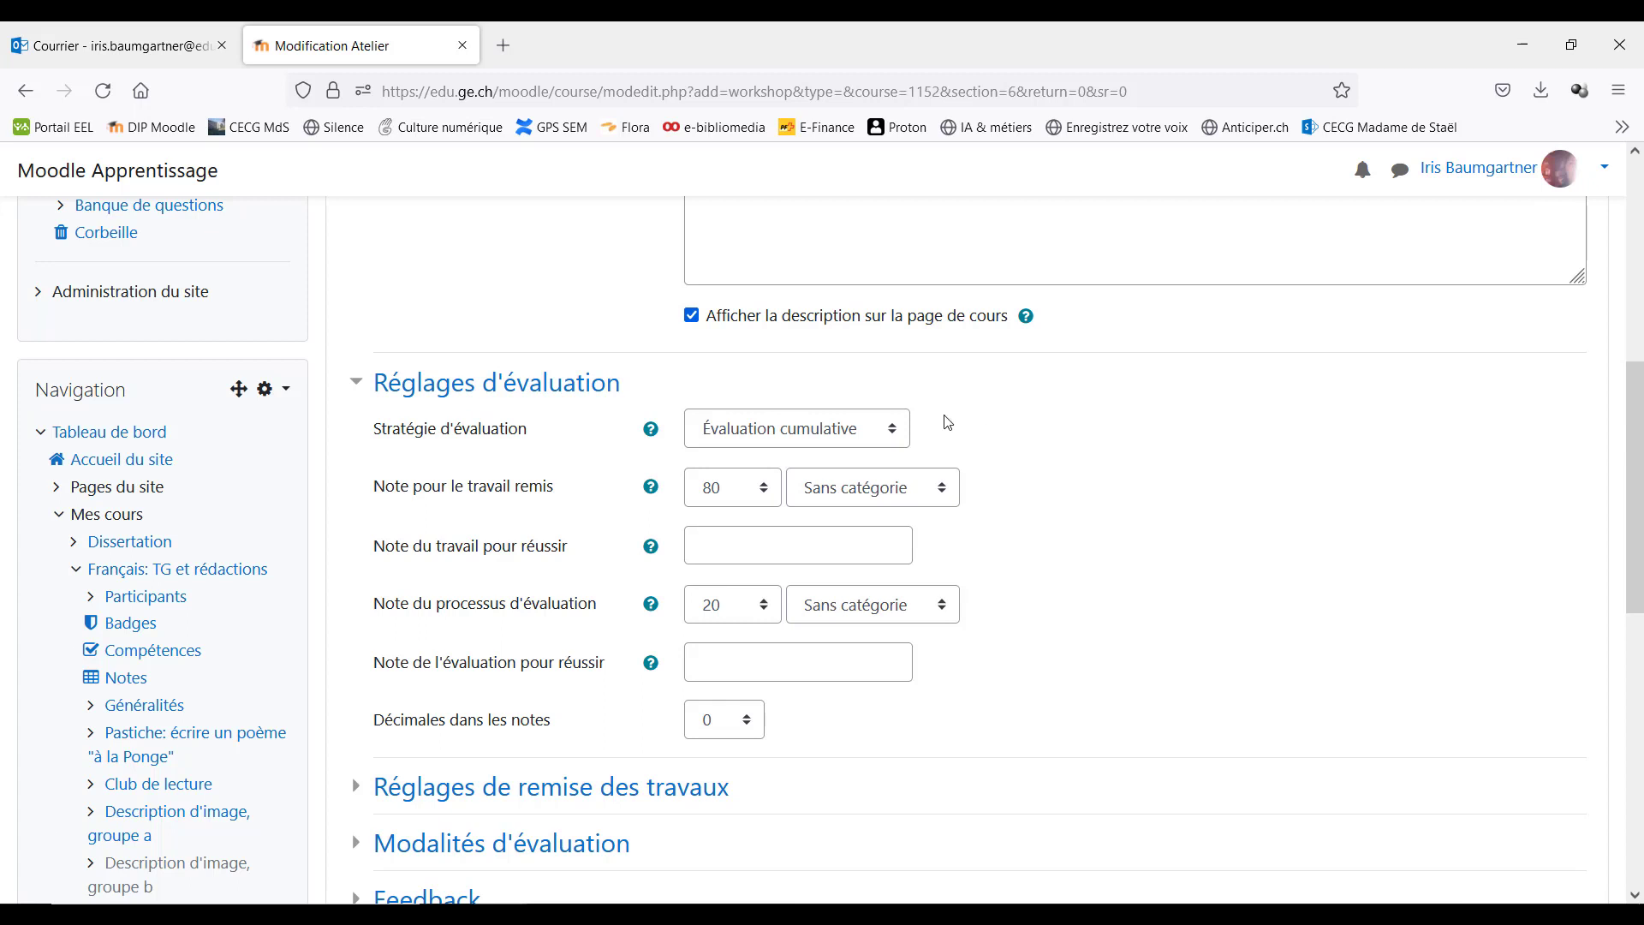
{"action": "left_click", "coordinate": [895, 443]}
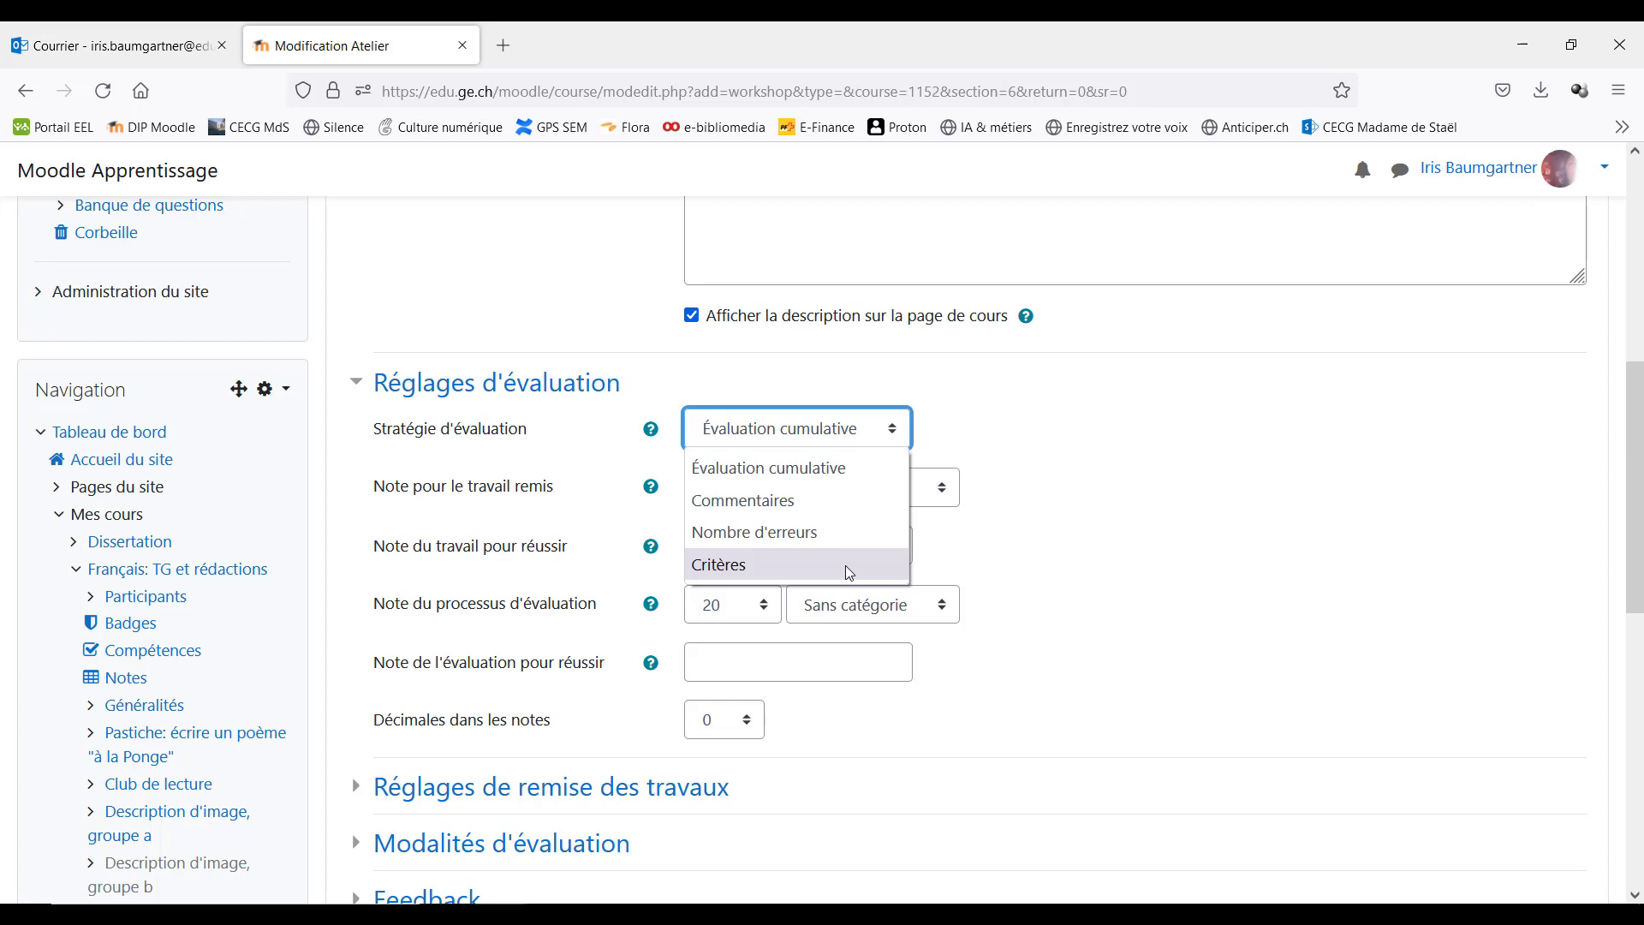
{"action": "left_click", "coordinate": [1125, 573]}
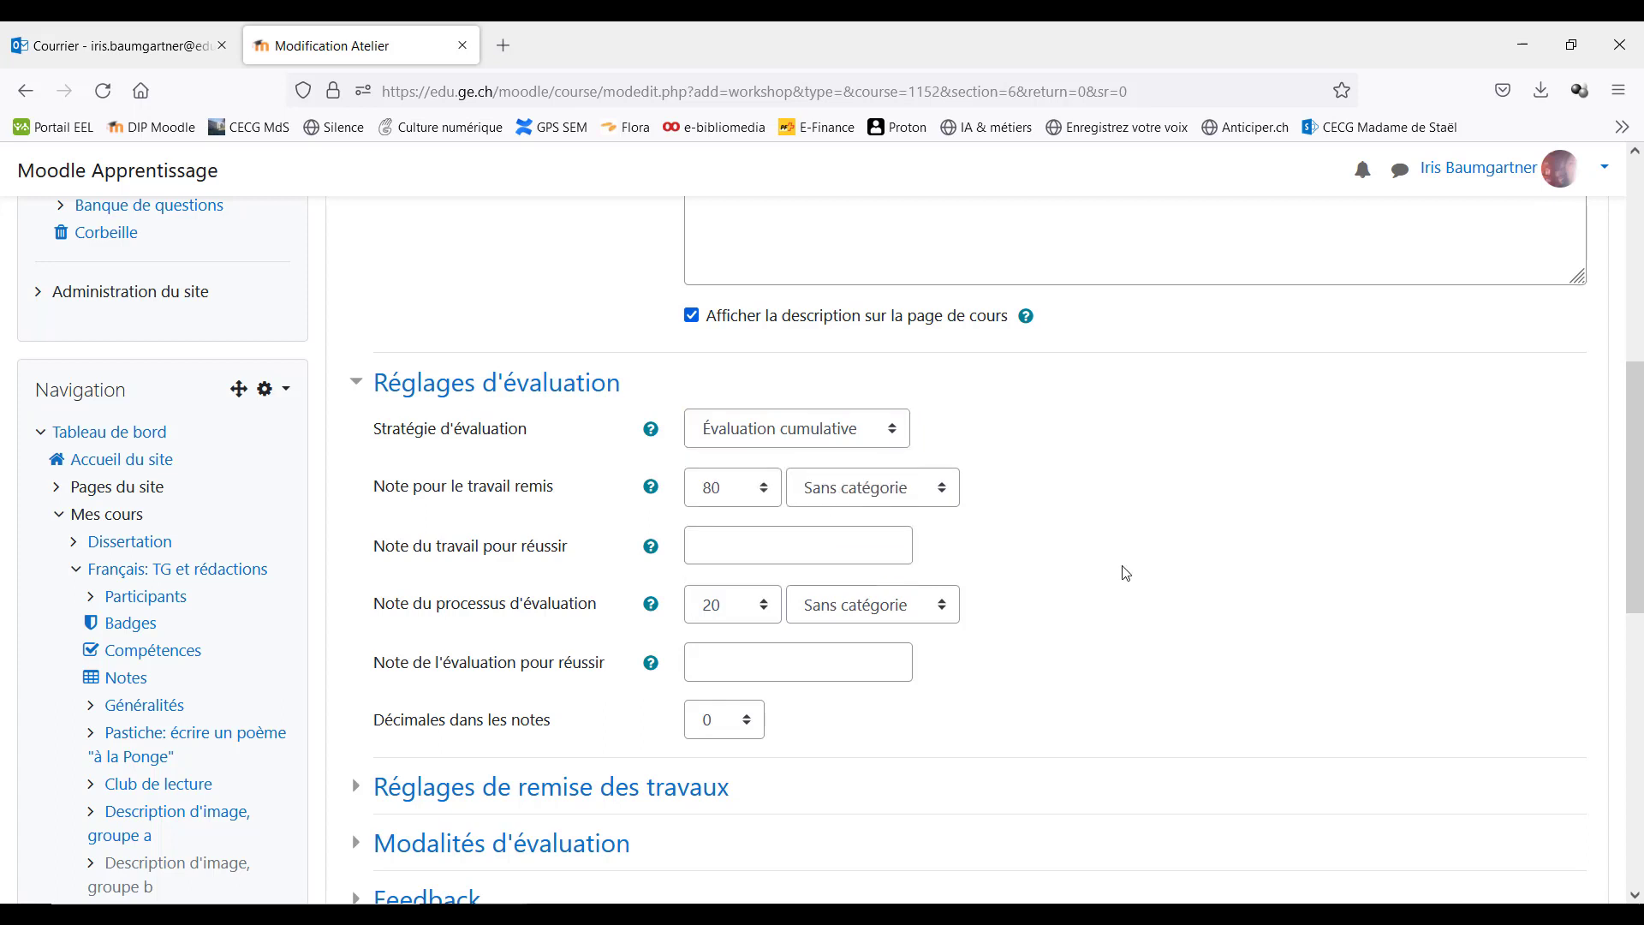
Set the grade for the submitted work to 6 and its passing grade to 4.00
{"action": "left_click", "coordinate": [757, 497]}
{"action": "scroll", "coordinate": [735, 656], "scroll_direction": "down", "scroll_amount": 6}
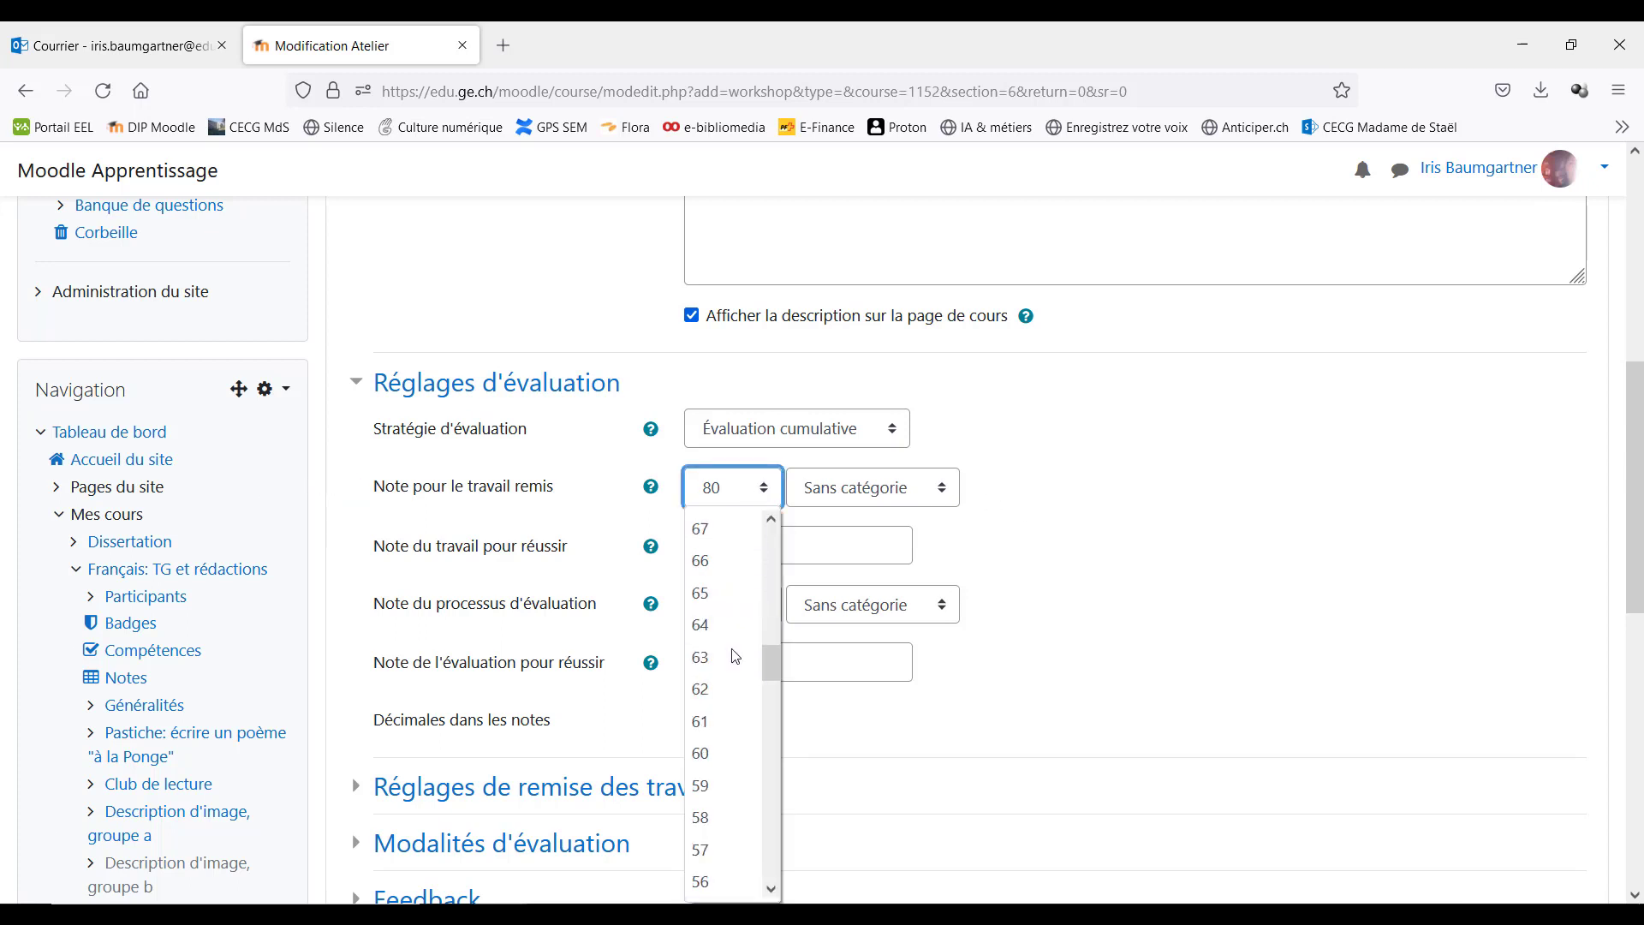
{"action": "scroll", "coordinate": [735, 656], "scroll_direction": "down", "scroll_amount": 15}
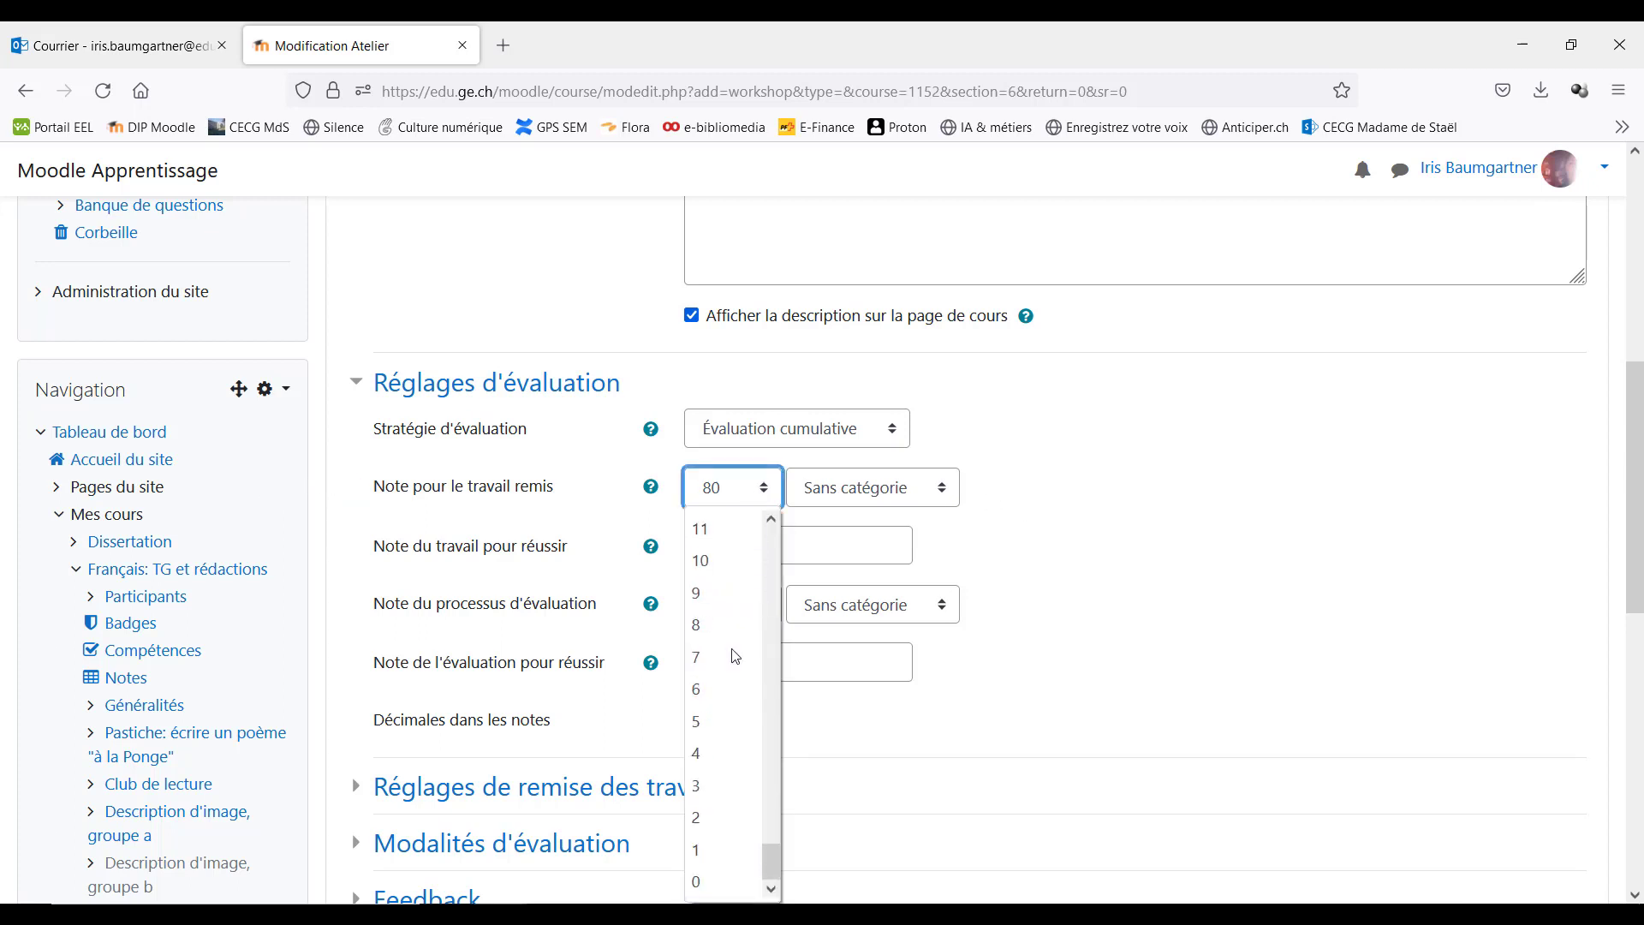
{"action": "left_click", "coordinate": [732, 691]}
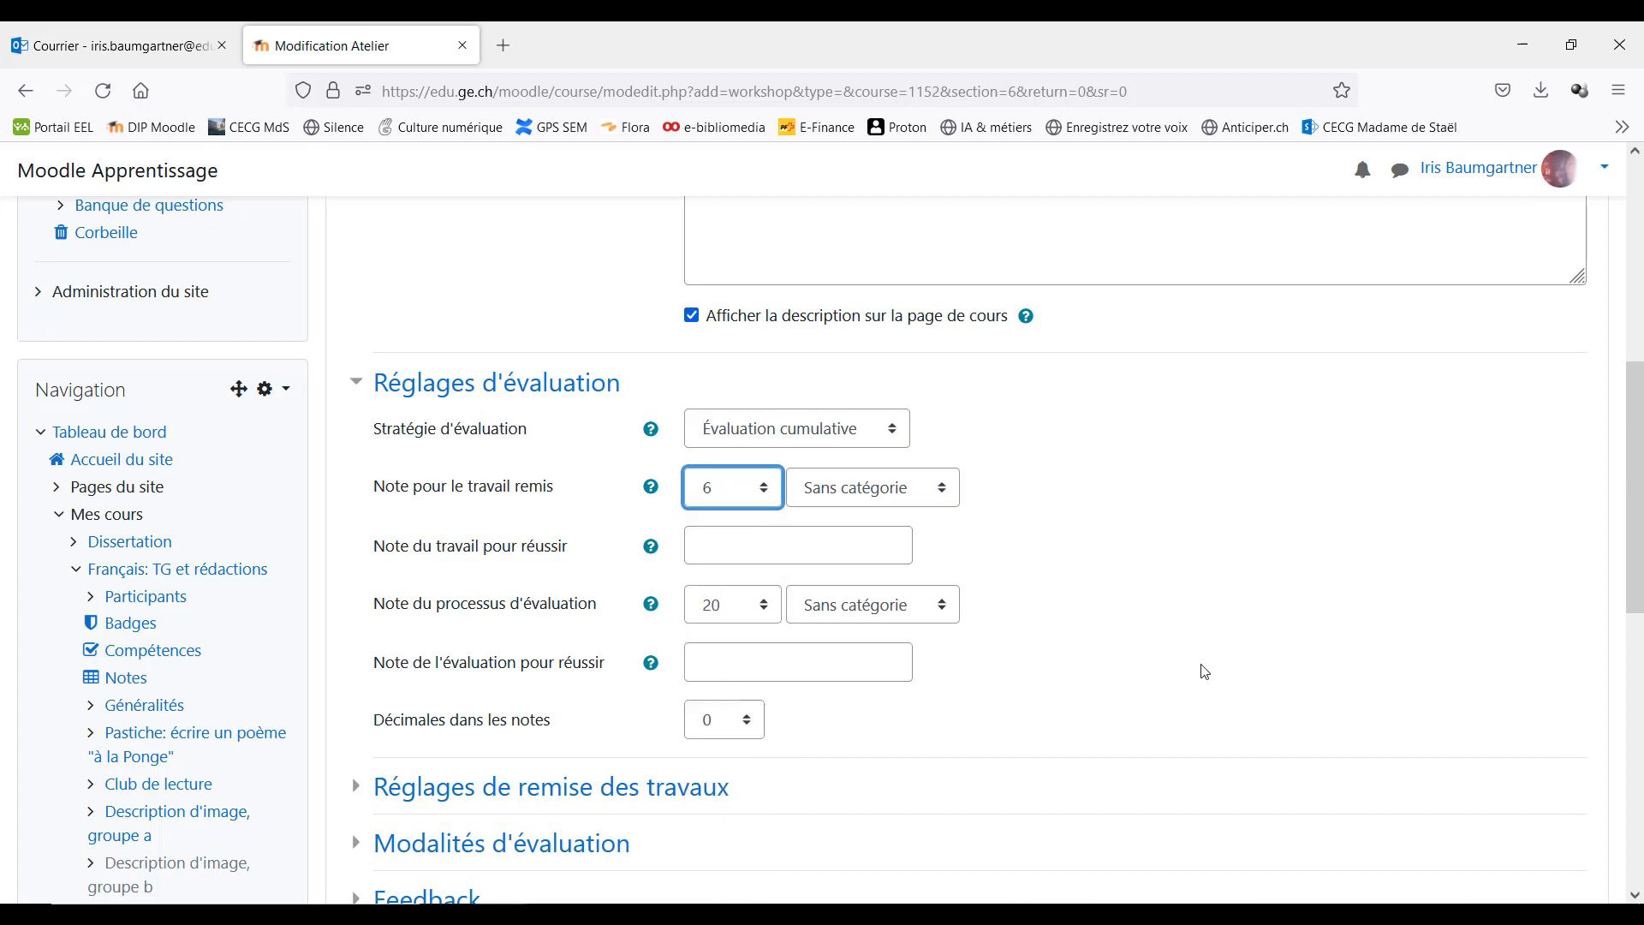
{"action": "left_click", "coordinate": [735, 547]}
{"action": "type", "text": "4.00"}
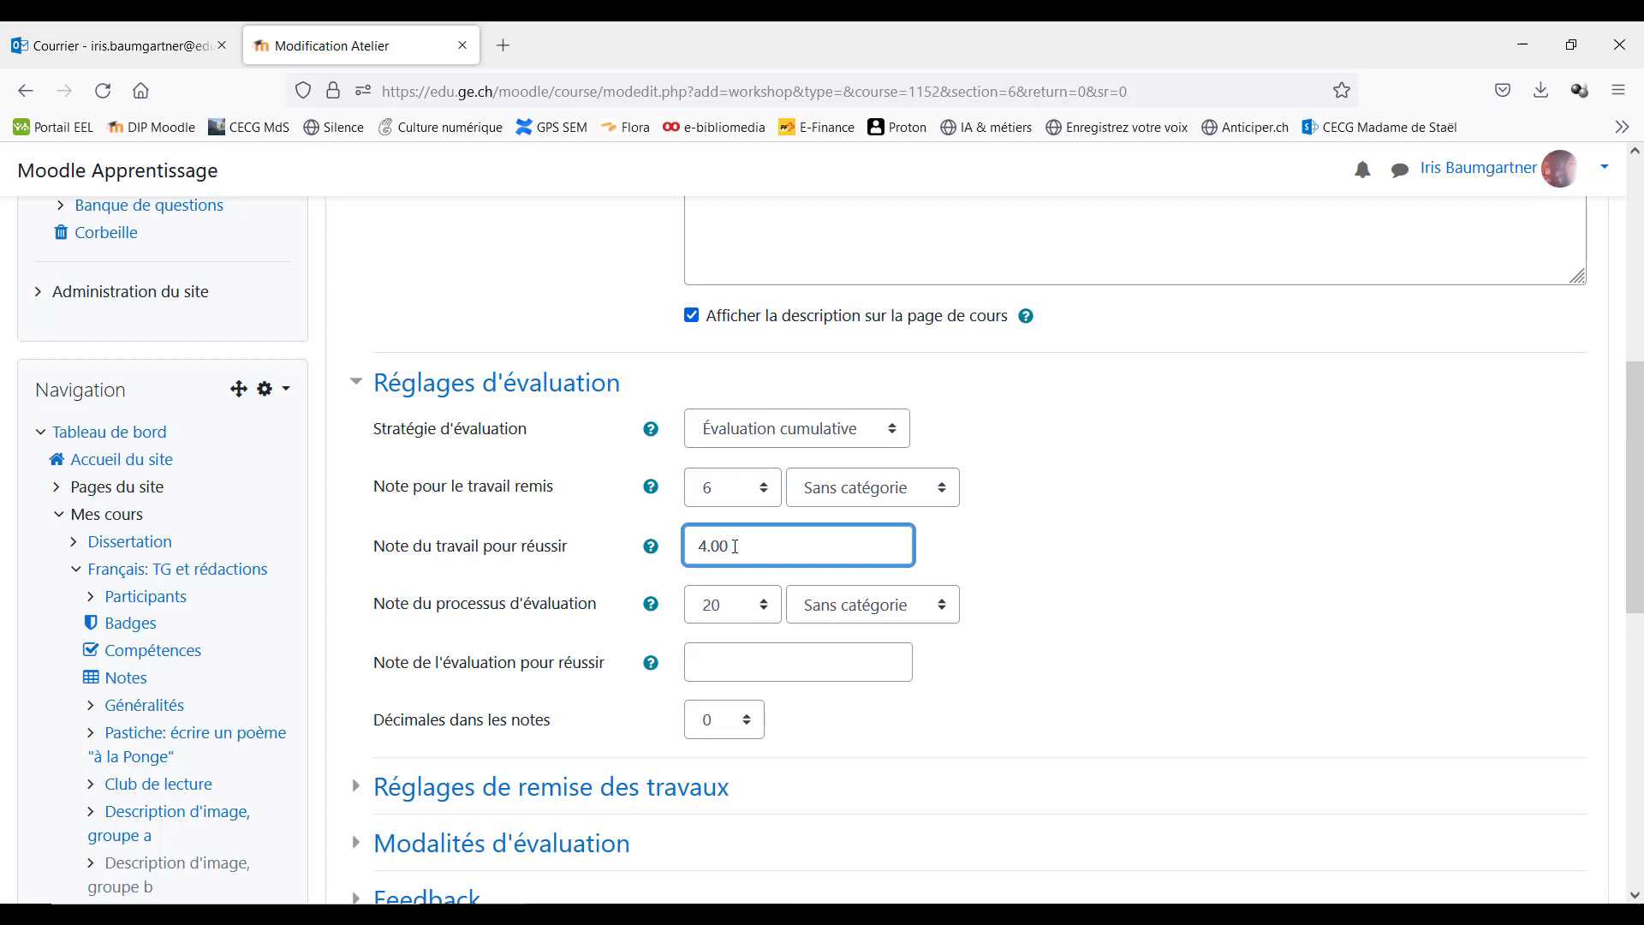
{"action": "left_click", "coordinate": [1007, 570]}
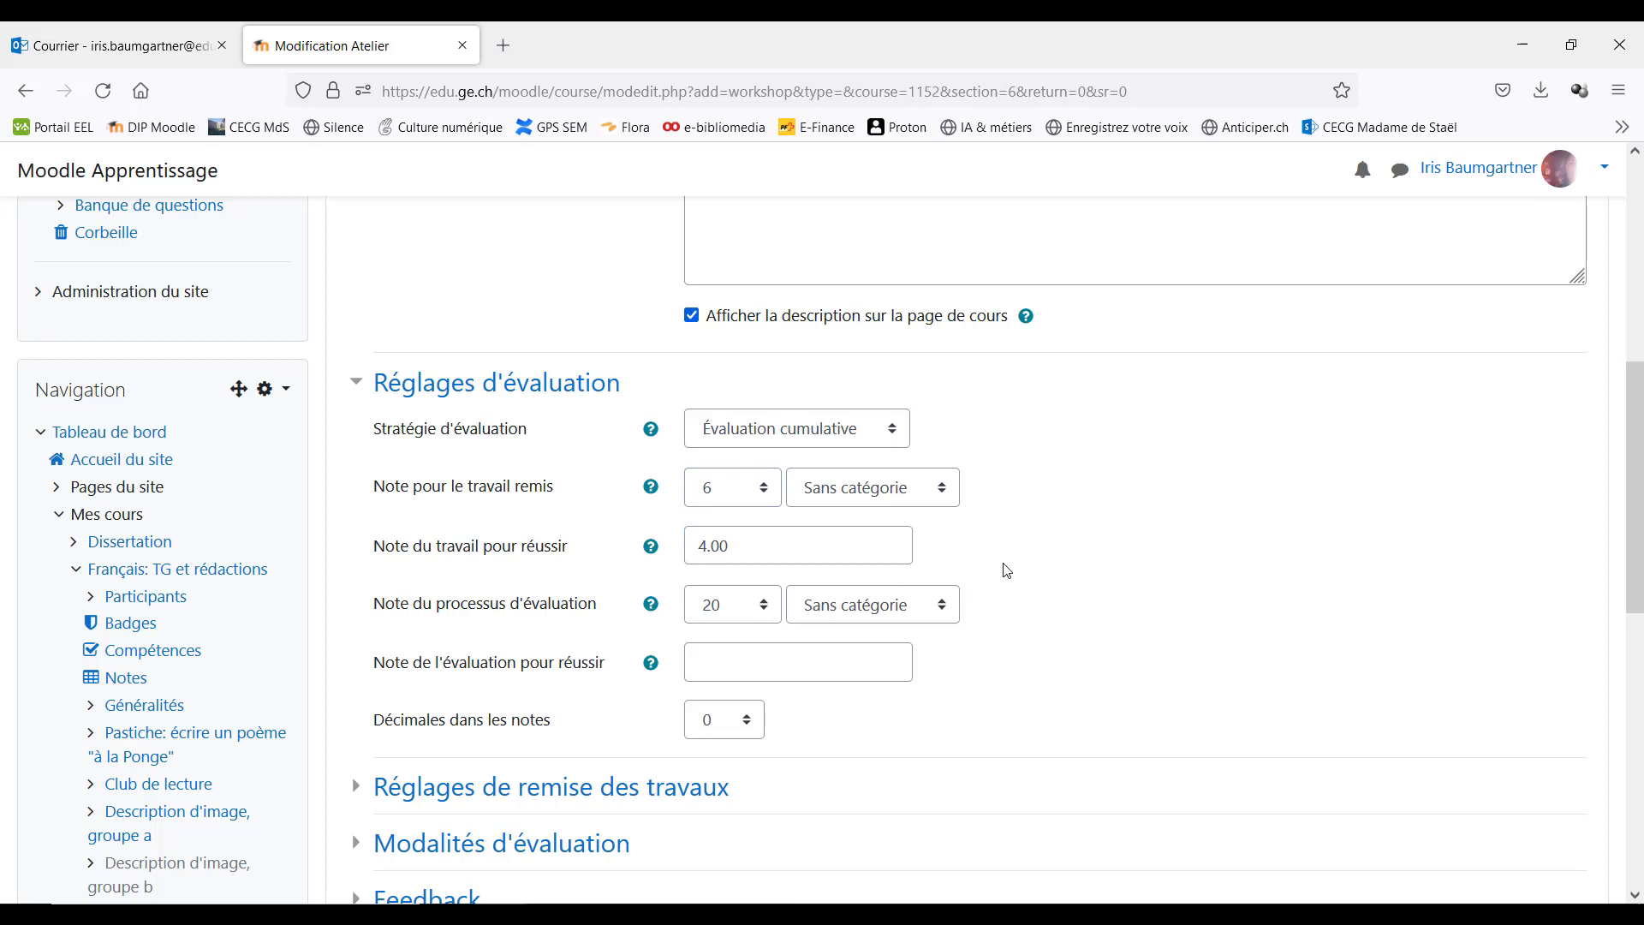
Set the assessment process grade to 6 with a passing grade of 4.00, and use 1 decimal place in grades
{"action": "left_click", "coordinate": [733, 611]}
{"action": "scroll", "coordinate": [717, 569], "scroll_direction": "down", "scroll_amount": 3}
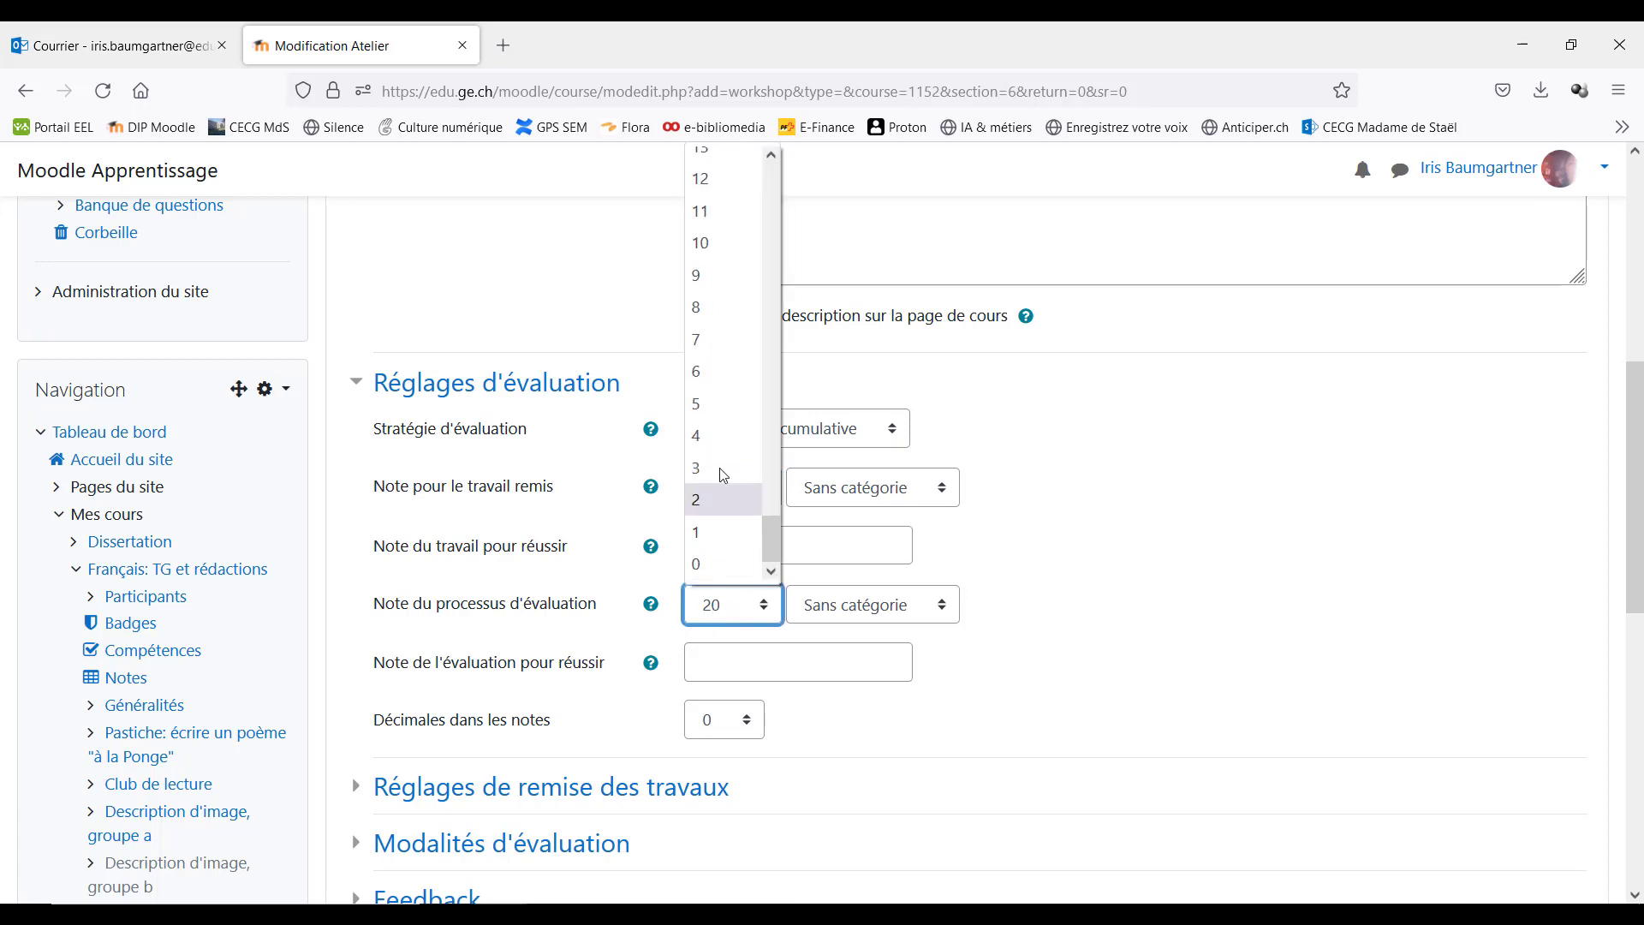
{"action": "left_click", "coordinate": [709, 368]}
{"action": "left_click", "coordinate": [830, 661]}
{"action": "type", "text": "4.00"}
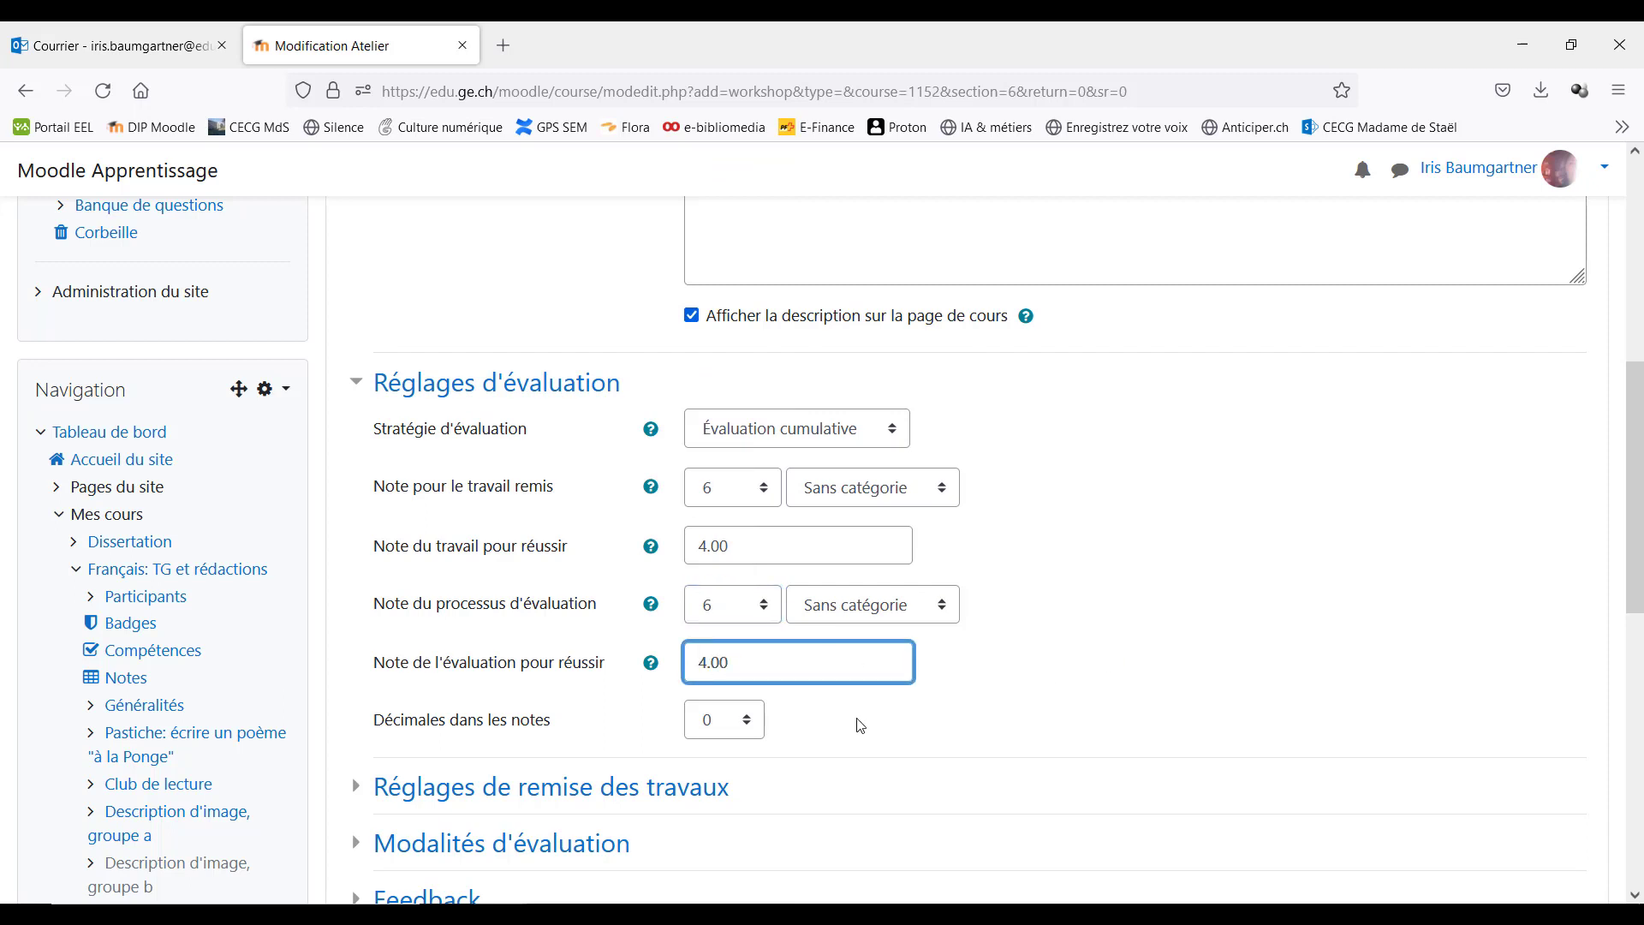
{"action": "left_click", "coordinate": [743, 735]}
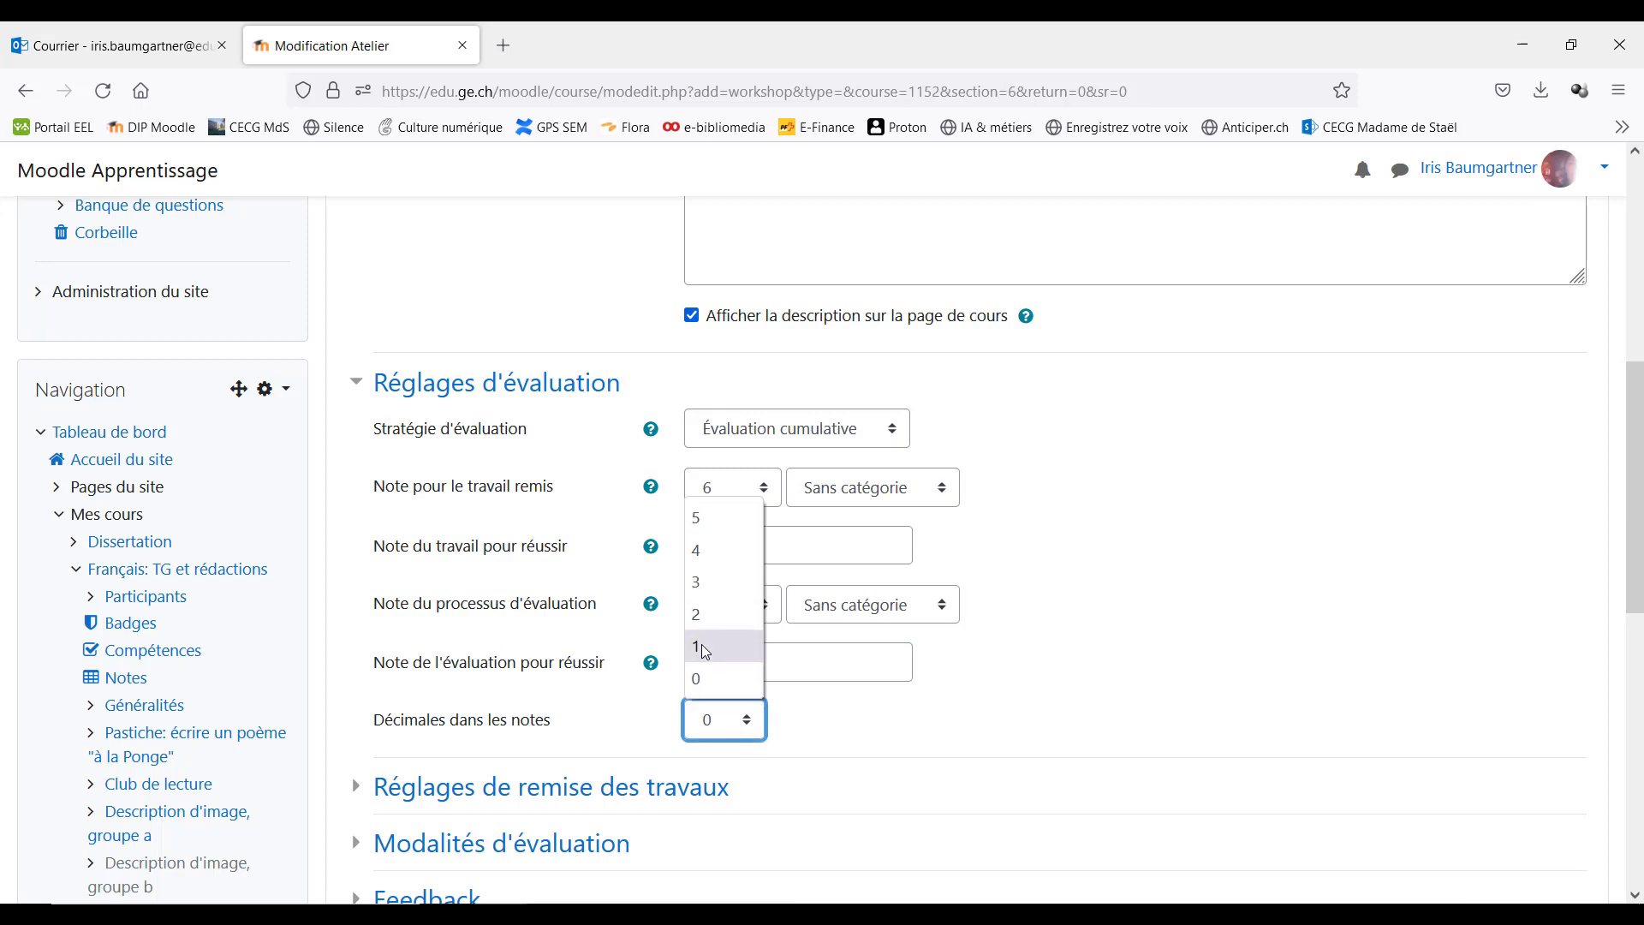
{"action": "left_click", "coordinate": [702, 646]}
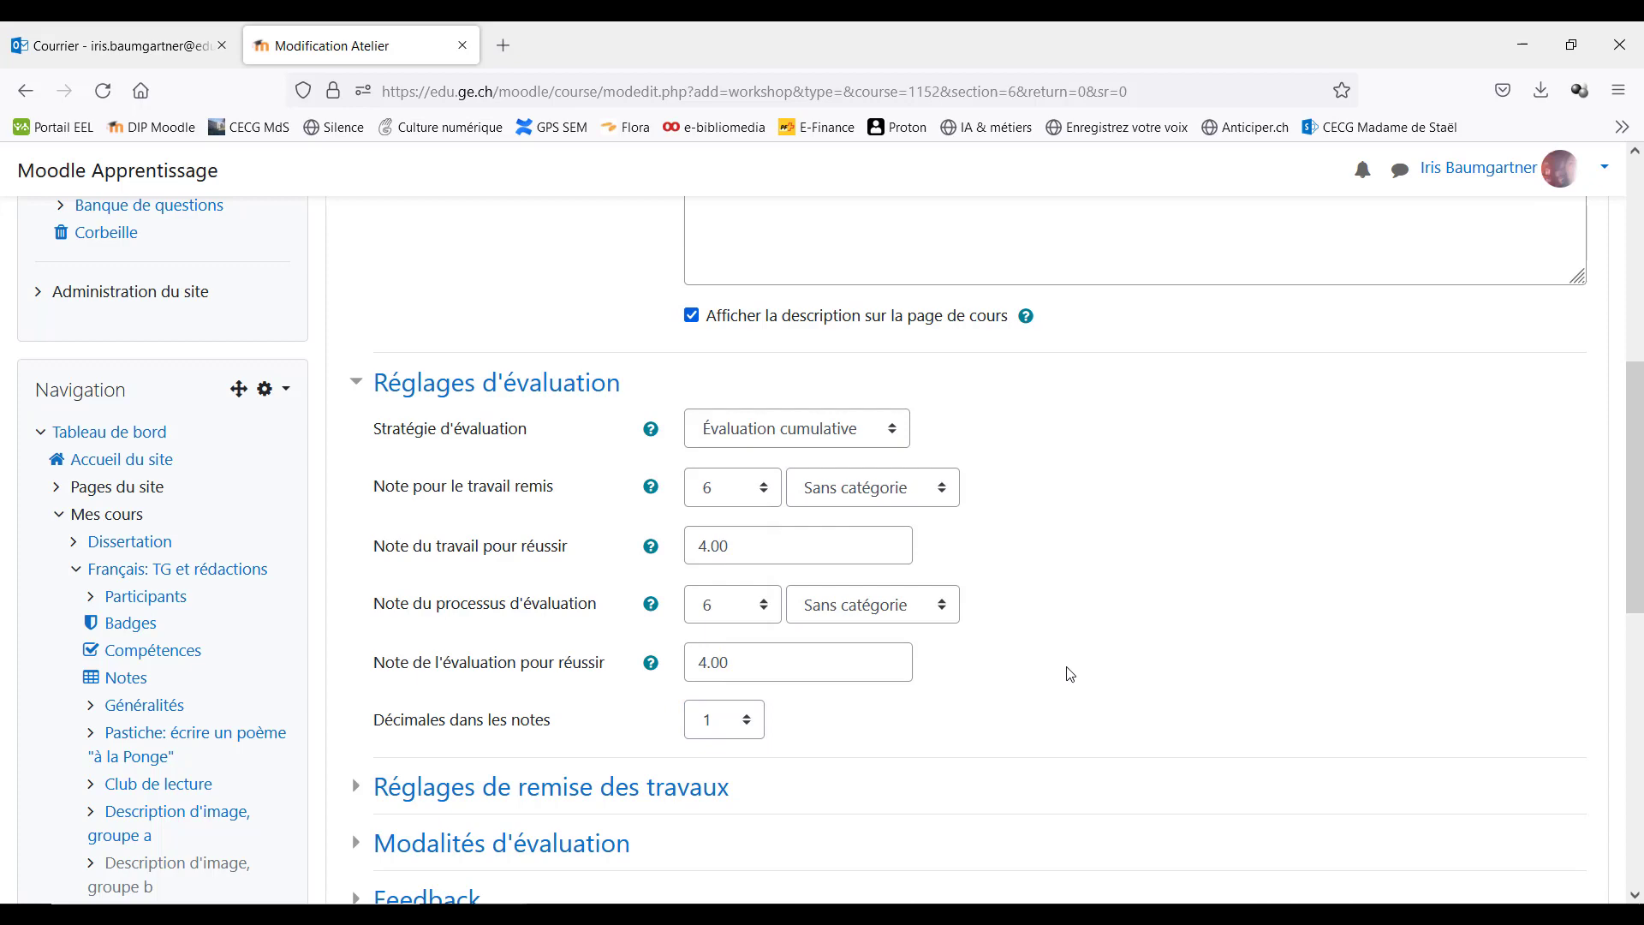
Enter the submission instructions "Merci de rendre votre poème en cliquant sur le bouton ci-dessous." and, as a second paragraph, "N'oubliez pas de nommer votre document!"
{"action": "scroll", "coordinate": [1069, 674], "scroll_direction": "down", "scroll_amount": 5}
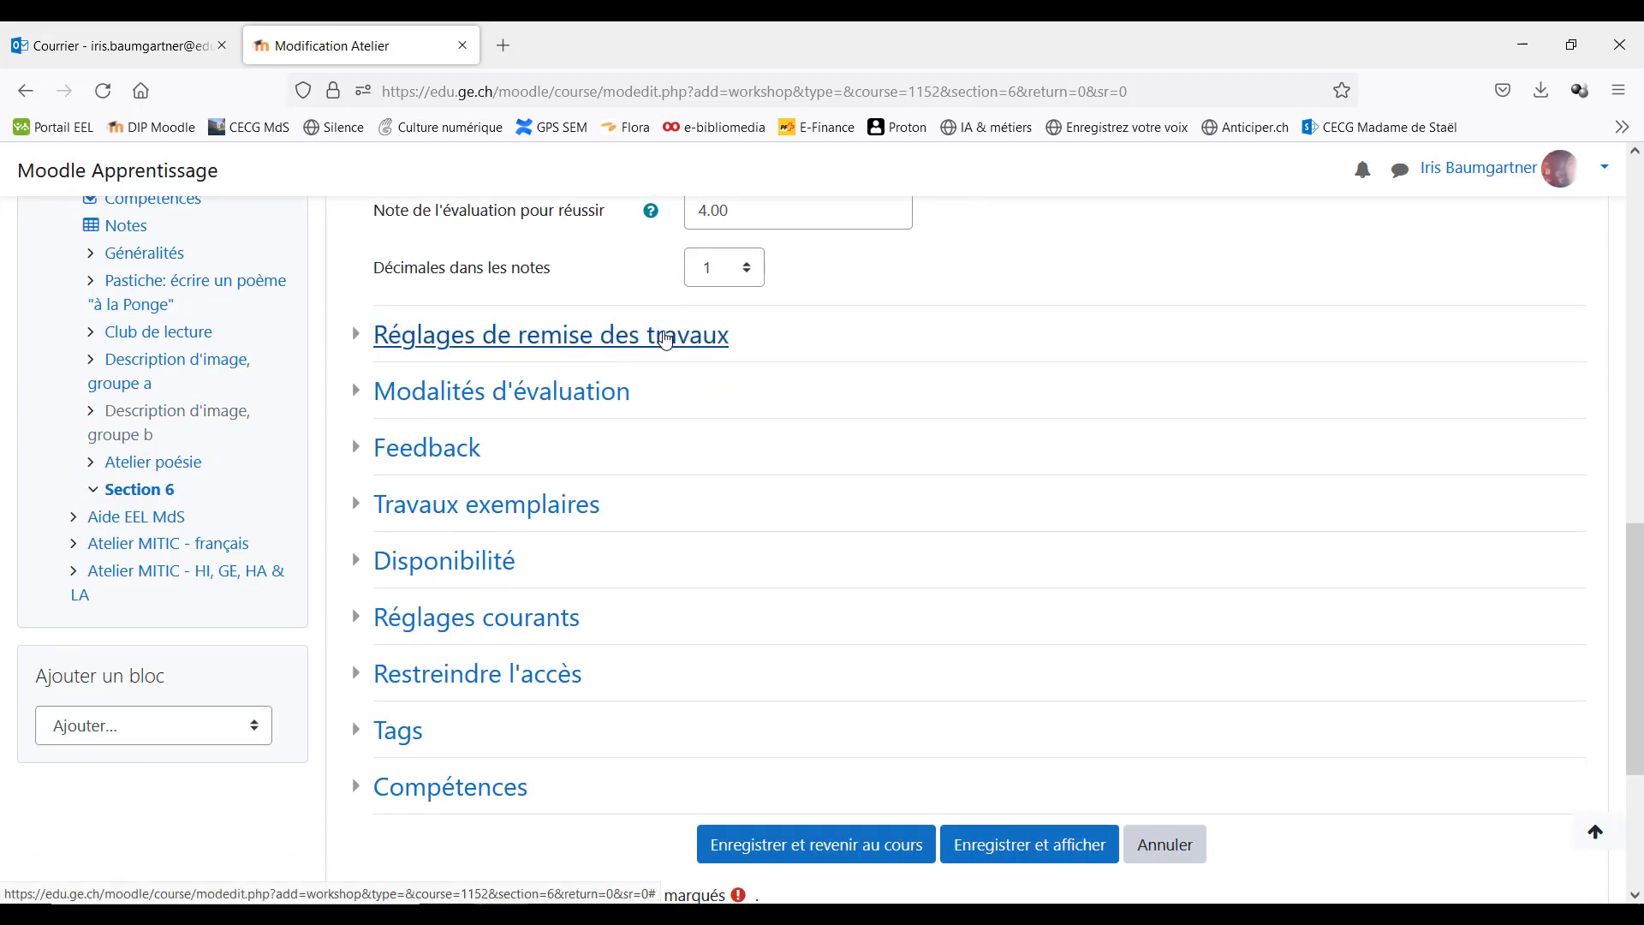
{"action": "left_click", "coordinate": [666, 339]}
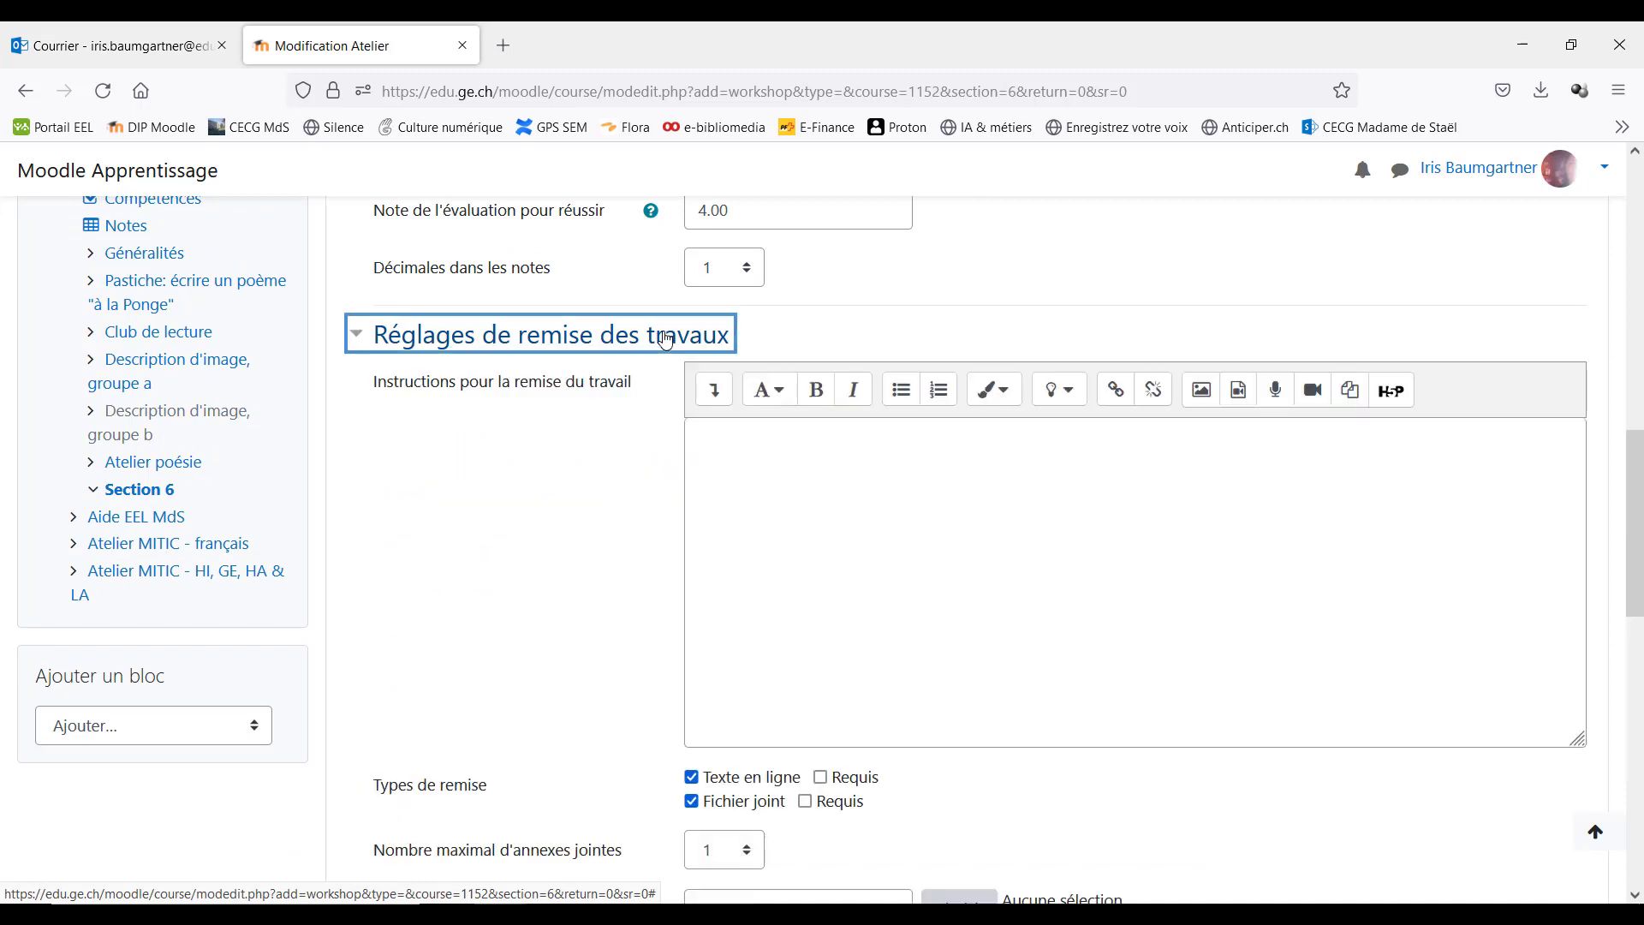
{"action": "left_click", "coordinate": [722, 437]}
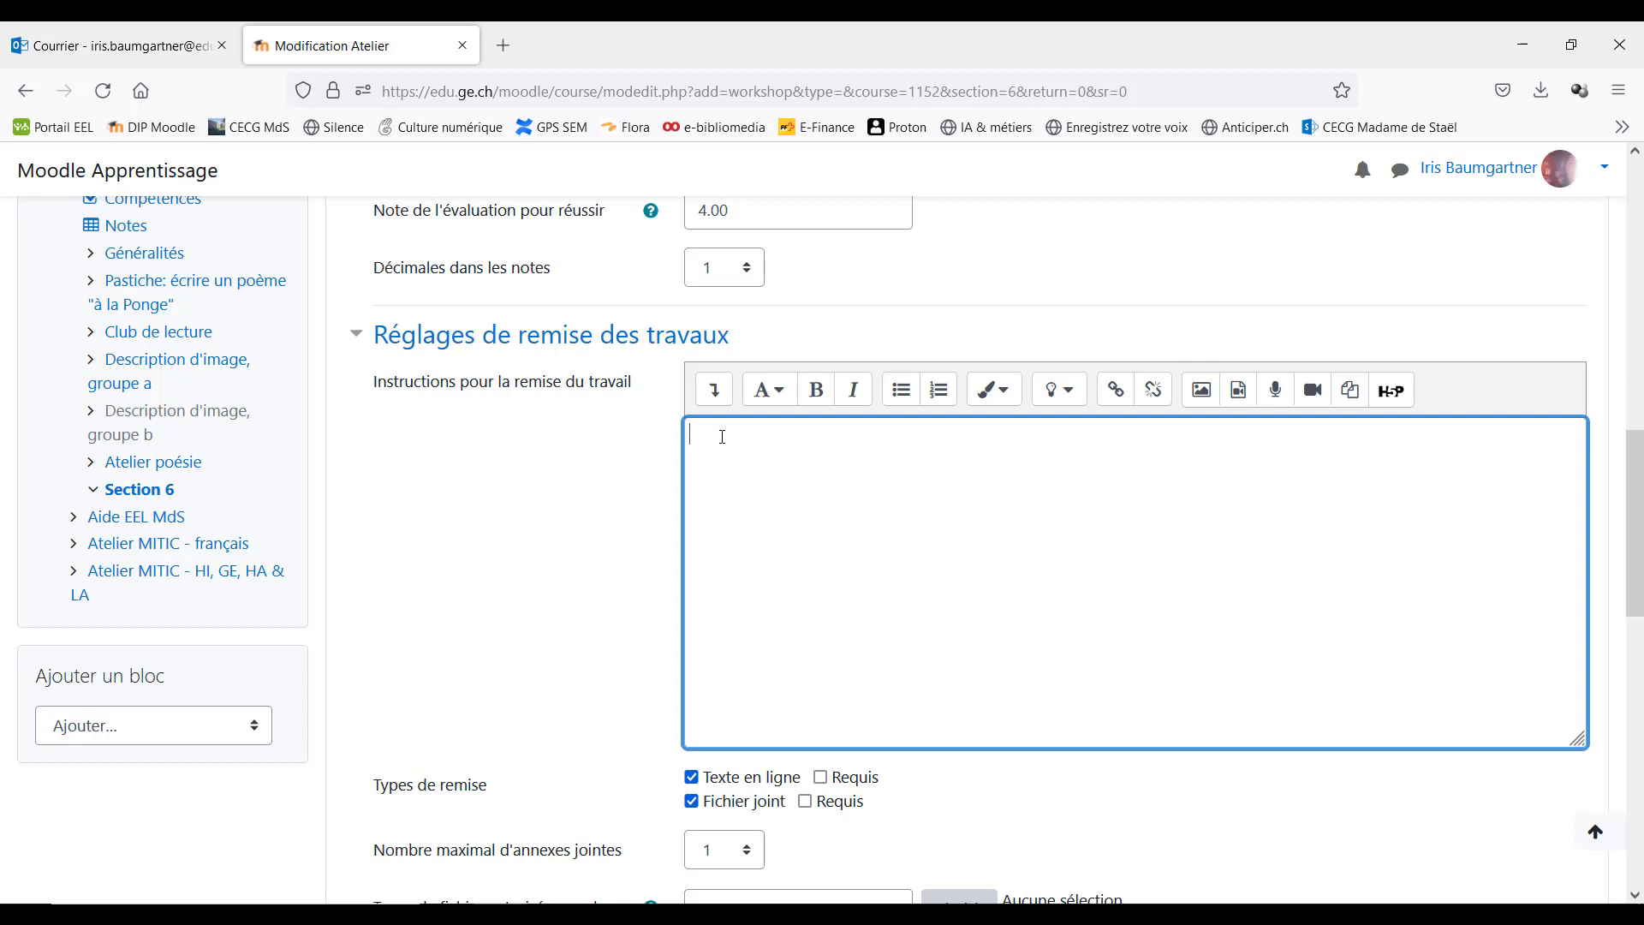
{"action": "type", "text": "Merci de rendre votre poème en cliquant sur le bouton c"}
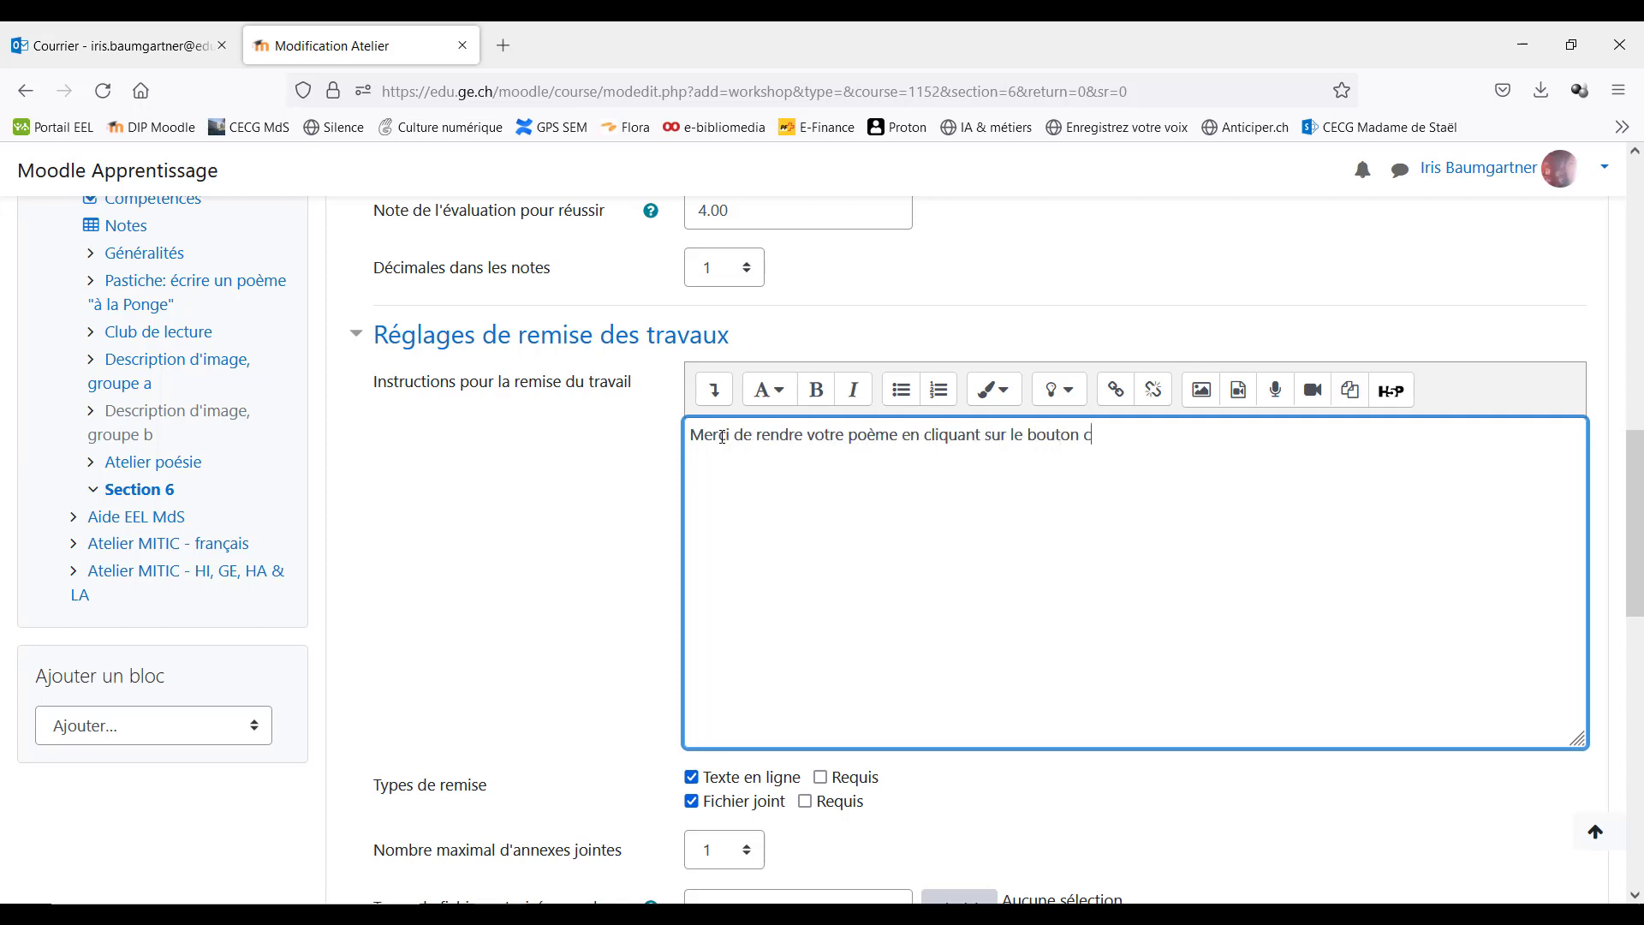
{"action": "type", "text": "i-dessous.  N'oubliez pas de nomm"}
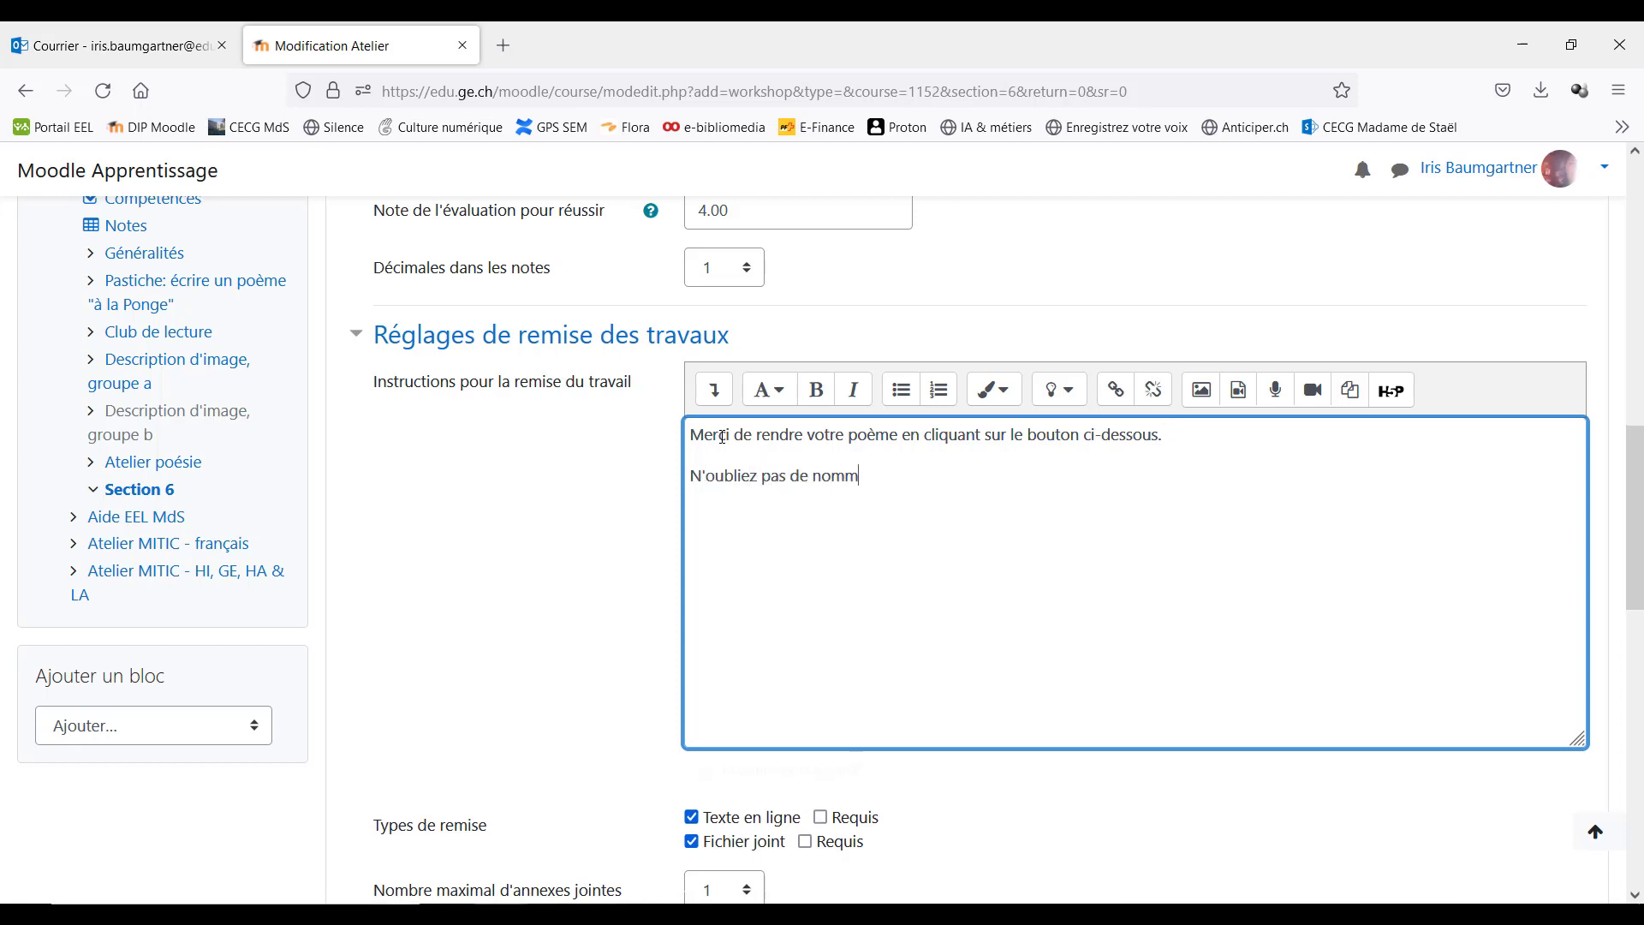
{"action": "type", "text": "er votre document!"}
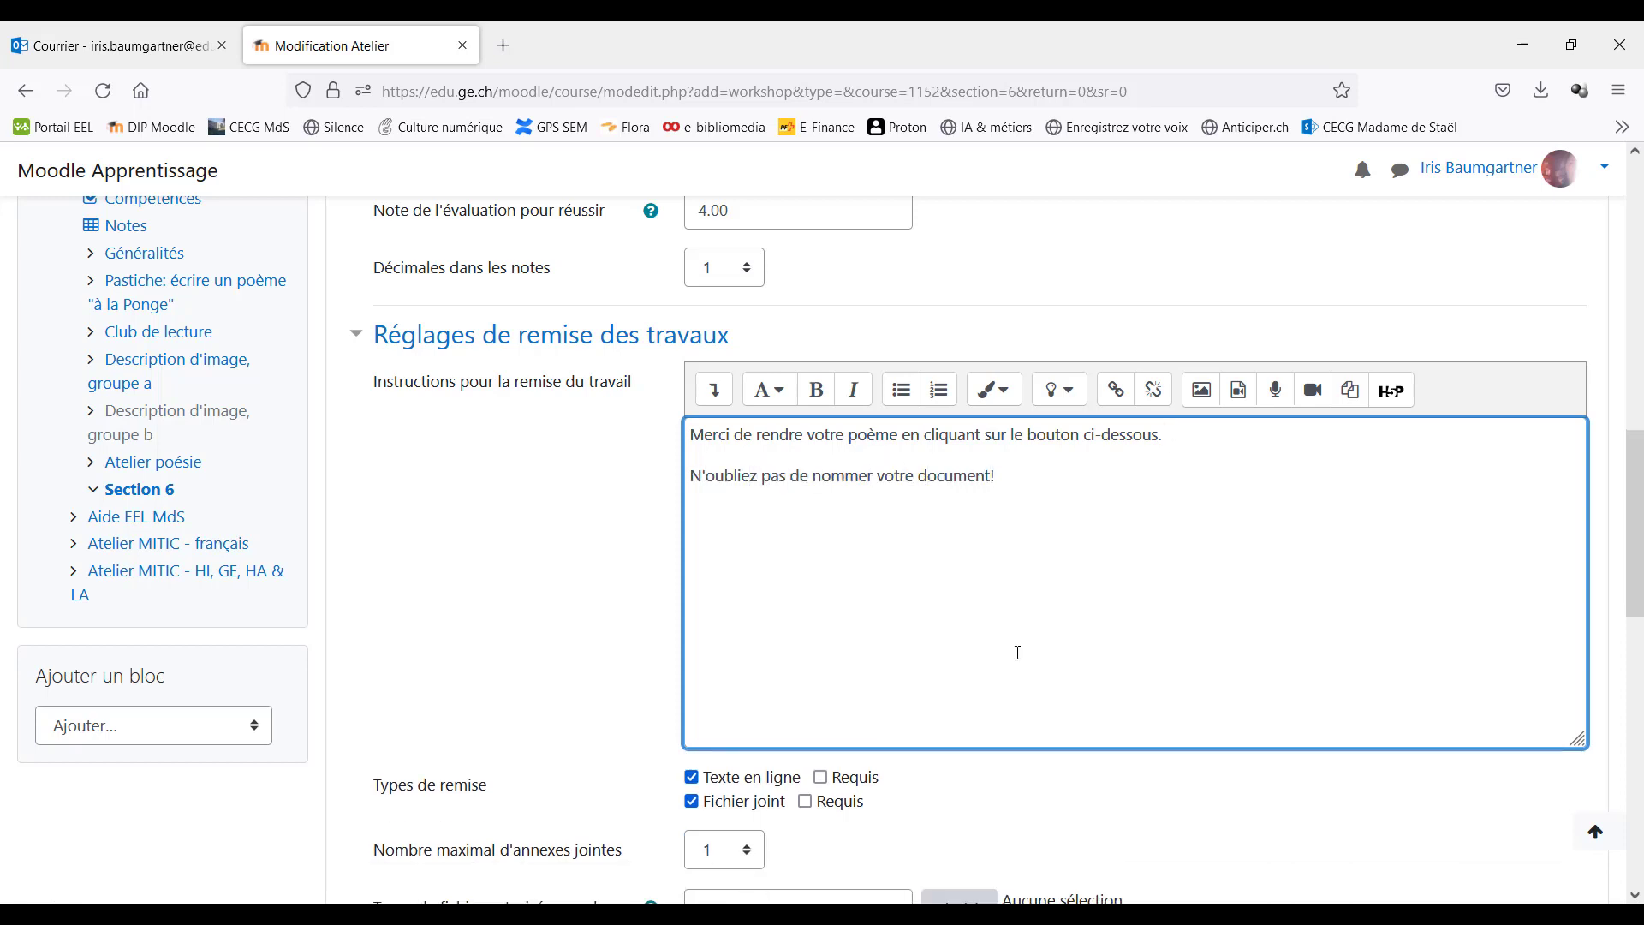
Restrict the allowed submission file types to Fichiers document, also selecting PDF (.pdf), OpenDocument text (.odt), Word (.doc) and Word 2007 (.docx)
{"action": "scroll", "coordinate": [1018, 653], "scroll_direction": "down", "scroll_amount": 3}
{"action": "scroll", "coordinate": [1018, 653], "scroll_direction": "down", "scroll_amount": 3}
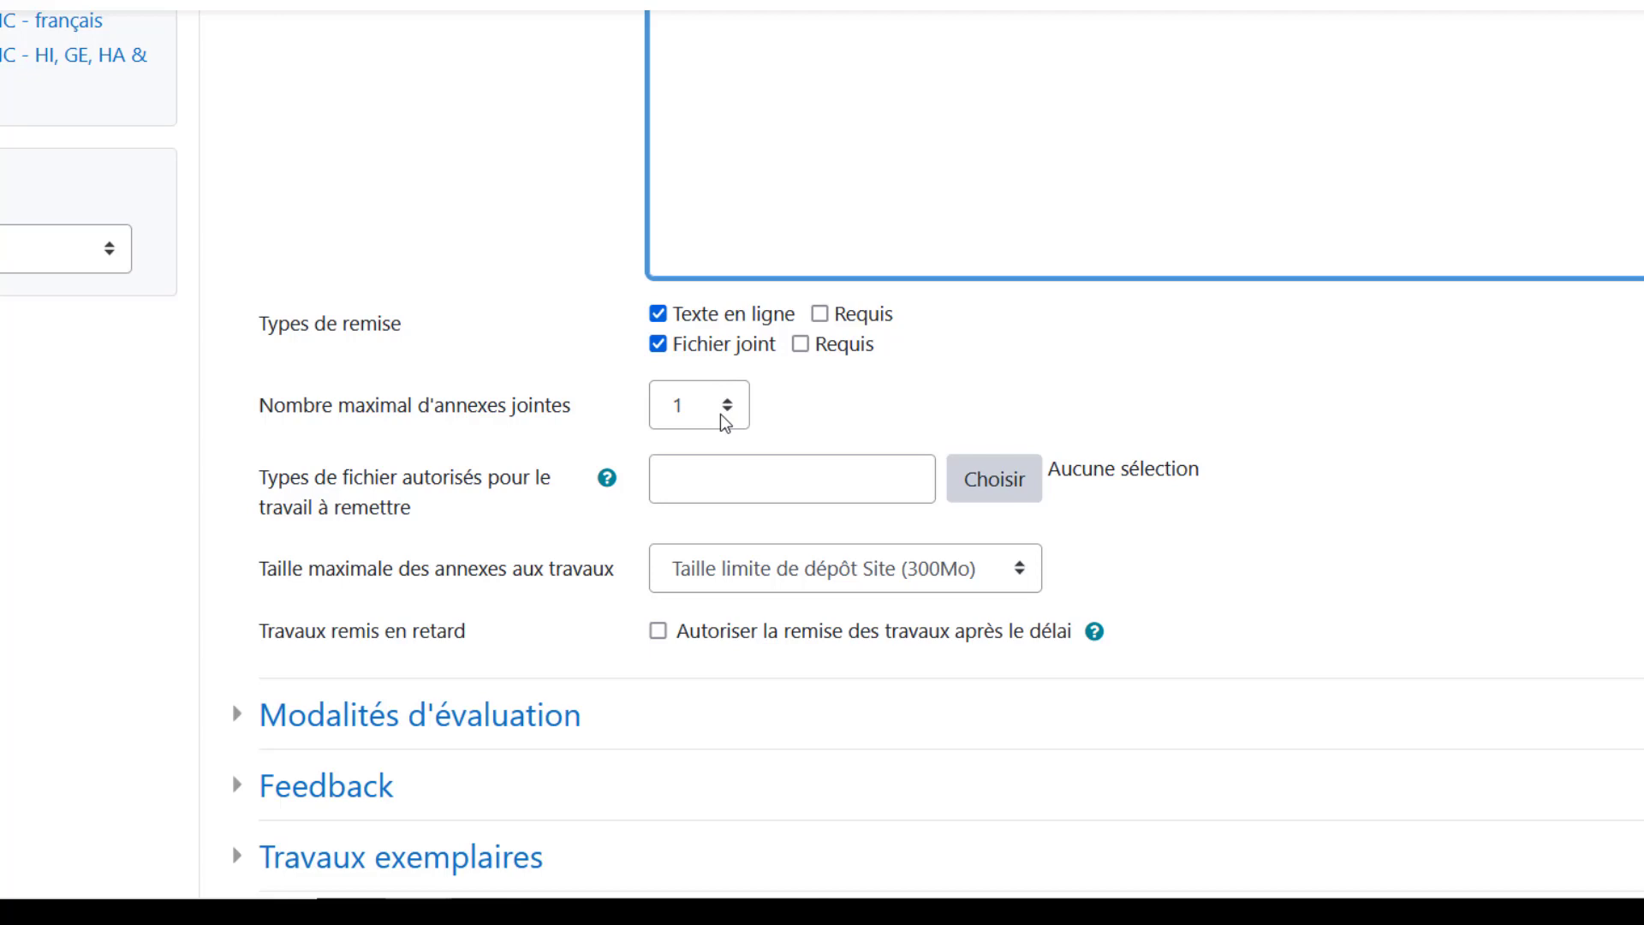
{"action": "left_click", "coordinate": [1019, 495]}
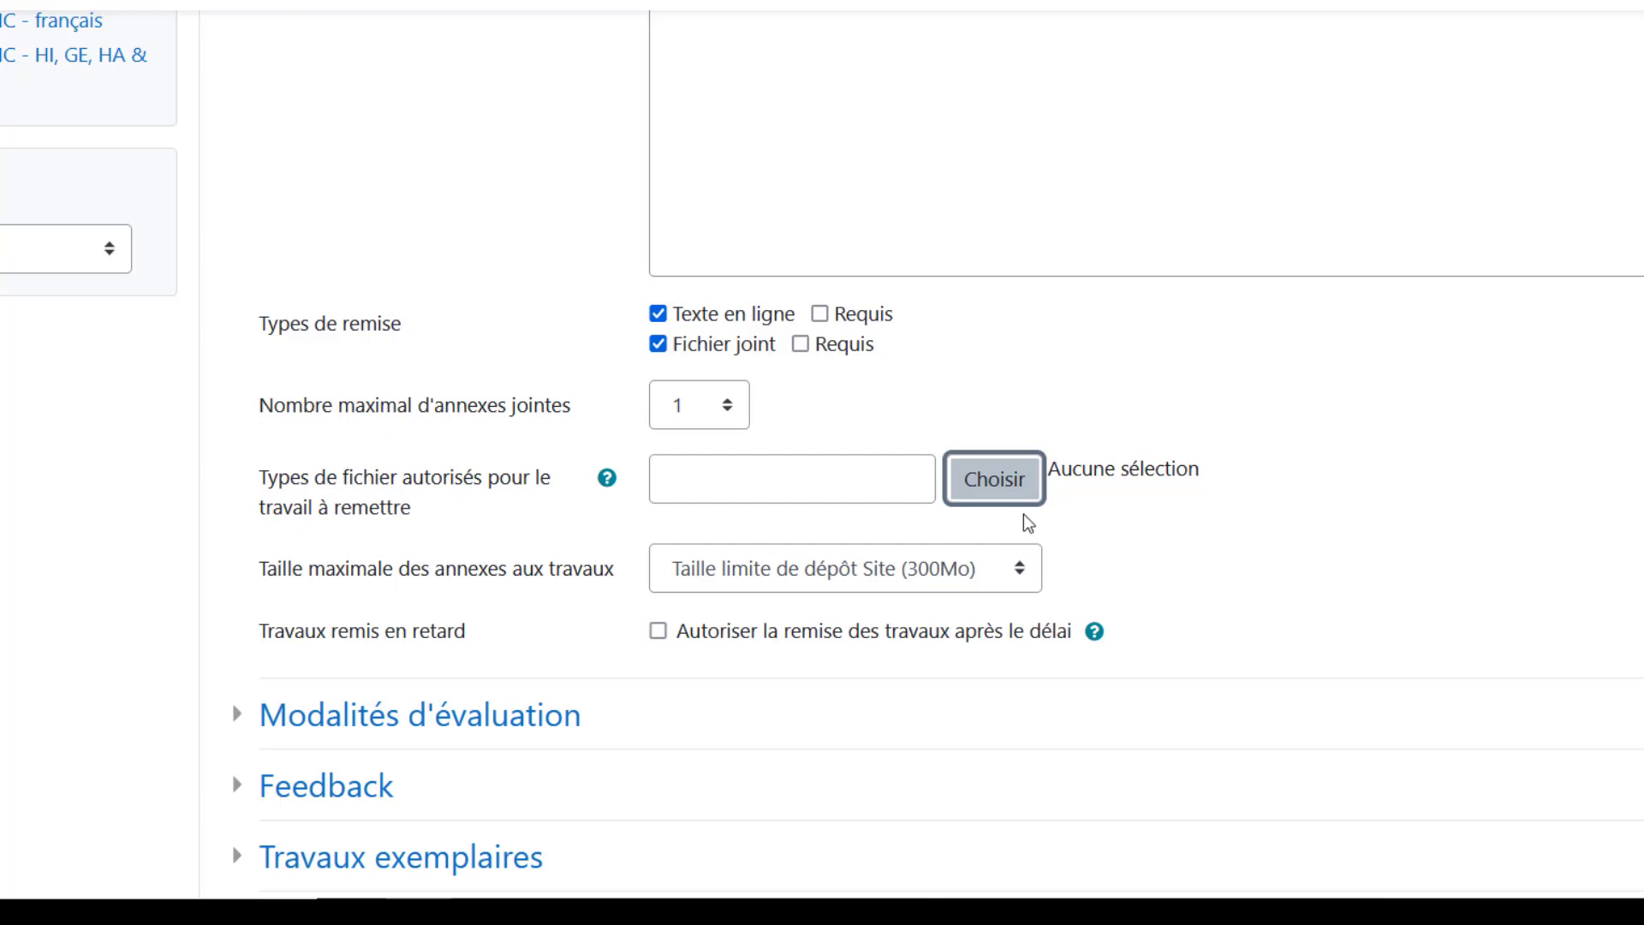
{"action": "left_click", "coordinate": [1013, 494]}
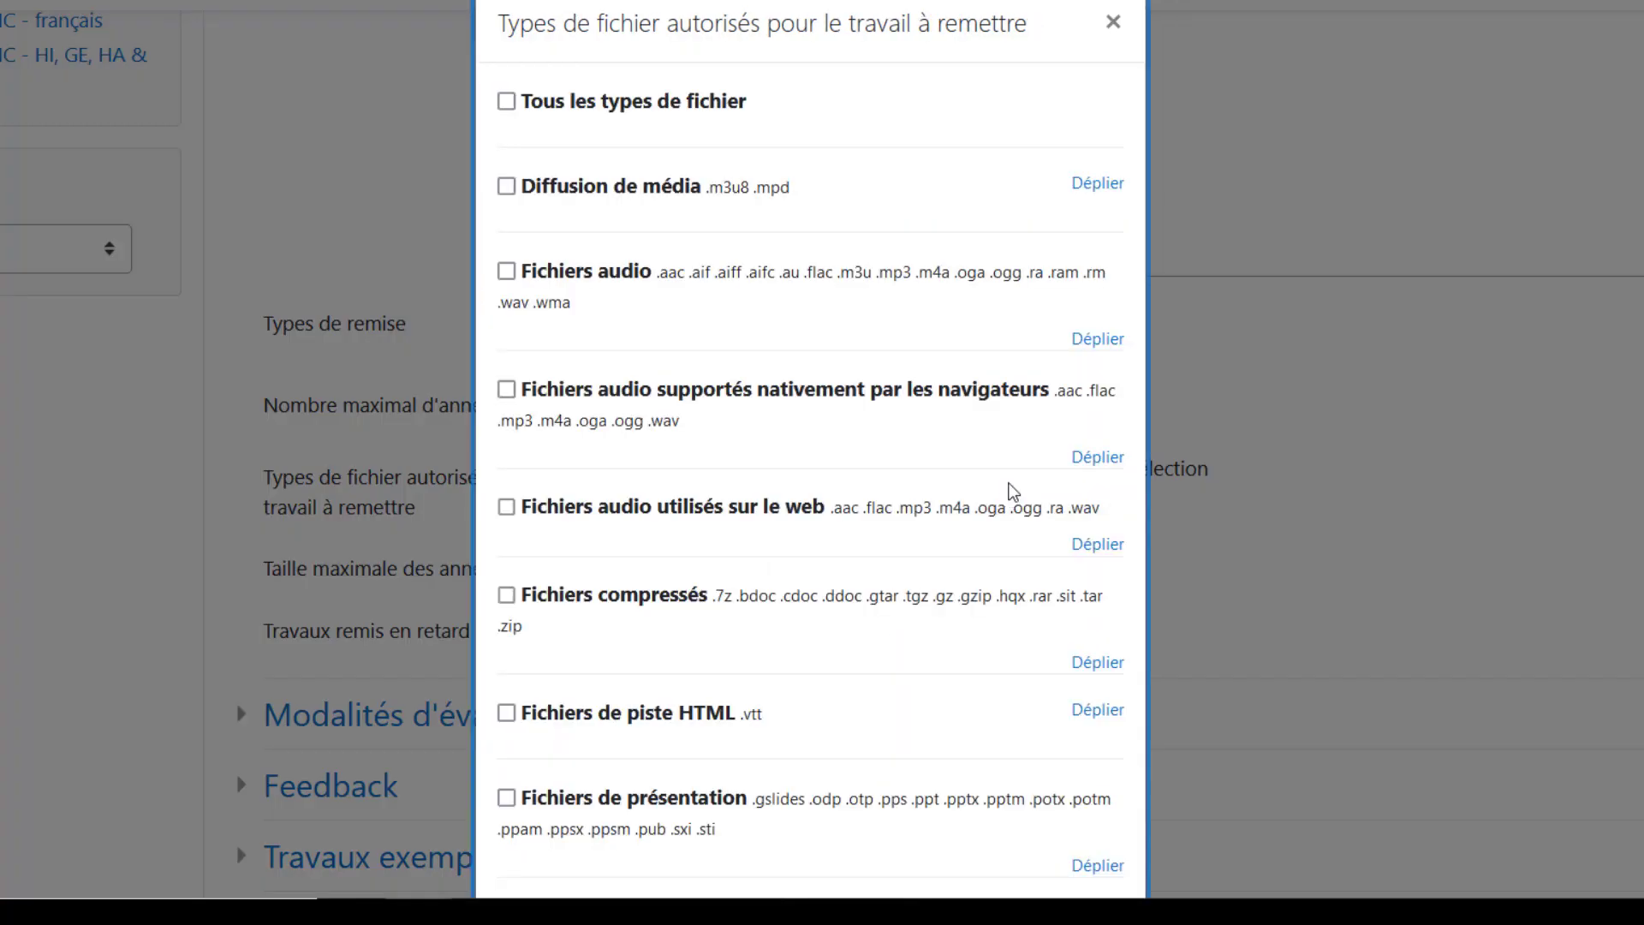
{"action": "scroll", "coordinate": [1010, 490], "scroll_direction": "down", "scroll_amount": 5}
{"action": "left_click", "coordinate": [507, 433]}
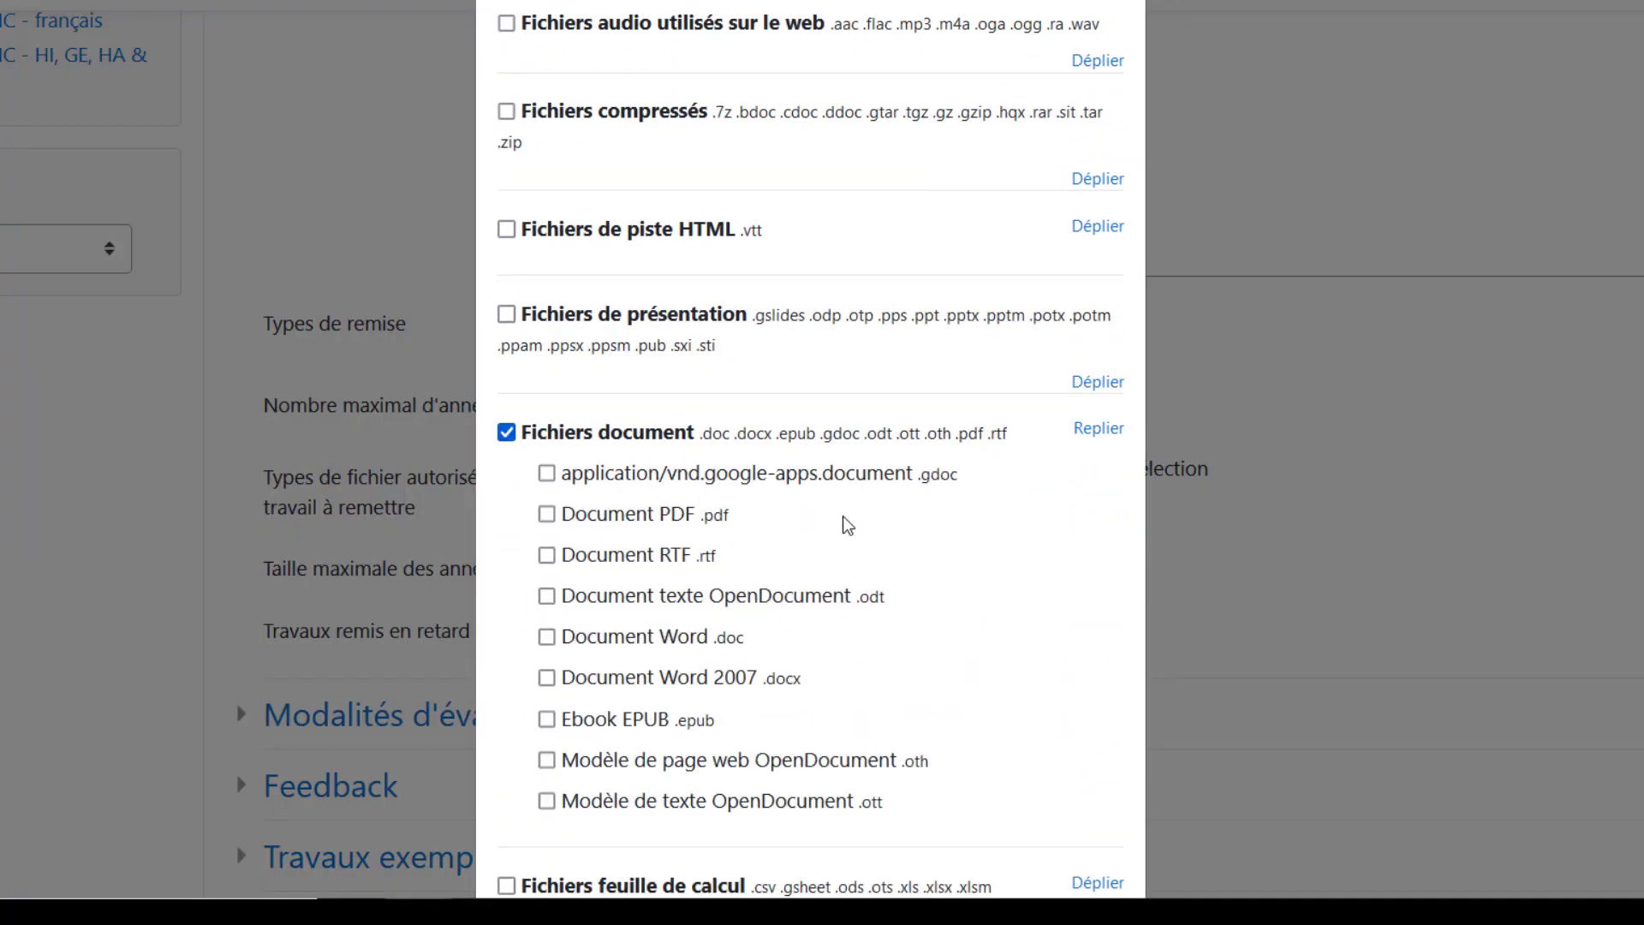
{"action": "left_click", "coordinate": [546, 514]}
{"action": "left_click", "coordinate": [548, 596]}
{"action": "left_click", "coordinate": [548, 637]}
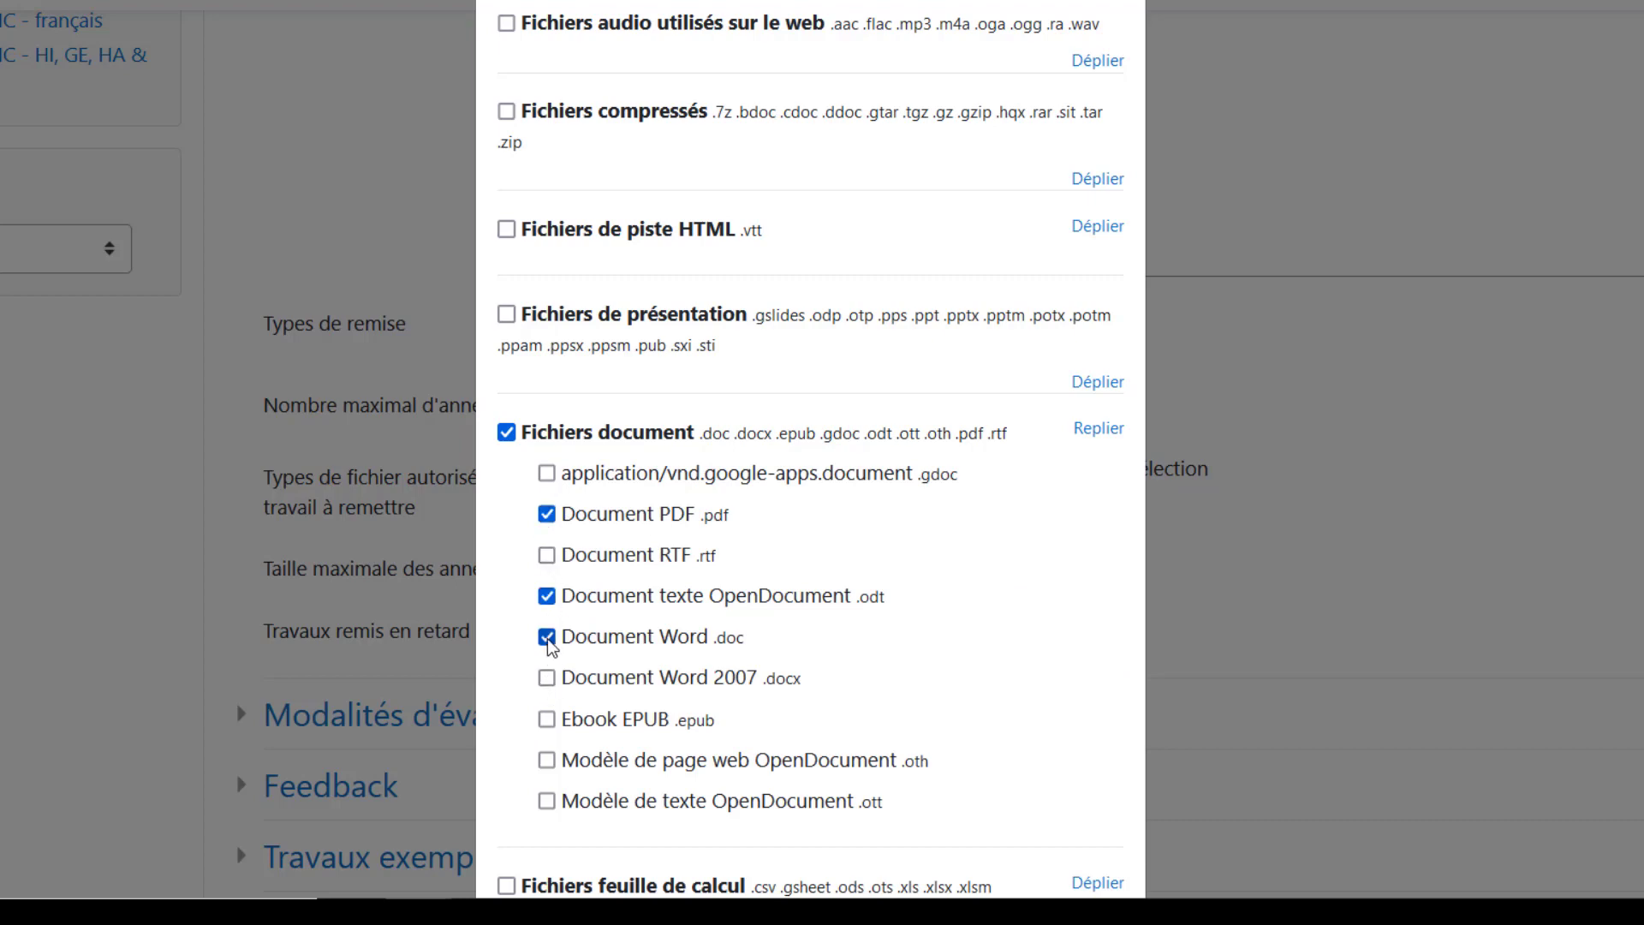
{"action": "left_click", "coordinate": [547, 678]}
{"action": "scroll", "coordinate": [1021, 667], "scroll_direction": "down", "scroll_amount": 2}
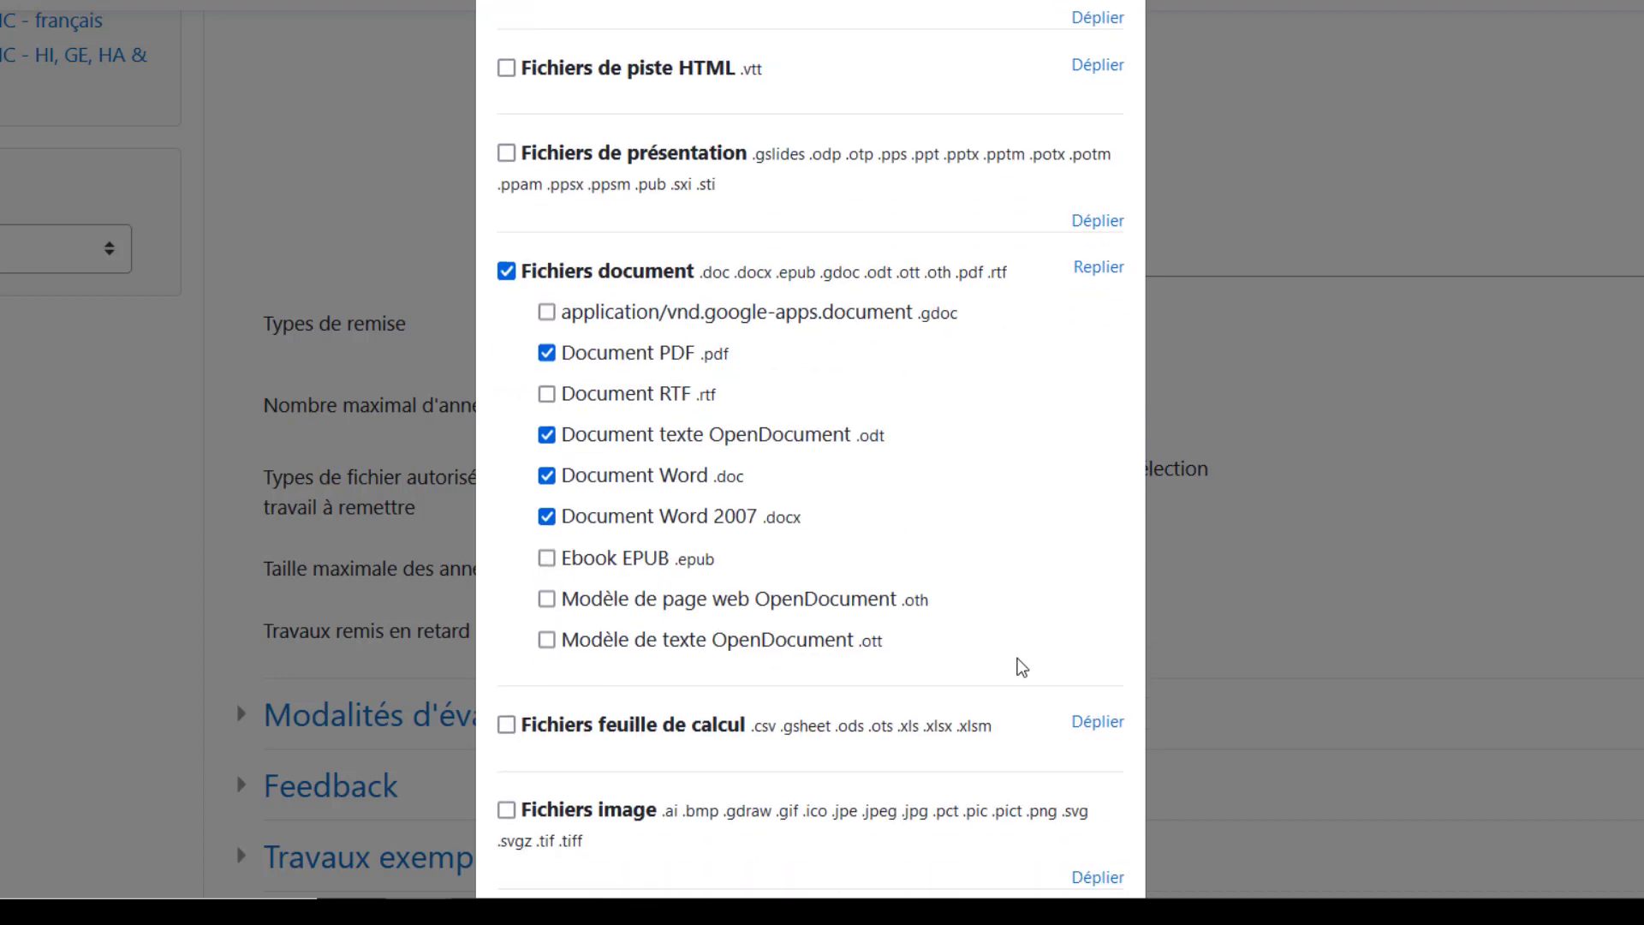
{"action": "scroll", "coordinate": [928, 631], "scroll_direction": "down", "scroll_amount": 15}
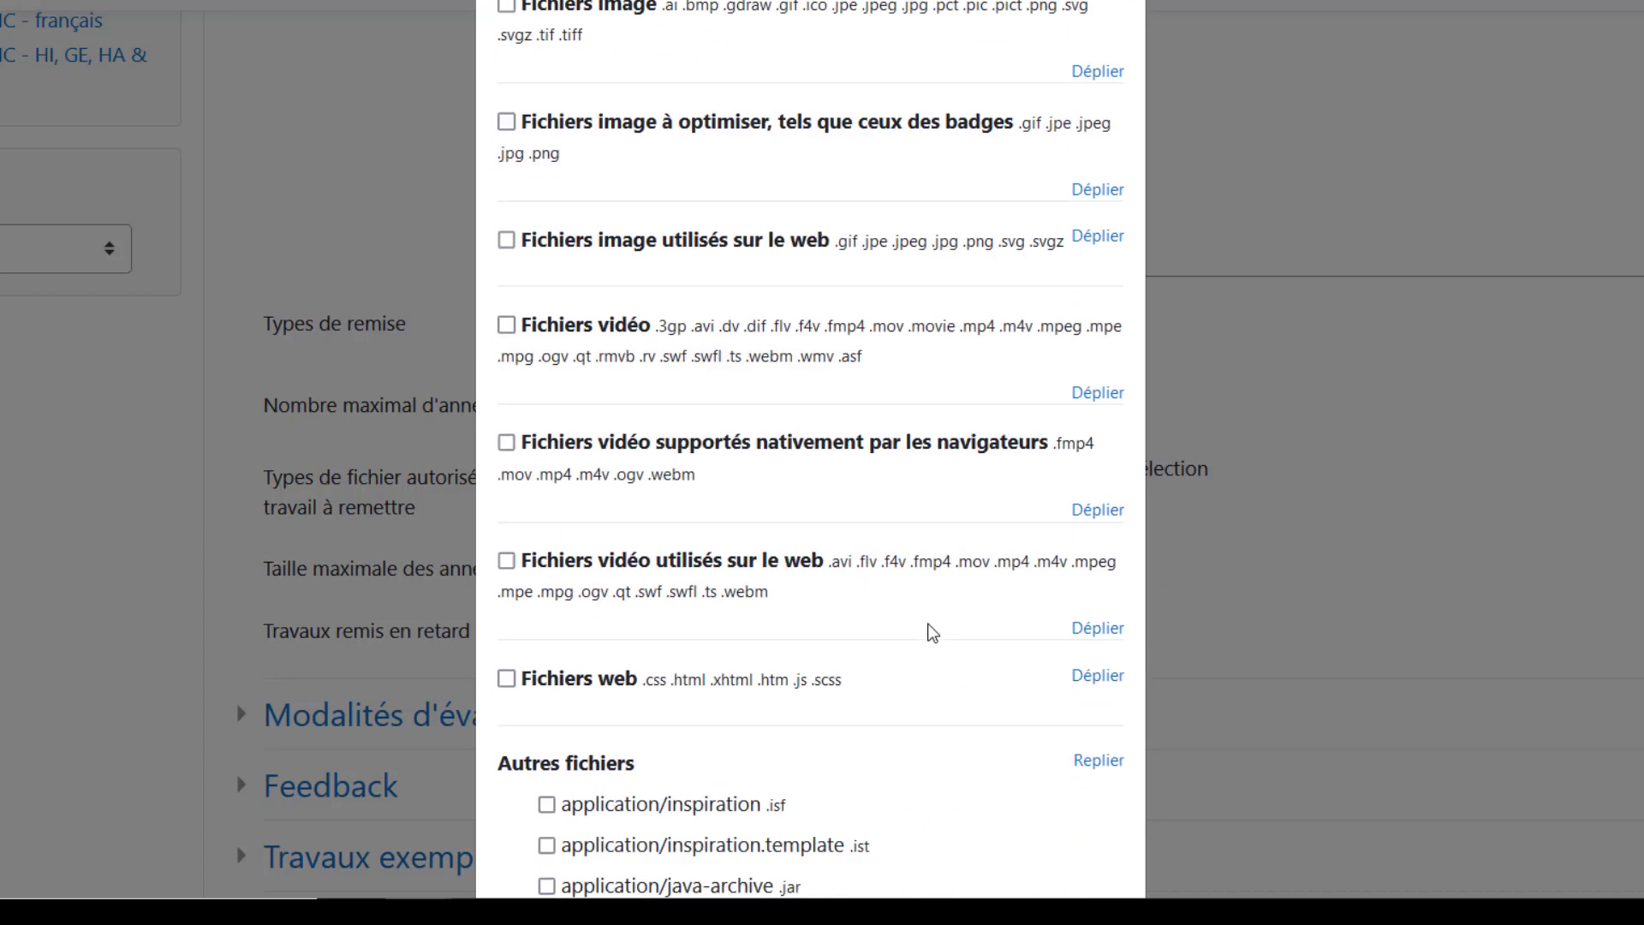
{"action": "scroll", "coordinate": [932, 633], "scroll_direction": "down", "scroll_amount": 20}
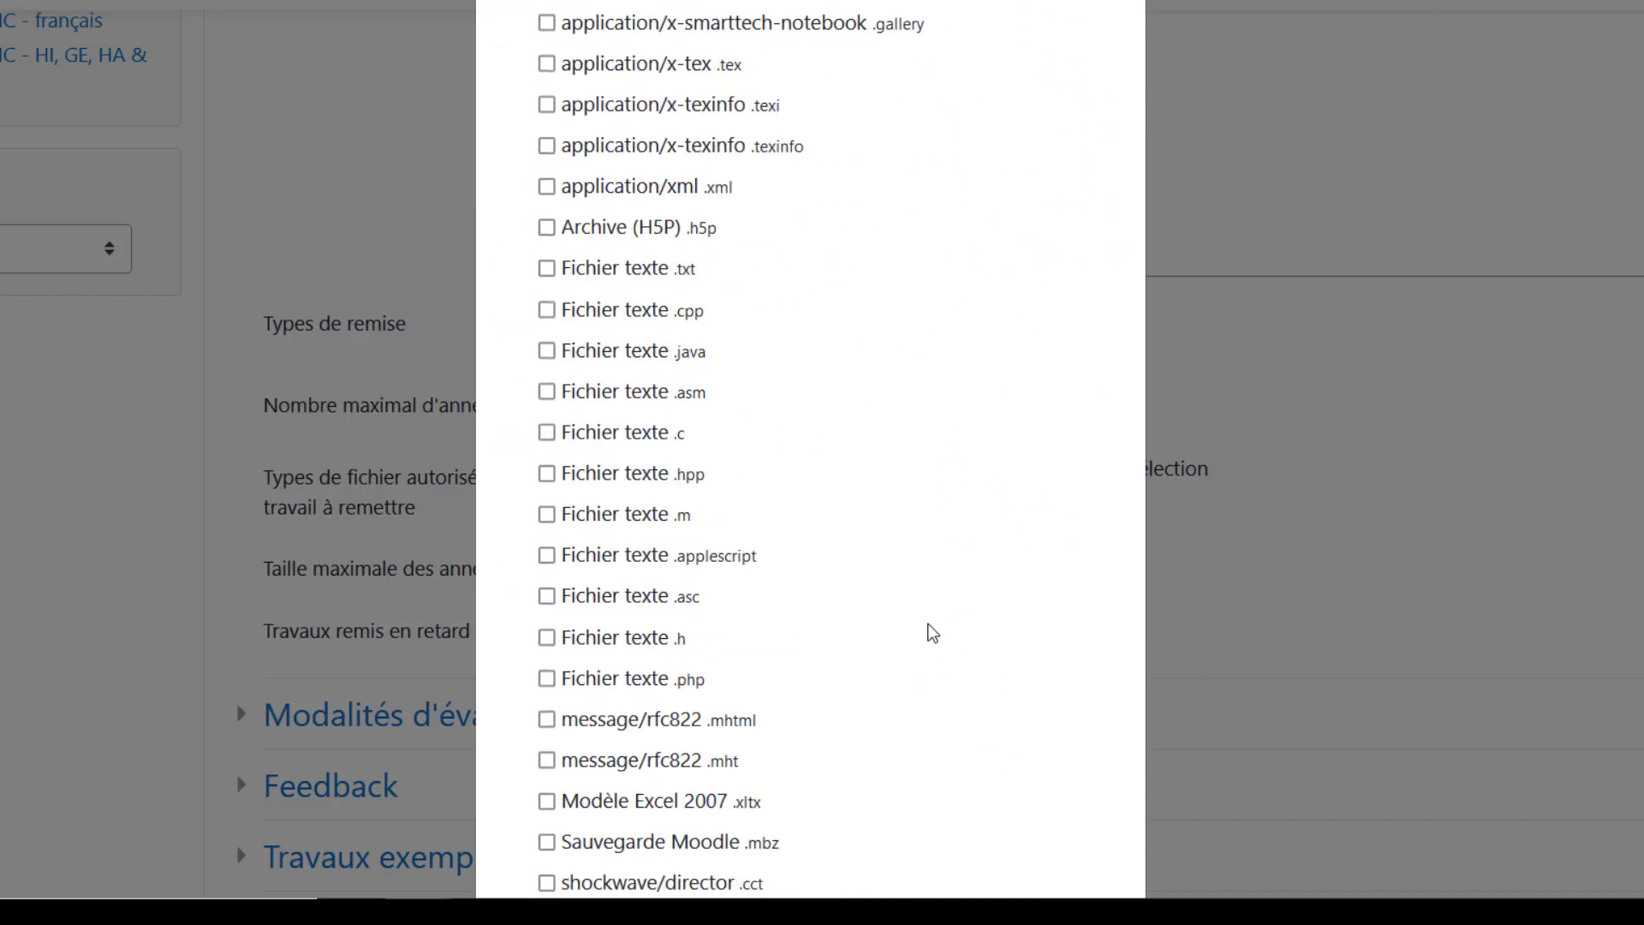
{"action": "left_click", "coordinate": [960, 813]}
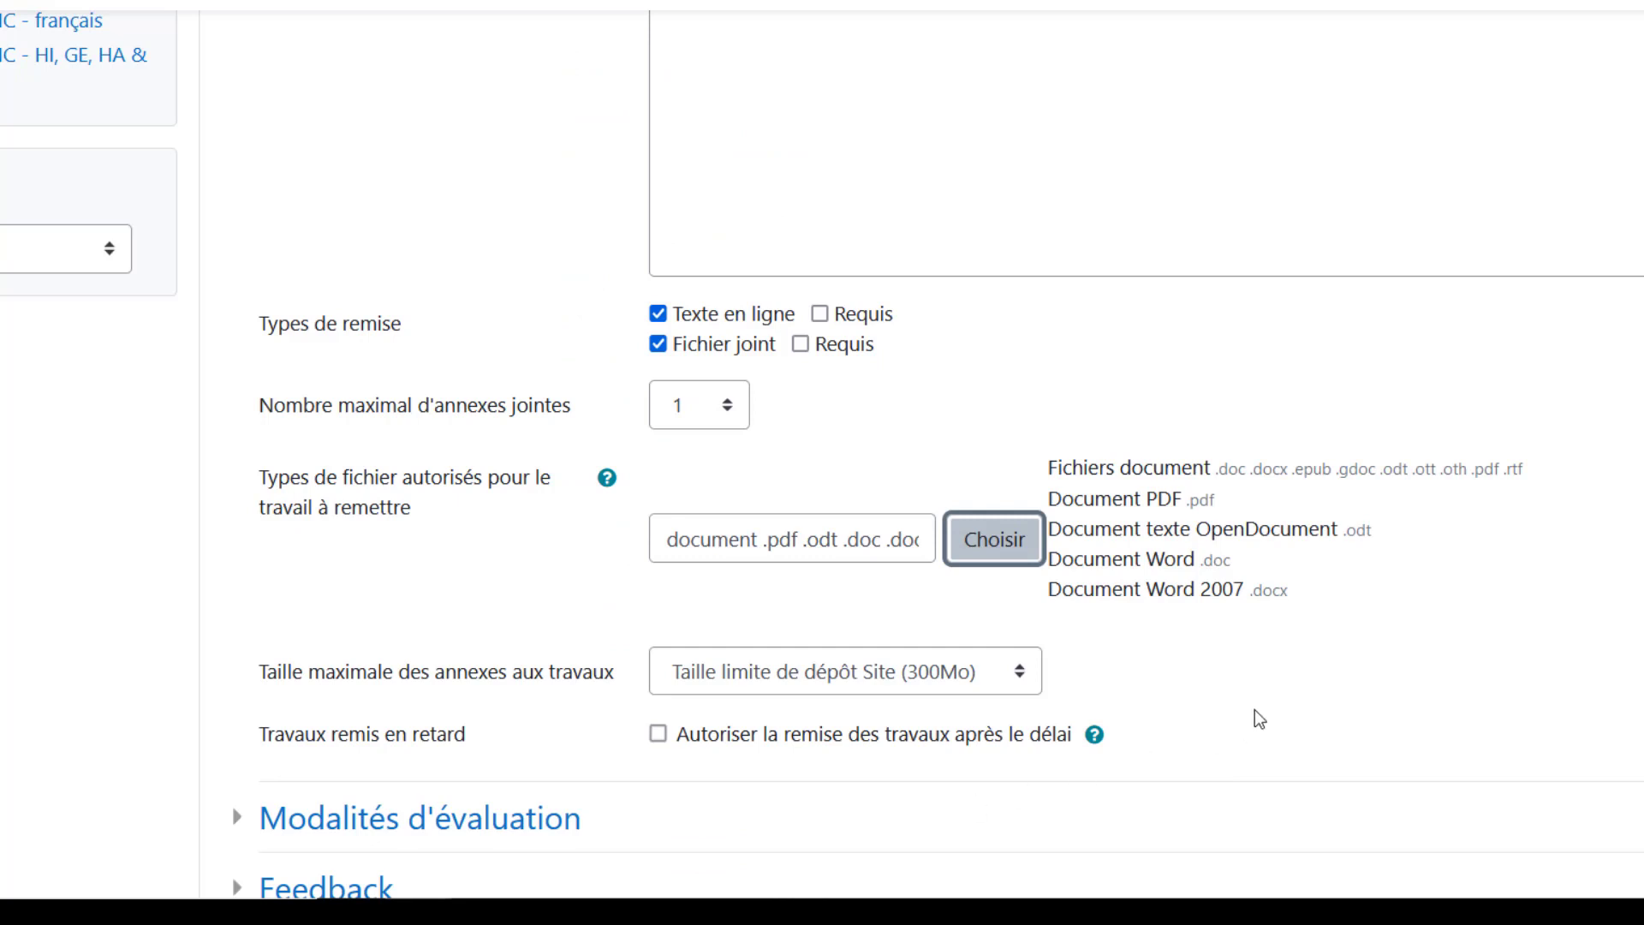
Review the available maximum sizes for submission attachments, keeping the site upload limit (300Mo)
{"action": "left_click", "coordinate": [886, 685]}
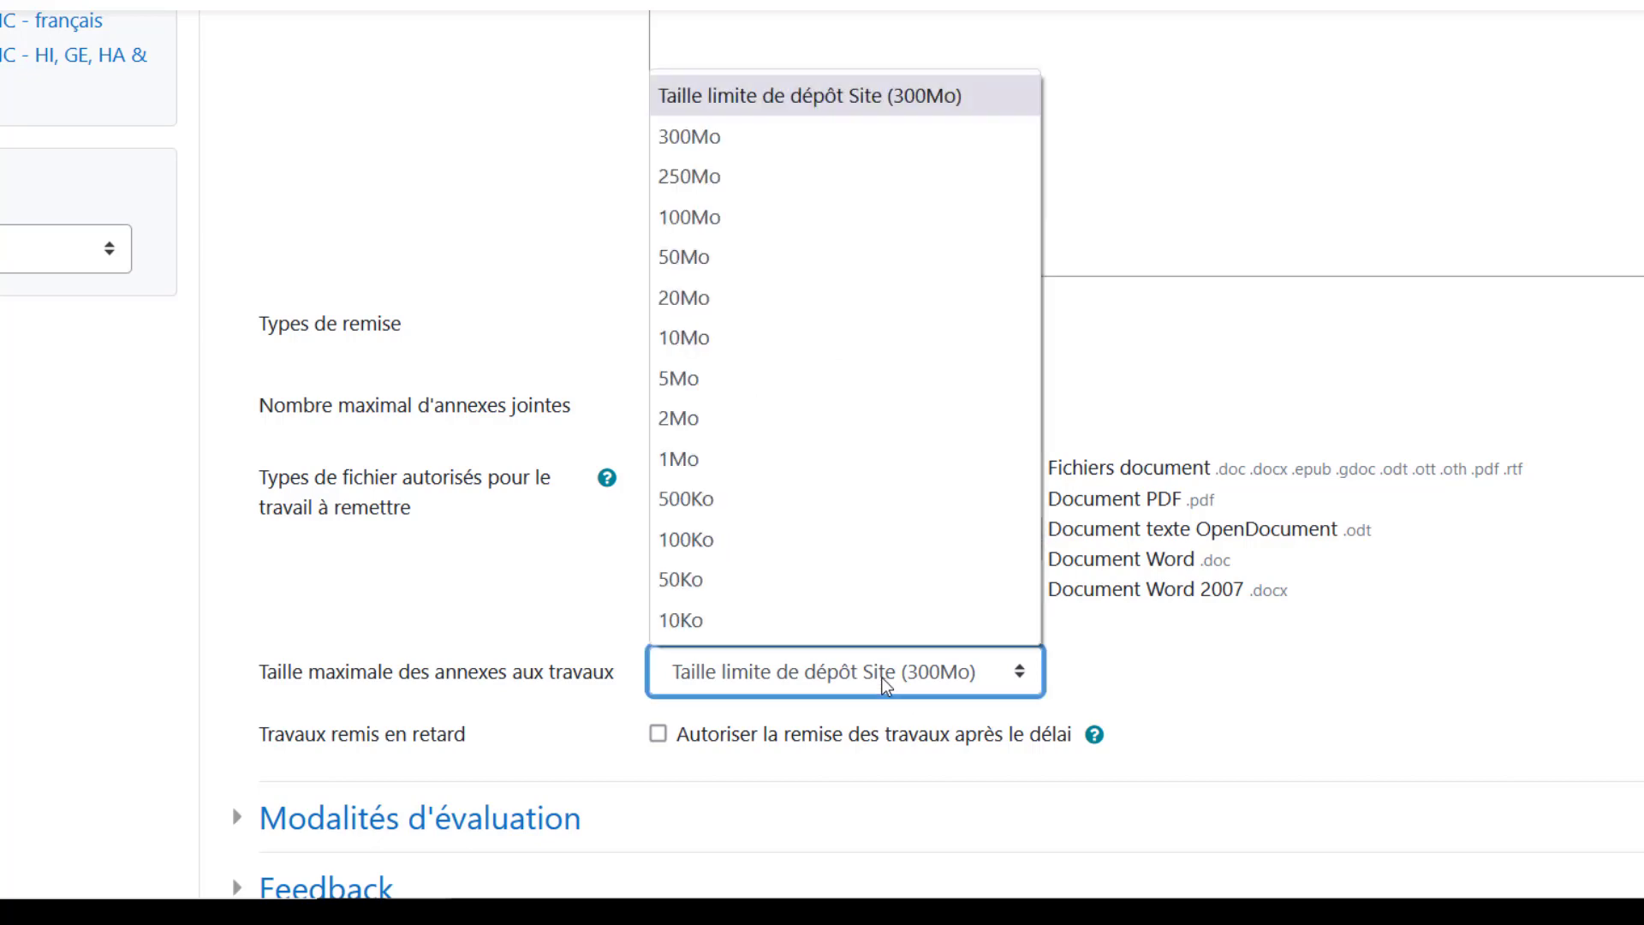
{"action": "left_click", "coordinate": [887, 685]}
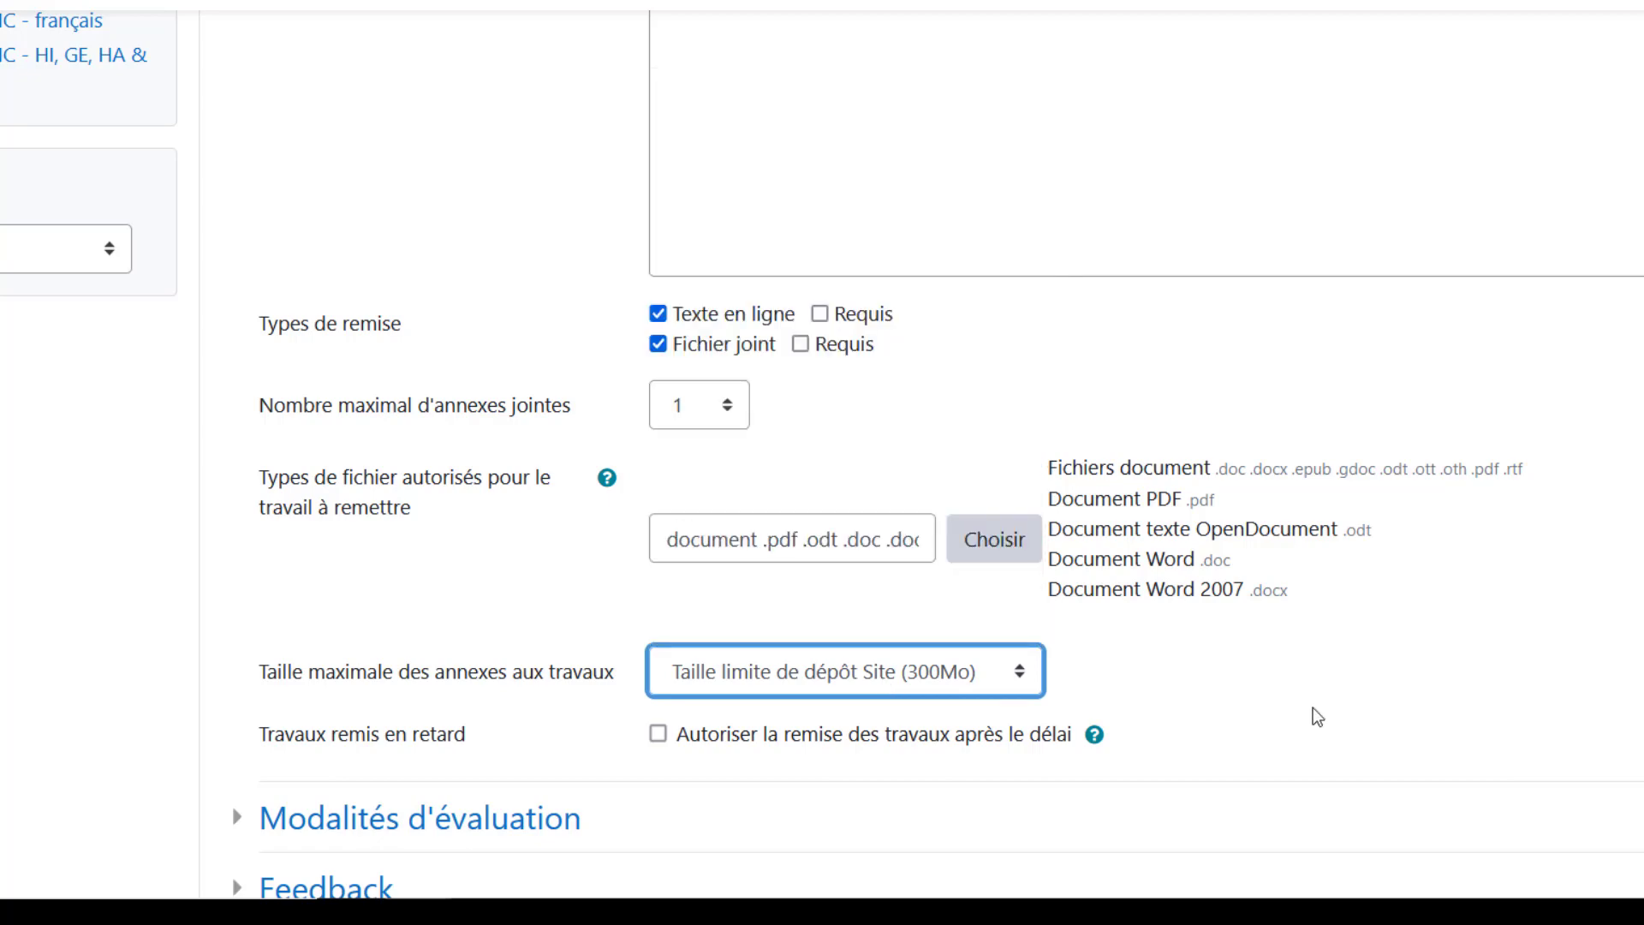
{"action": "scroll", "coordinate": [1313, 707], "scroll_direction": "down", "scroll_amount": 2}
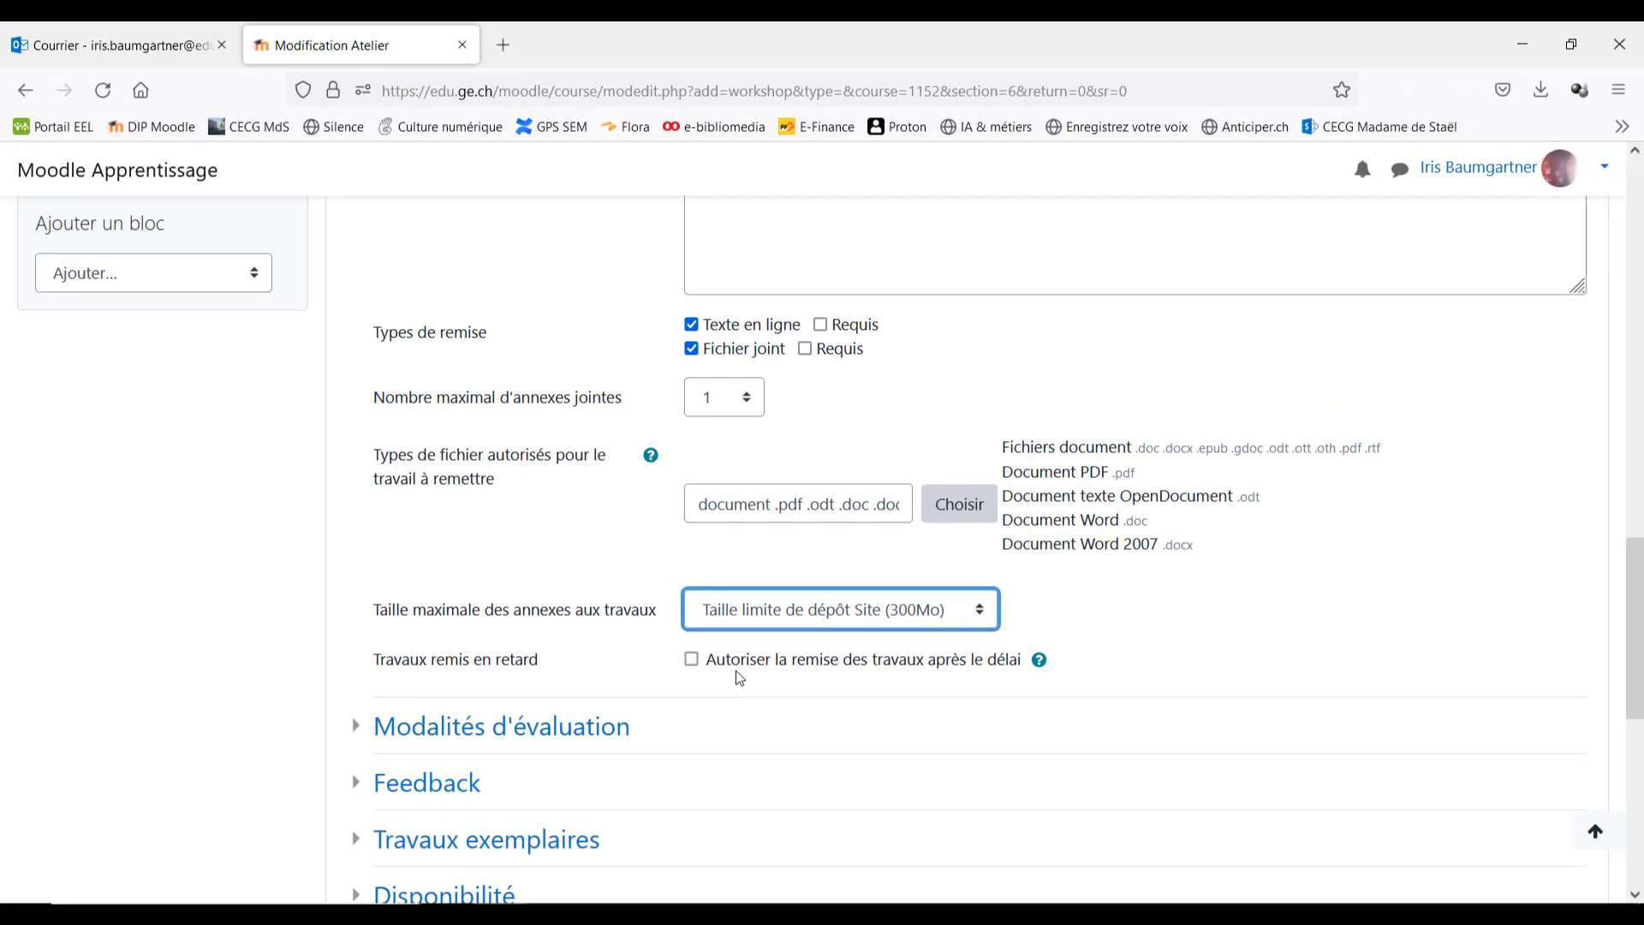
Enter the assessment instructions "Merci d'évaluer le travail de trois de tes camardes. Attention aux critiques trop dures qui pourraient les vexer!"
{"action": "scroll", "coordinate": [738, 676], "scroll_direction": "down", "scroll_amount": 3}
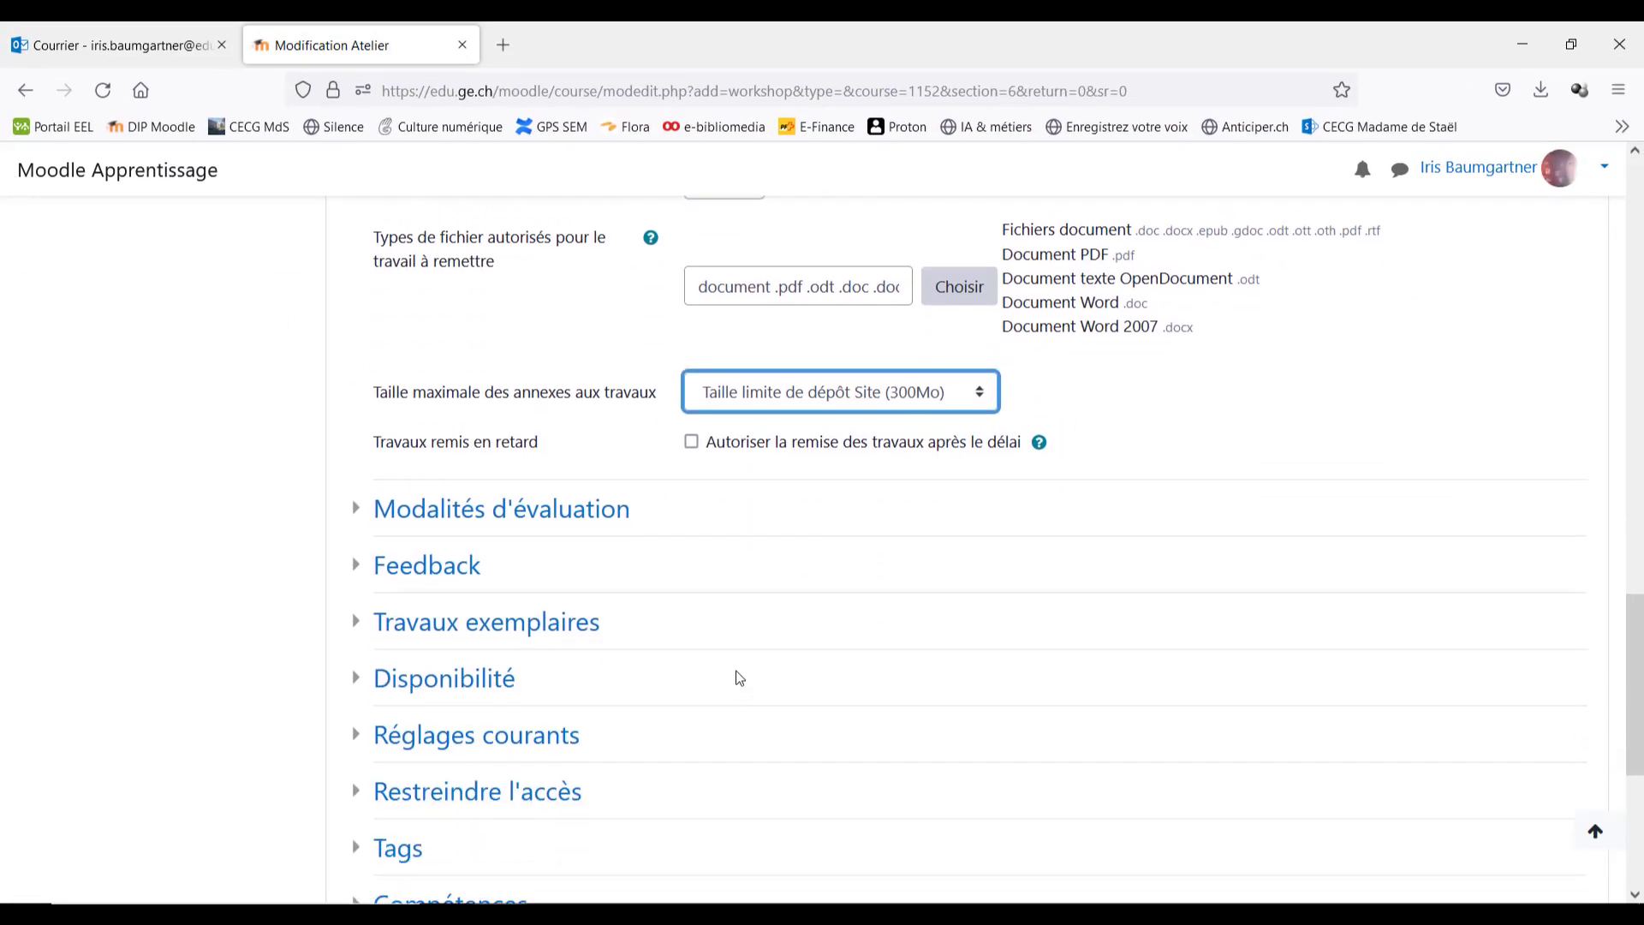
{"action": "left_click", "coordinate": [435, 523]}
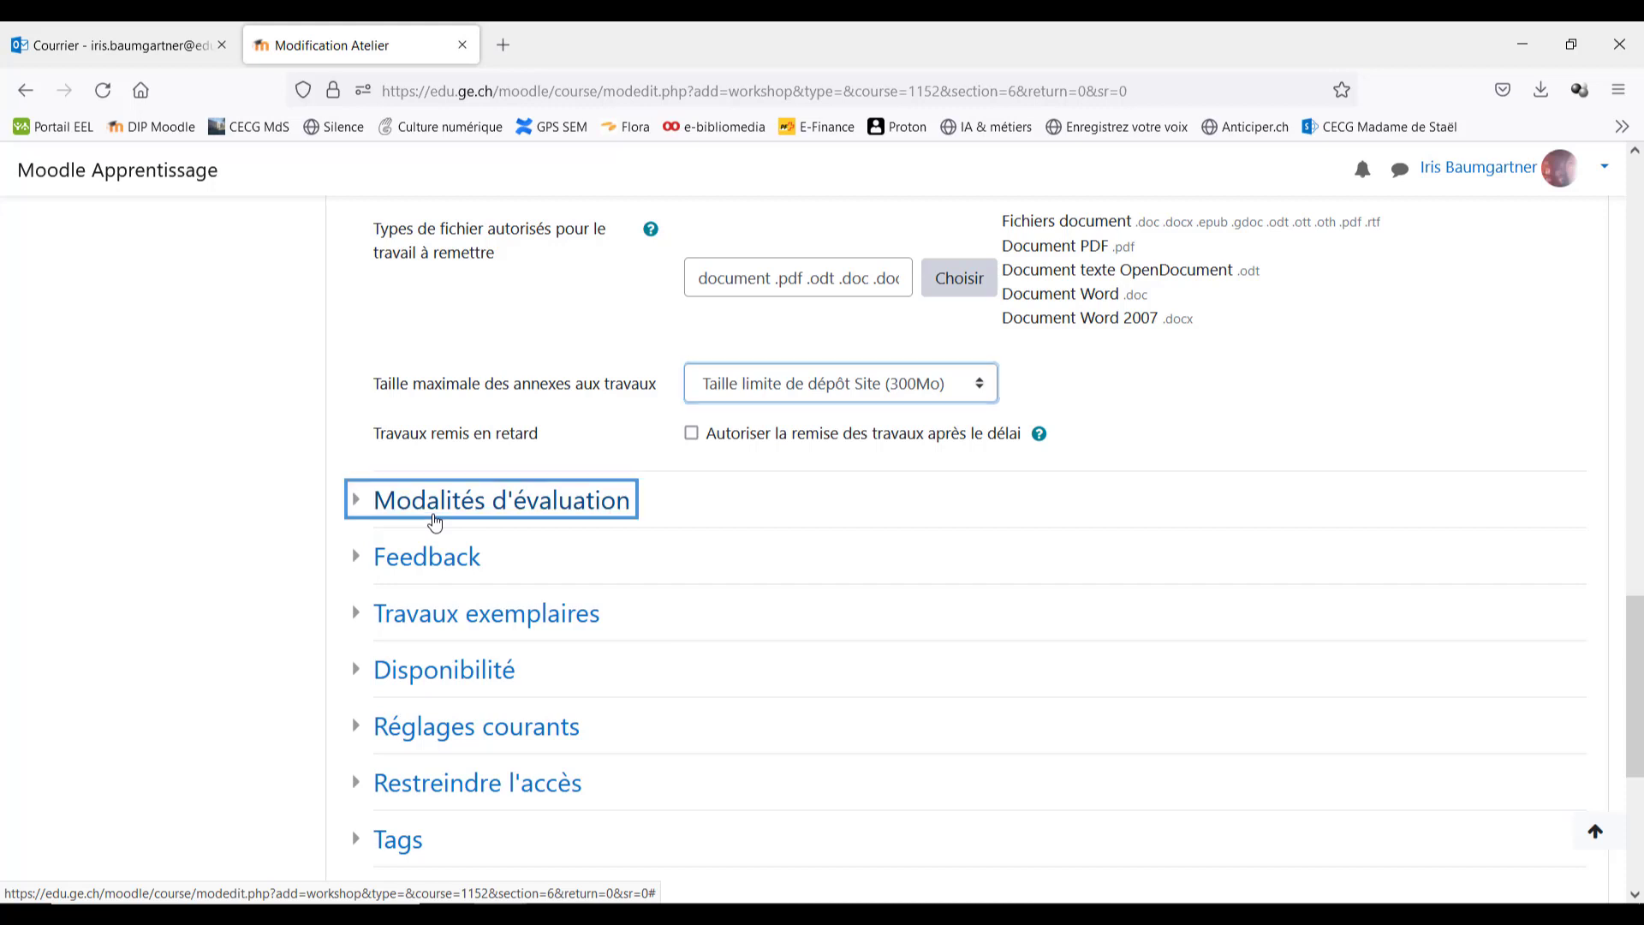
{"action": "scroll", "coordinate": [1284, 833], "scroll_direction": "down", "scroll_amount": 1}
{"action": "scroll", "coordinate": [1285, 835], "scroll_direction": "down", "scroll_amount": 1}
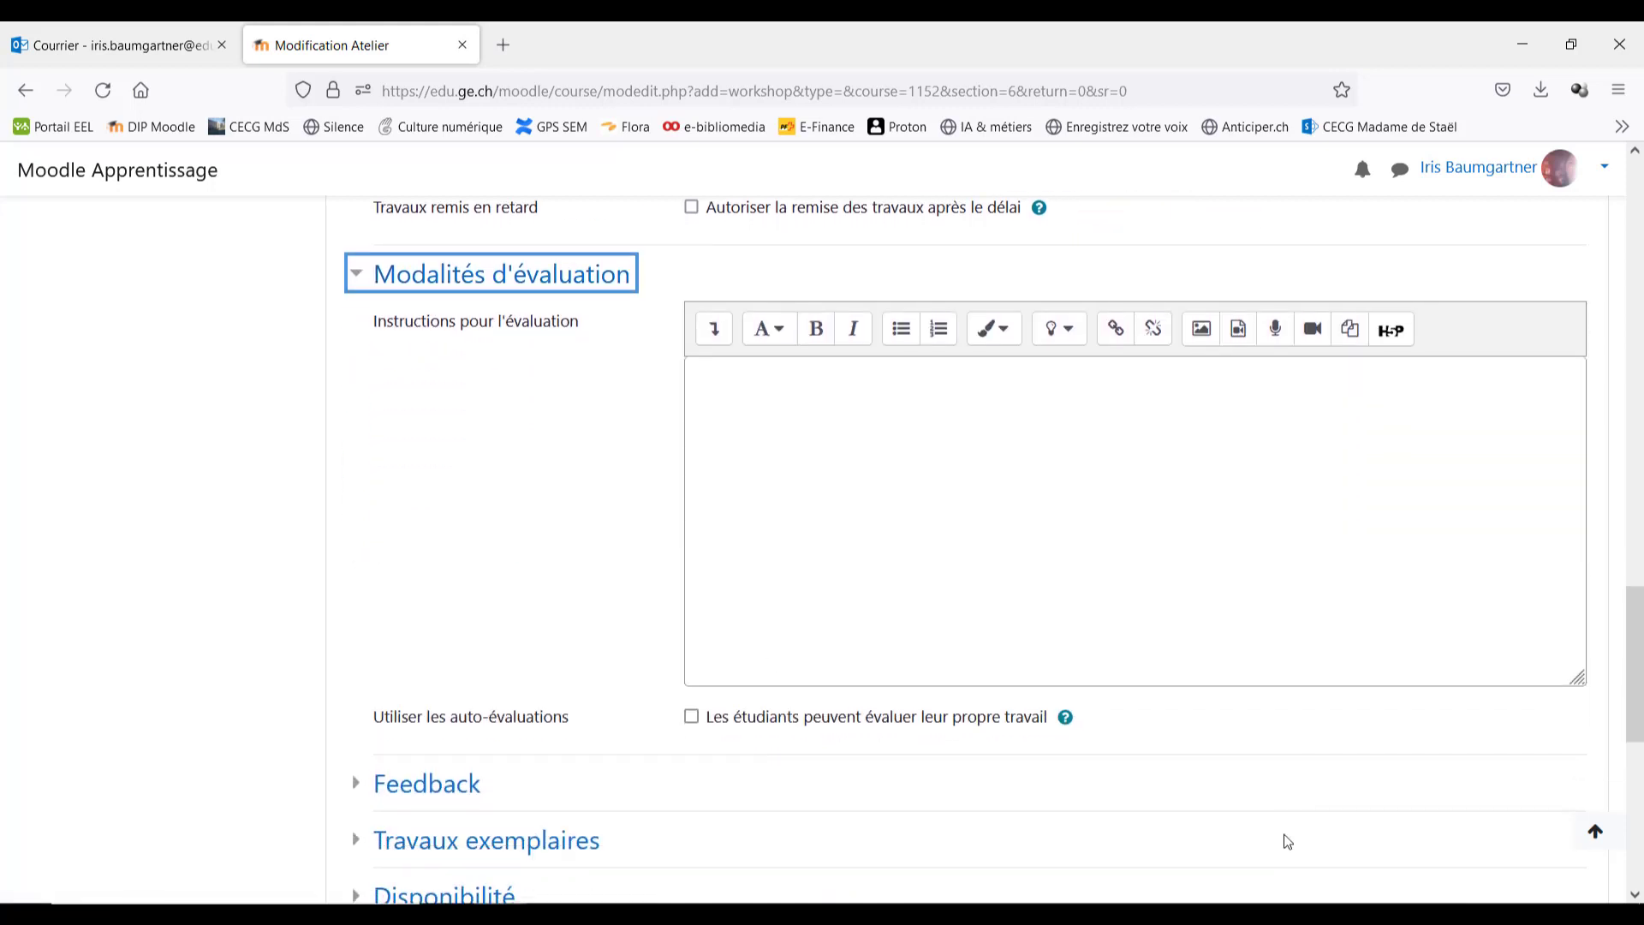
{"action": "left_click", "coordinate": [787, 385]}
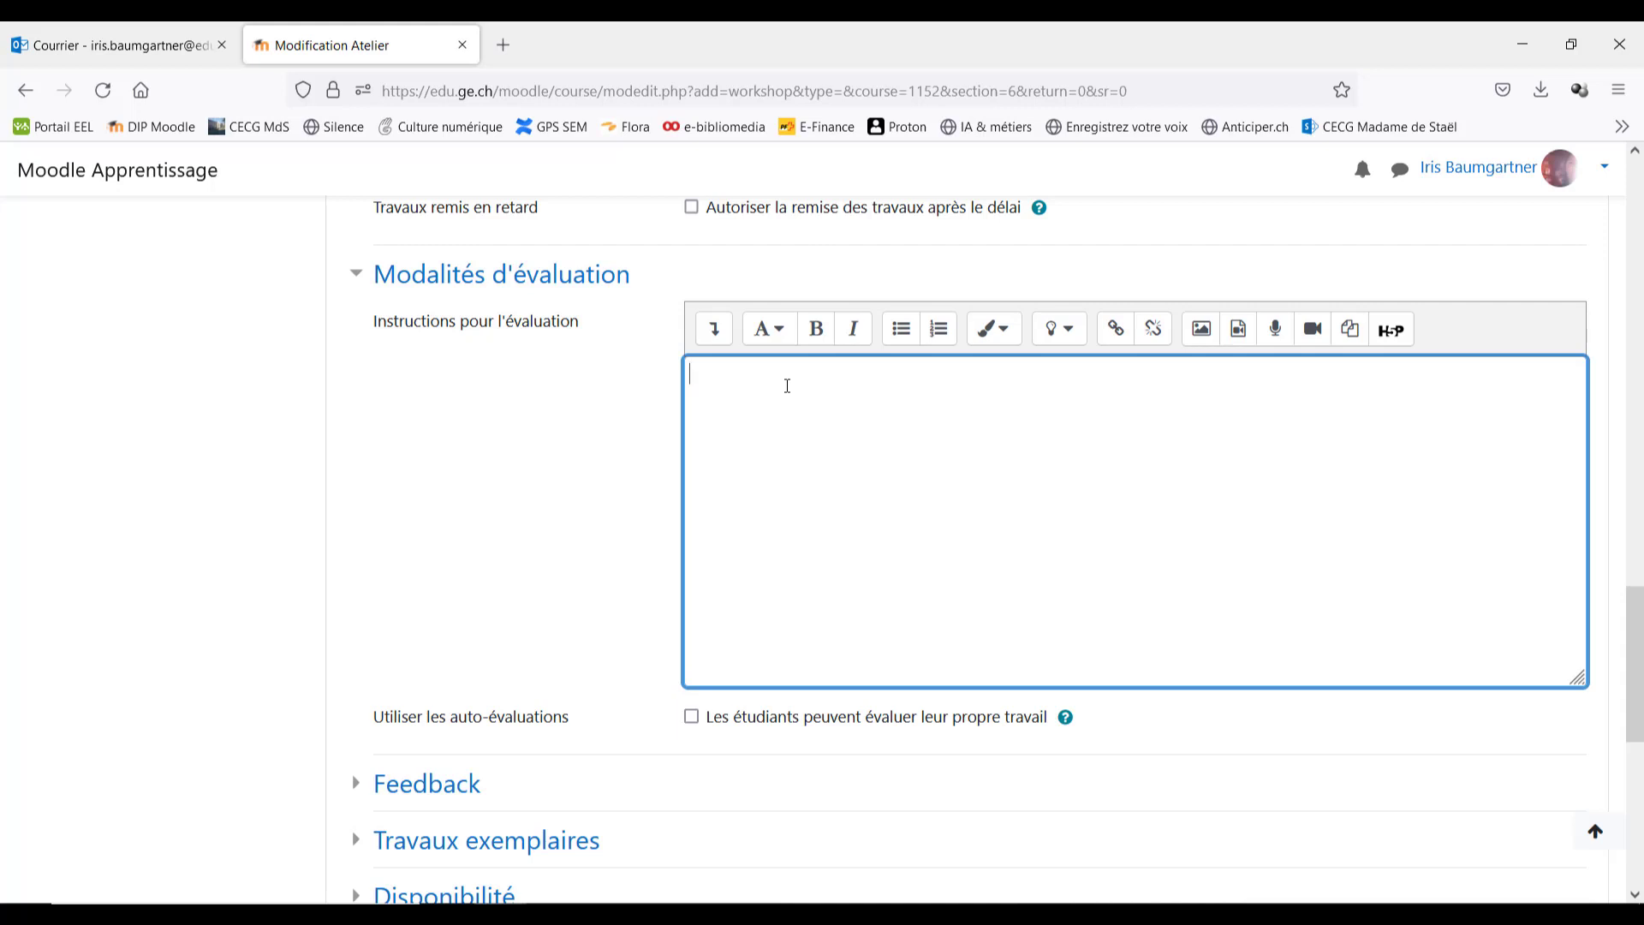
{"action": "type", "text": "Merci d'évaluer le travail de trois de te"}
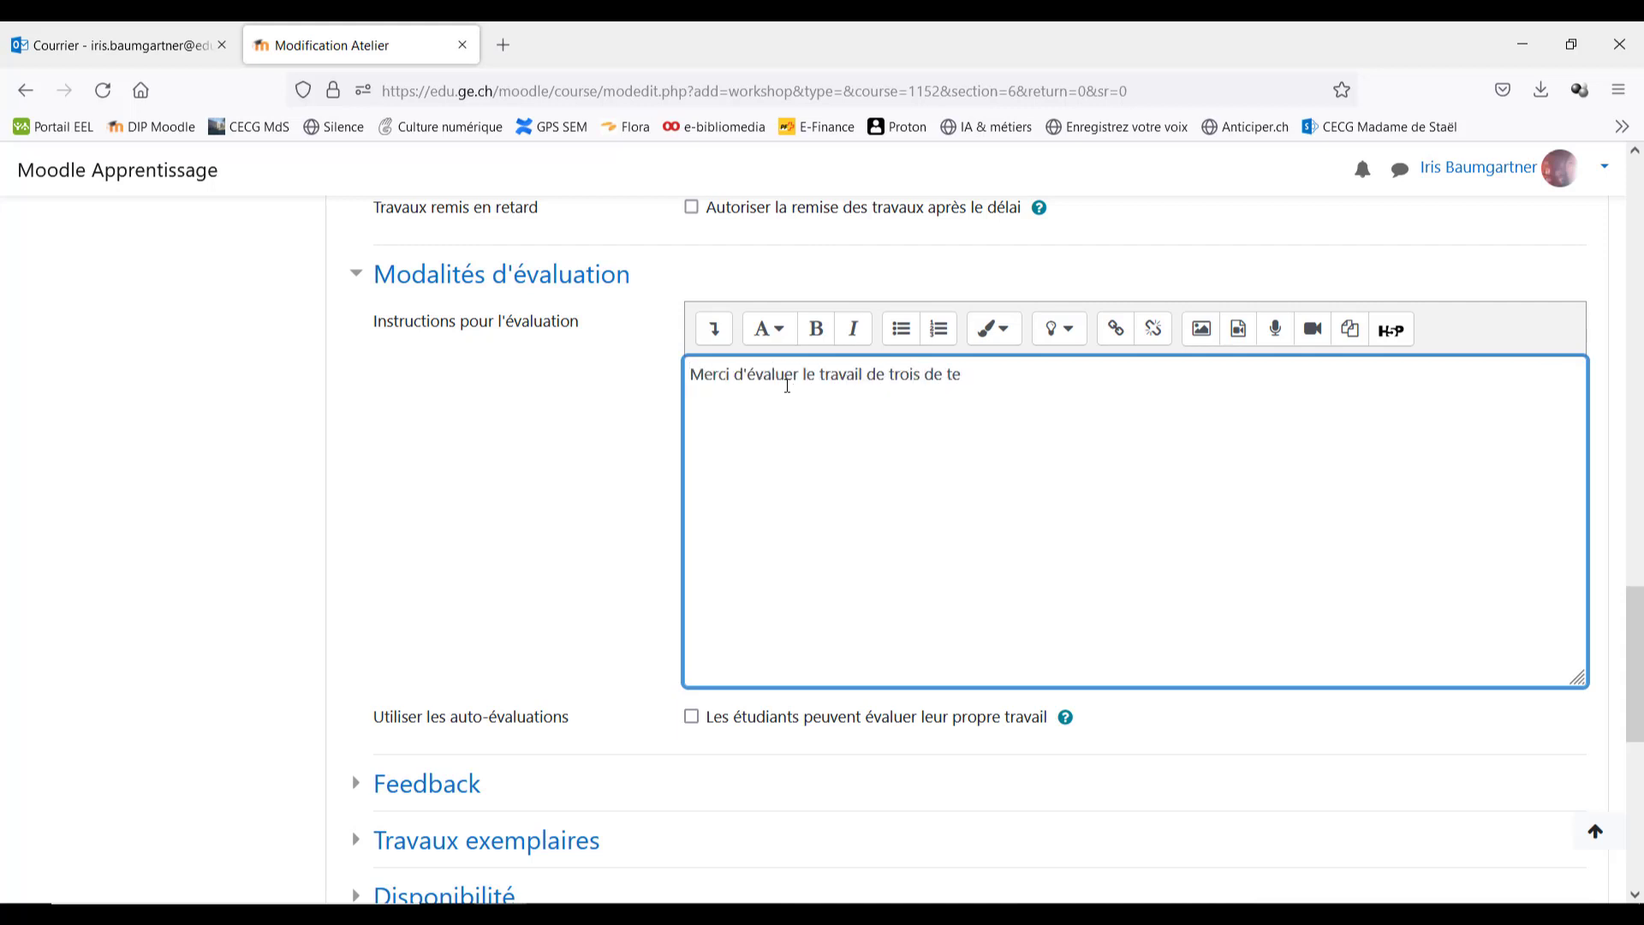
{"action": "type", "text": "s camardes. At"}
{"action": "type", "text": "tention aux critiques trop dures qui"}
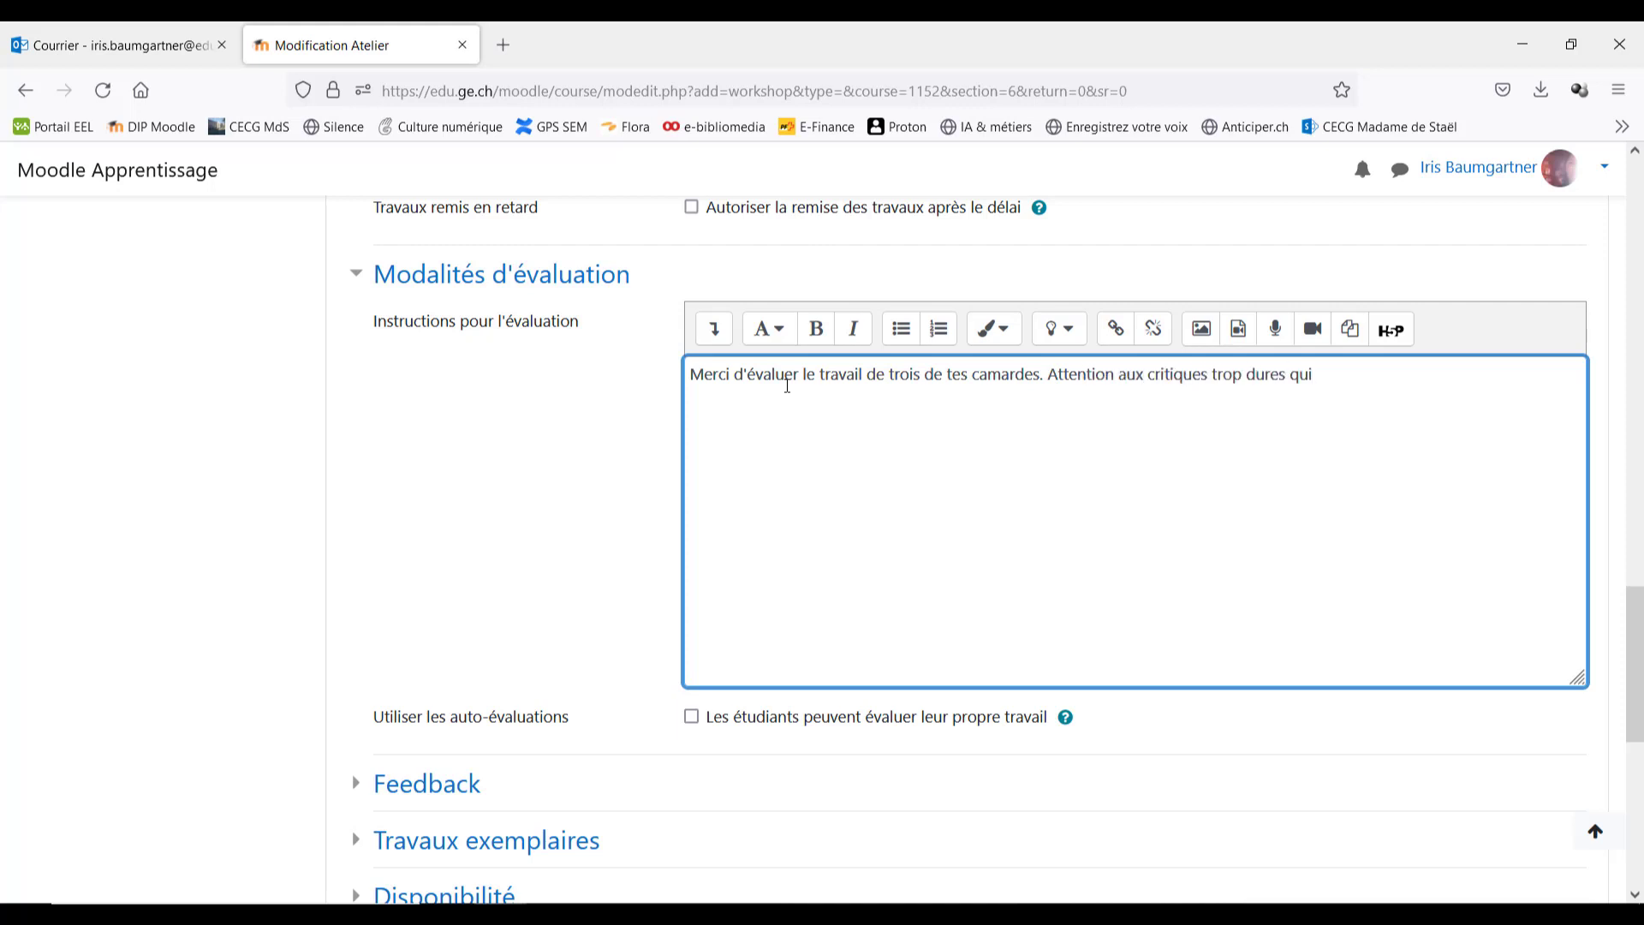
{"action": "type", "text": " pourraient les vexer!"}
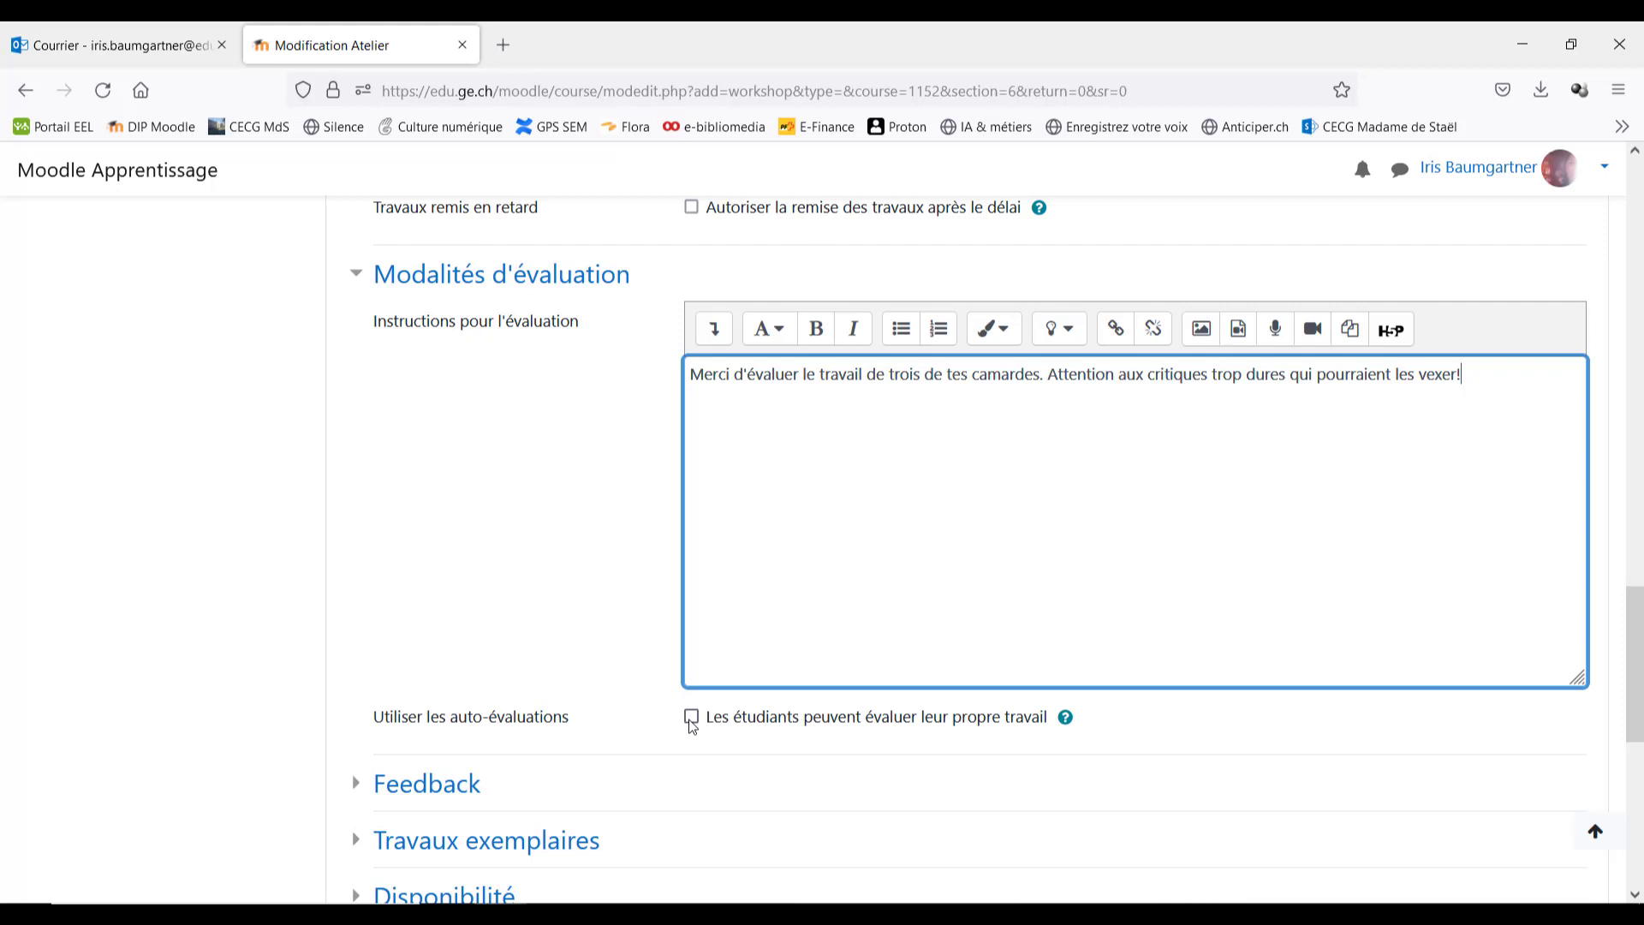
In the feedback settings, keep the overall feedback mode Activé et optionnel and enter the conclusion "Merci d'avoir participé à cet atelier!"
{"action": "scroll", "coordinate": [661, 727], "scroll_direction": "down", "scroll_amount": 4}
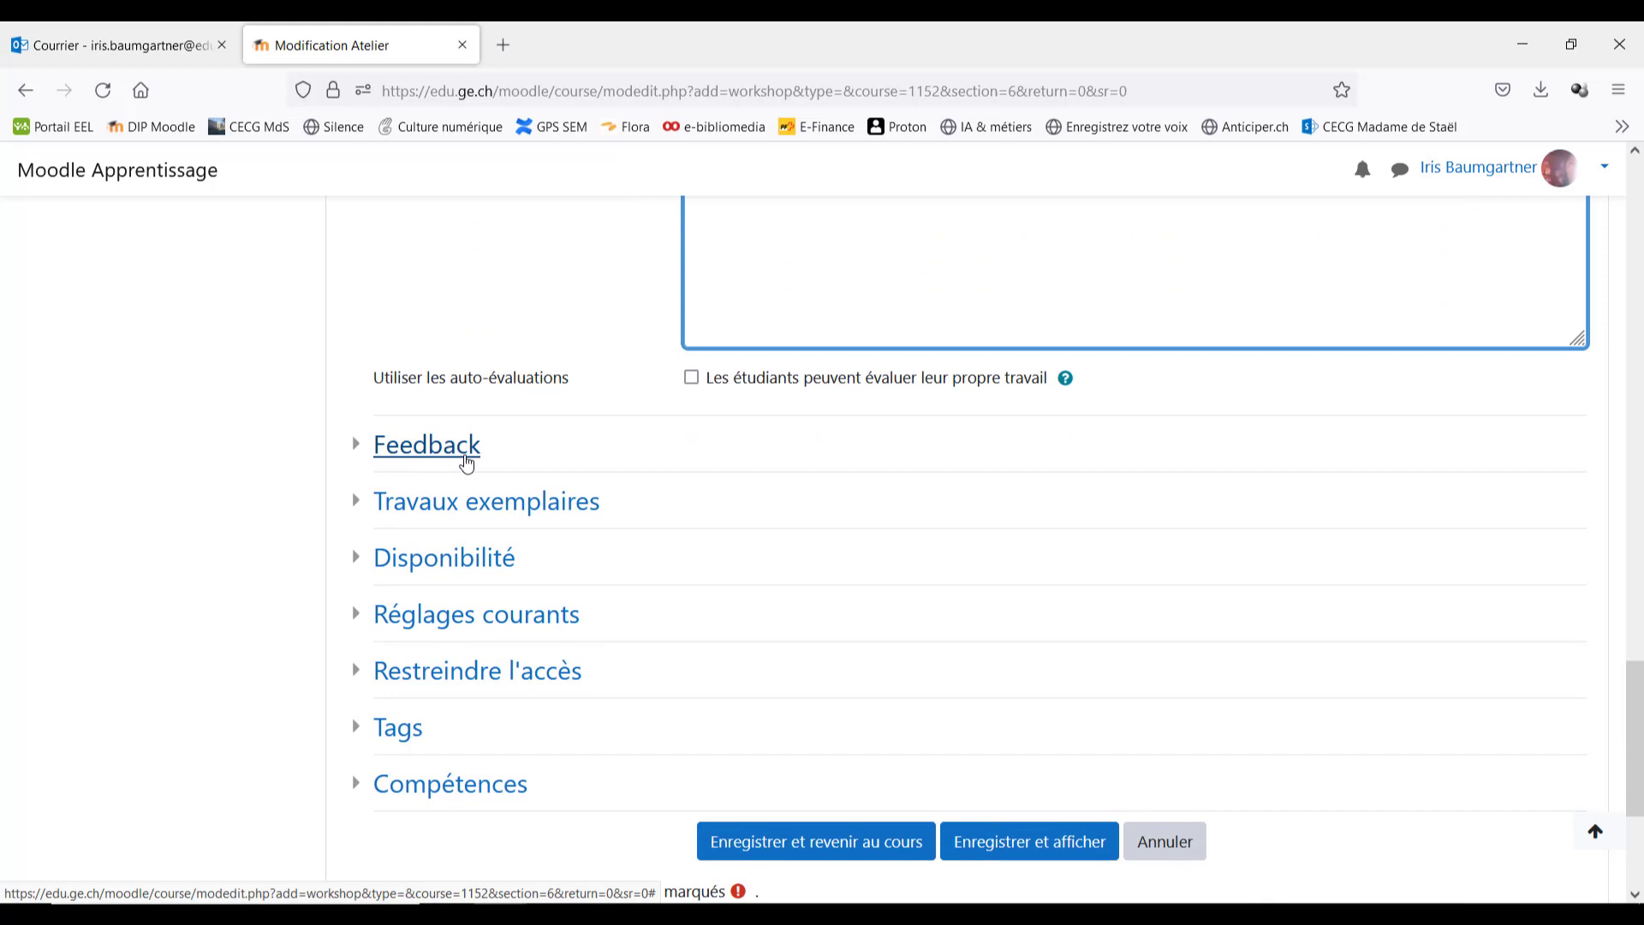
{"action": "left_click", "coordinate": [467, 464]}
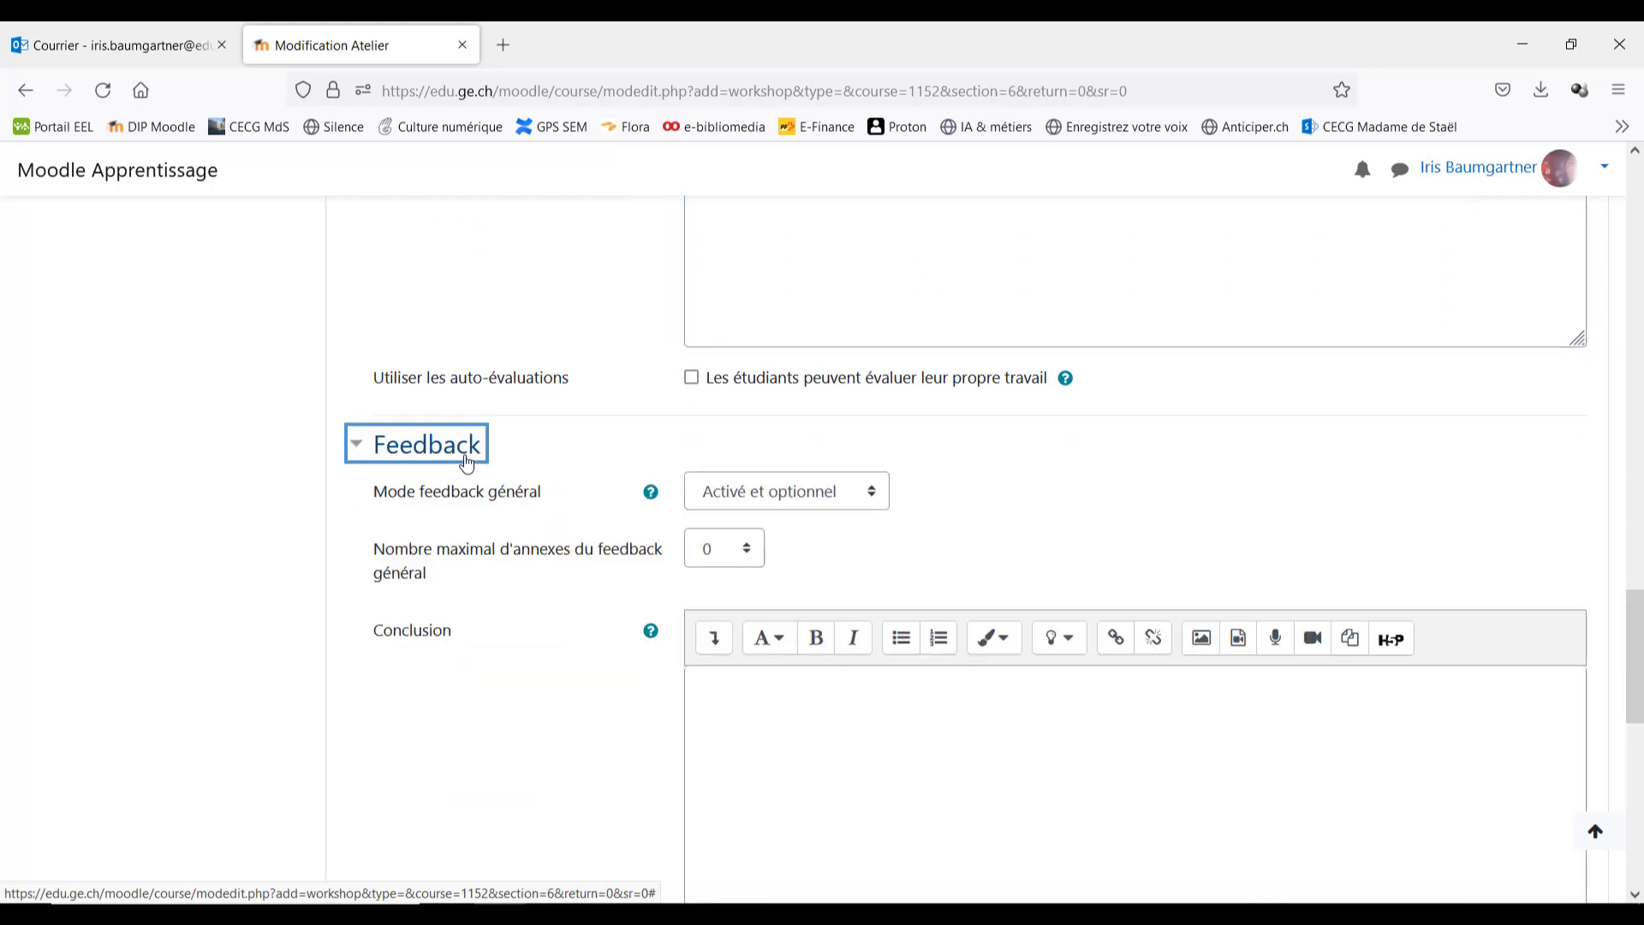
{"action": "scroll", "coordinate": [1174, 493], "scroll_direction": "down", "scroll_amount": 1}
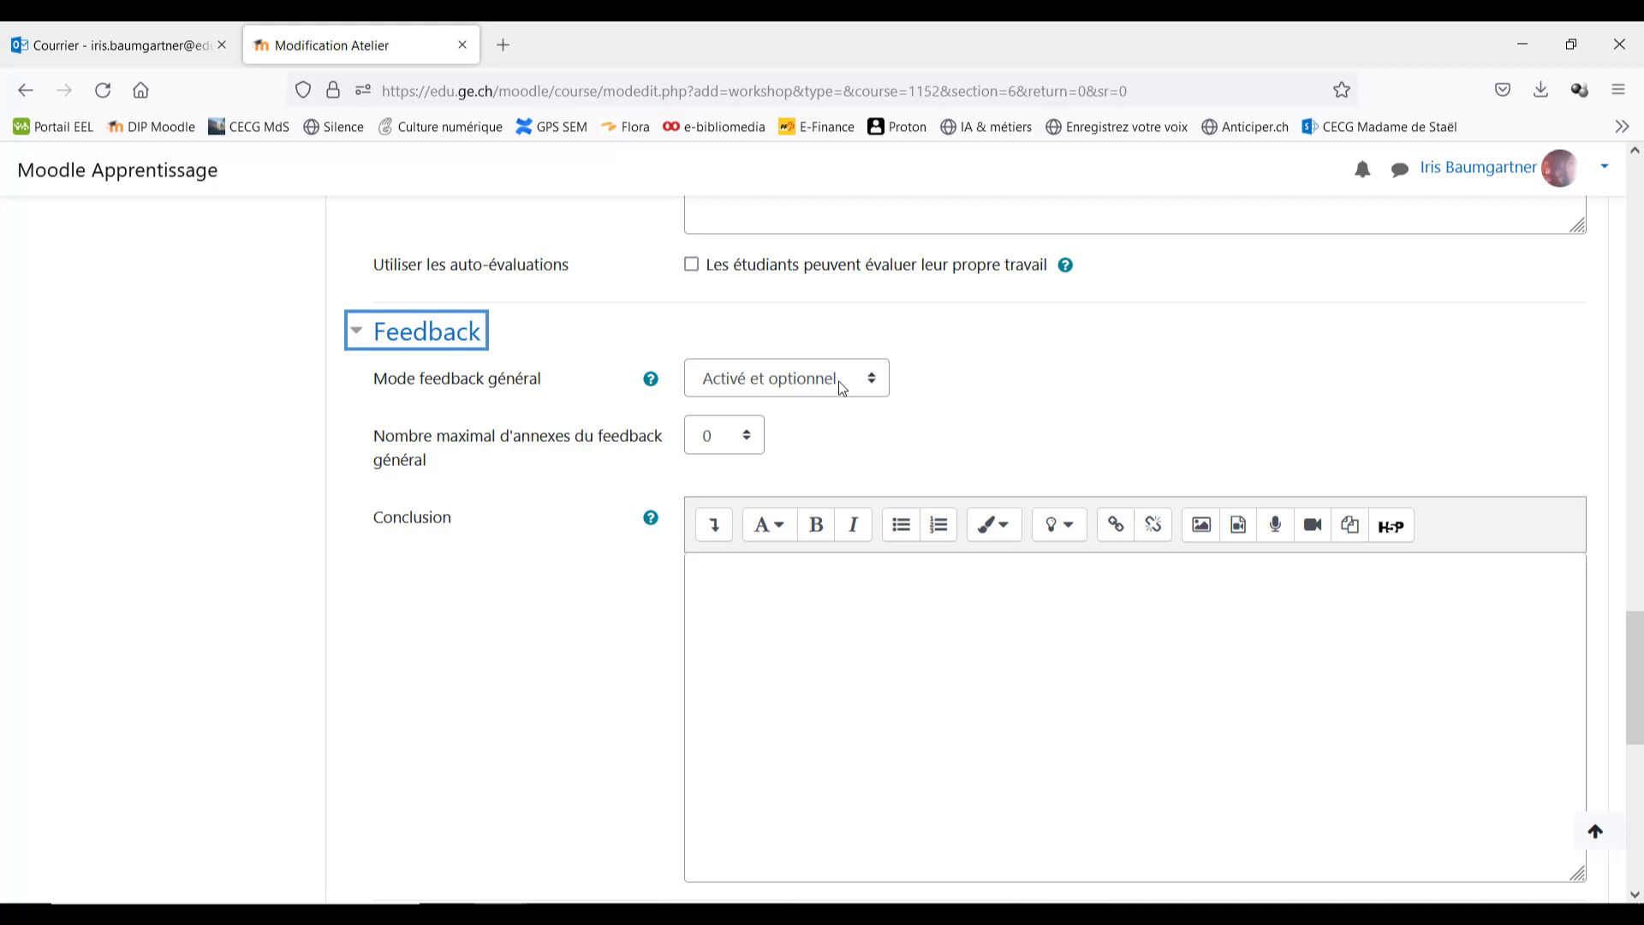
{"action": "left_click", "coordinate": [843, 388]}
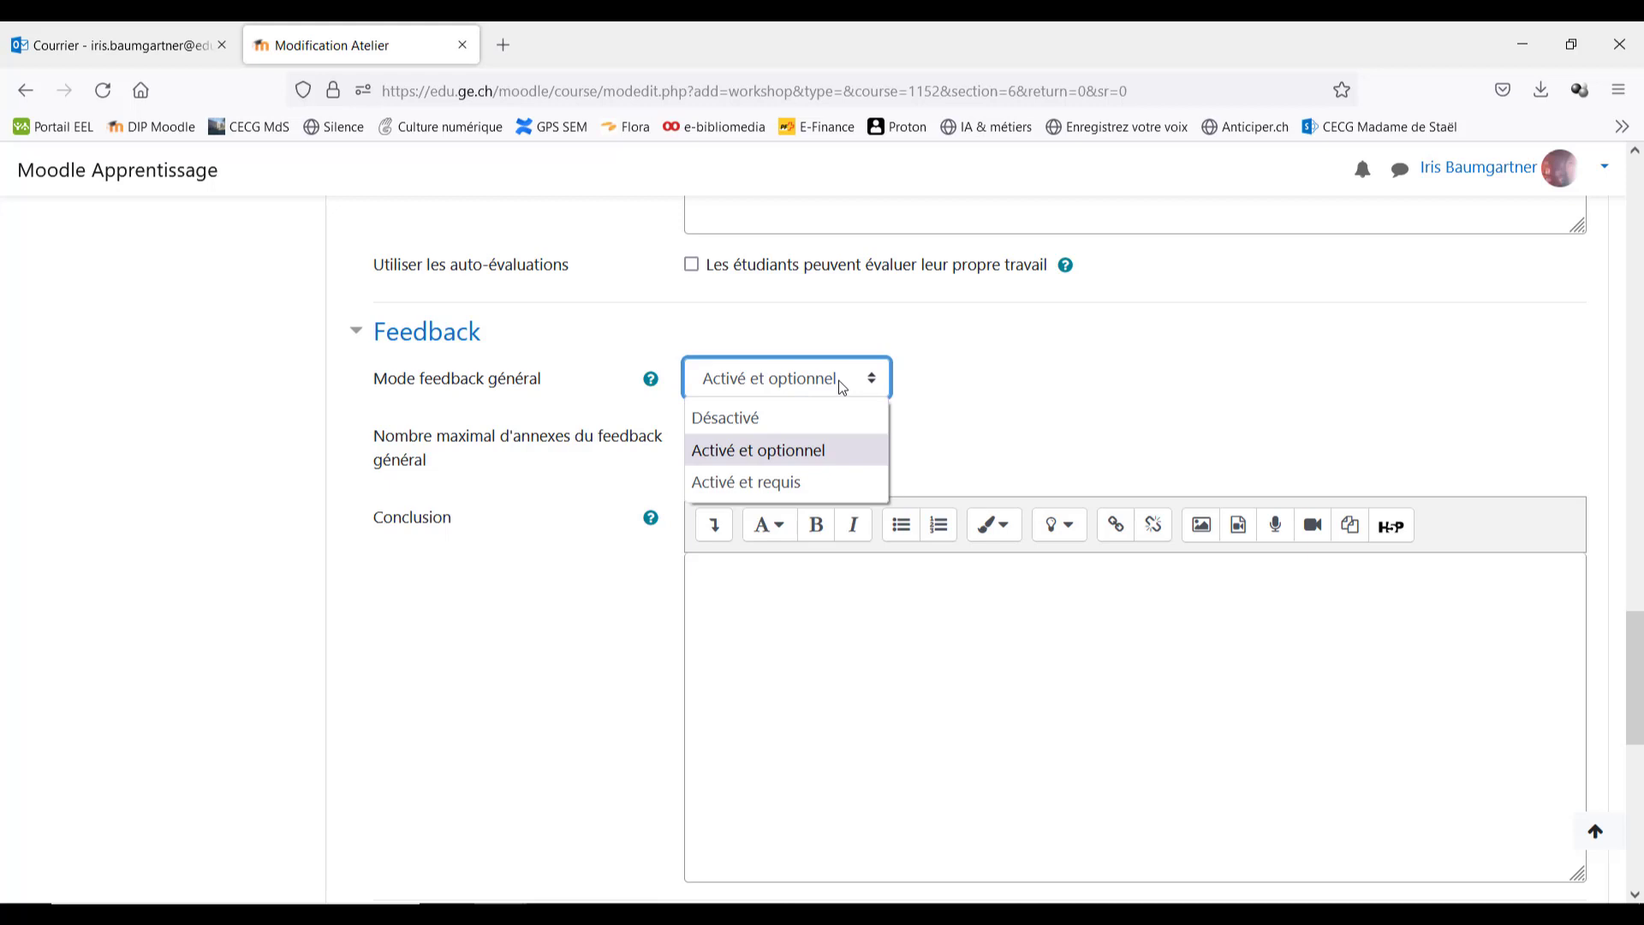
{"action": "left_click", "coordinate": [1038, 400]}
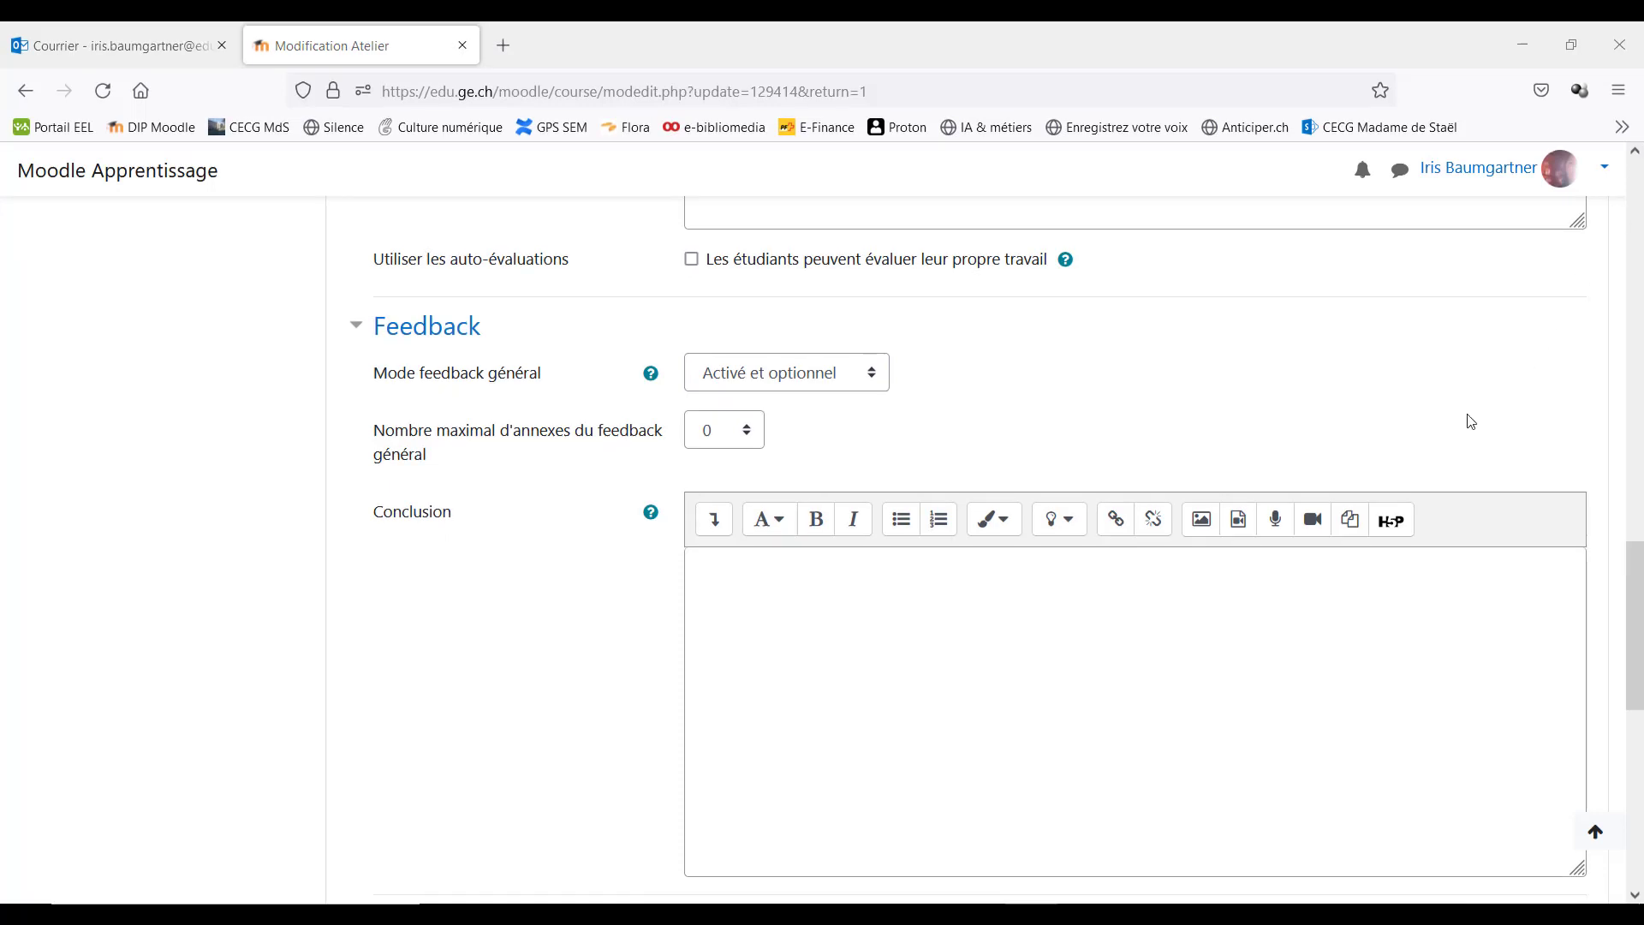
{"action": "left_click", "coordinate": [799, 587]}
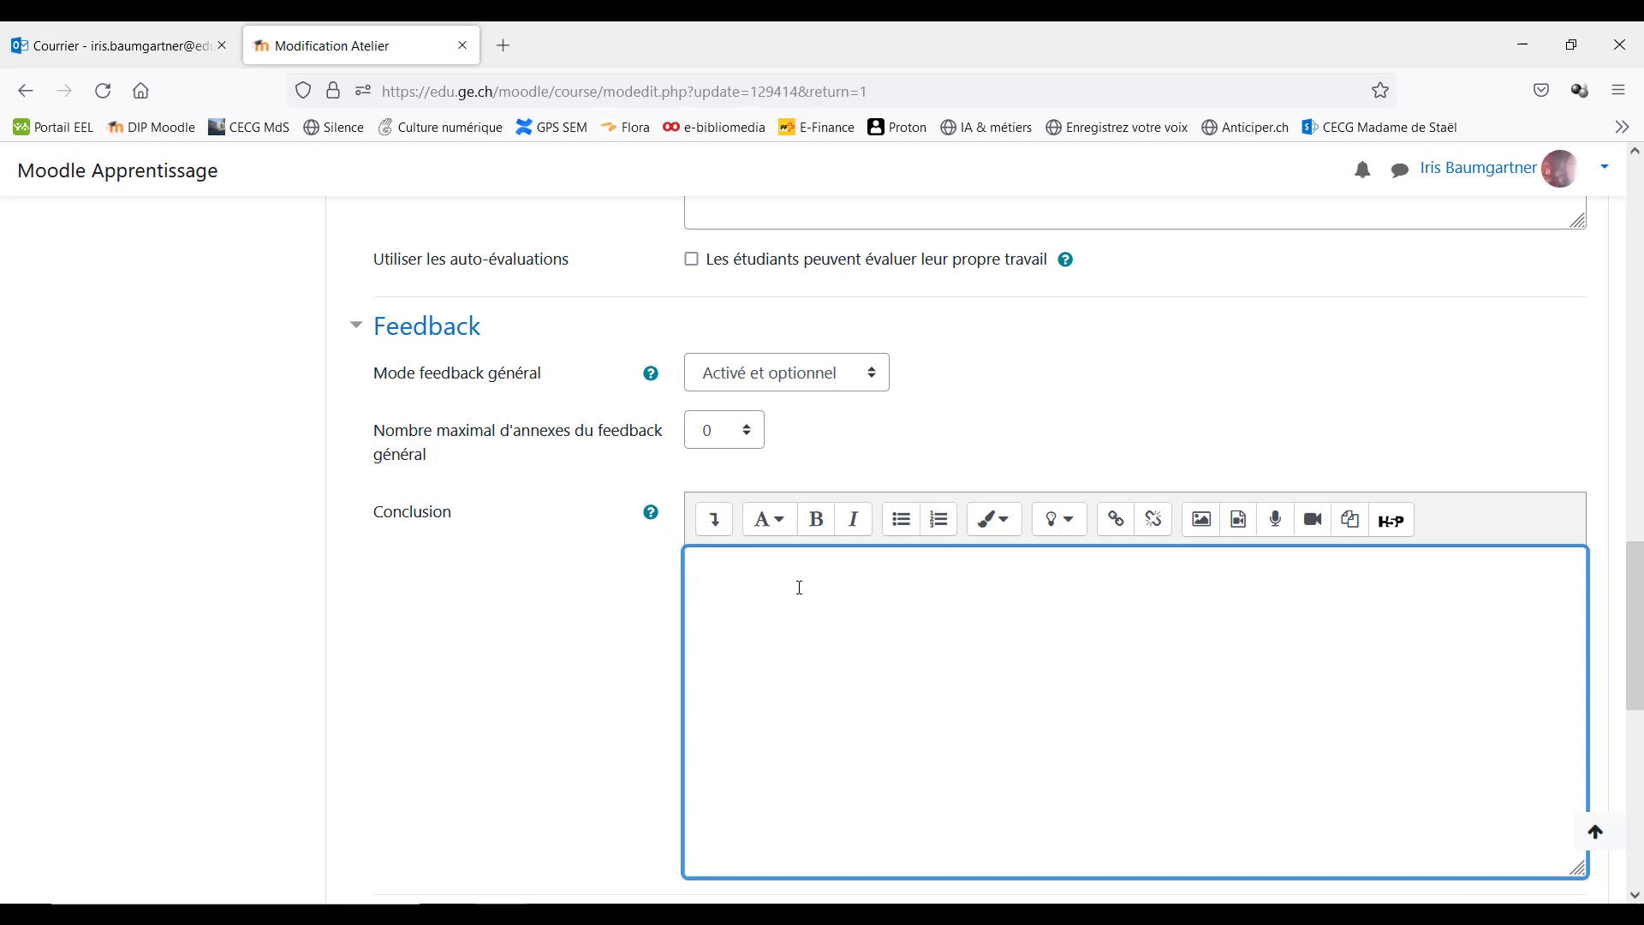
{"action": "type", "text": "Merci d'avoir participé à cet atelier!"}
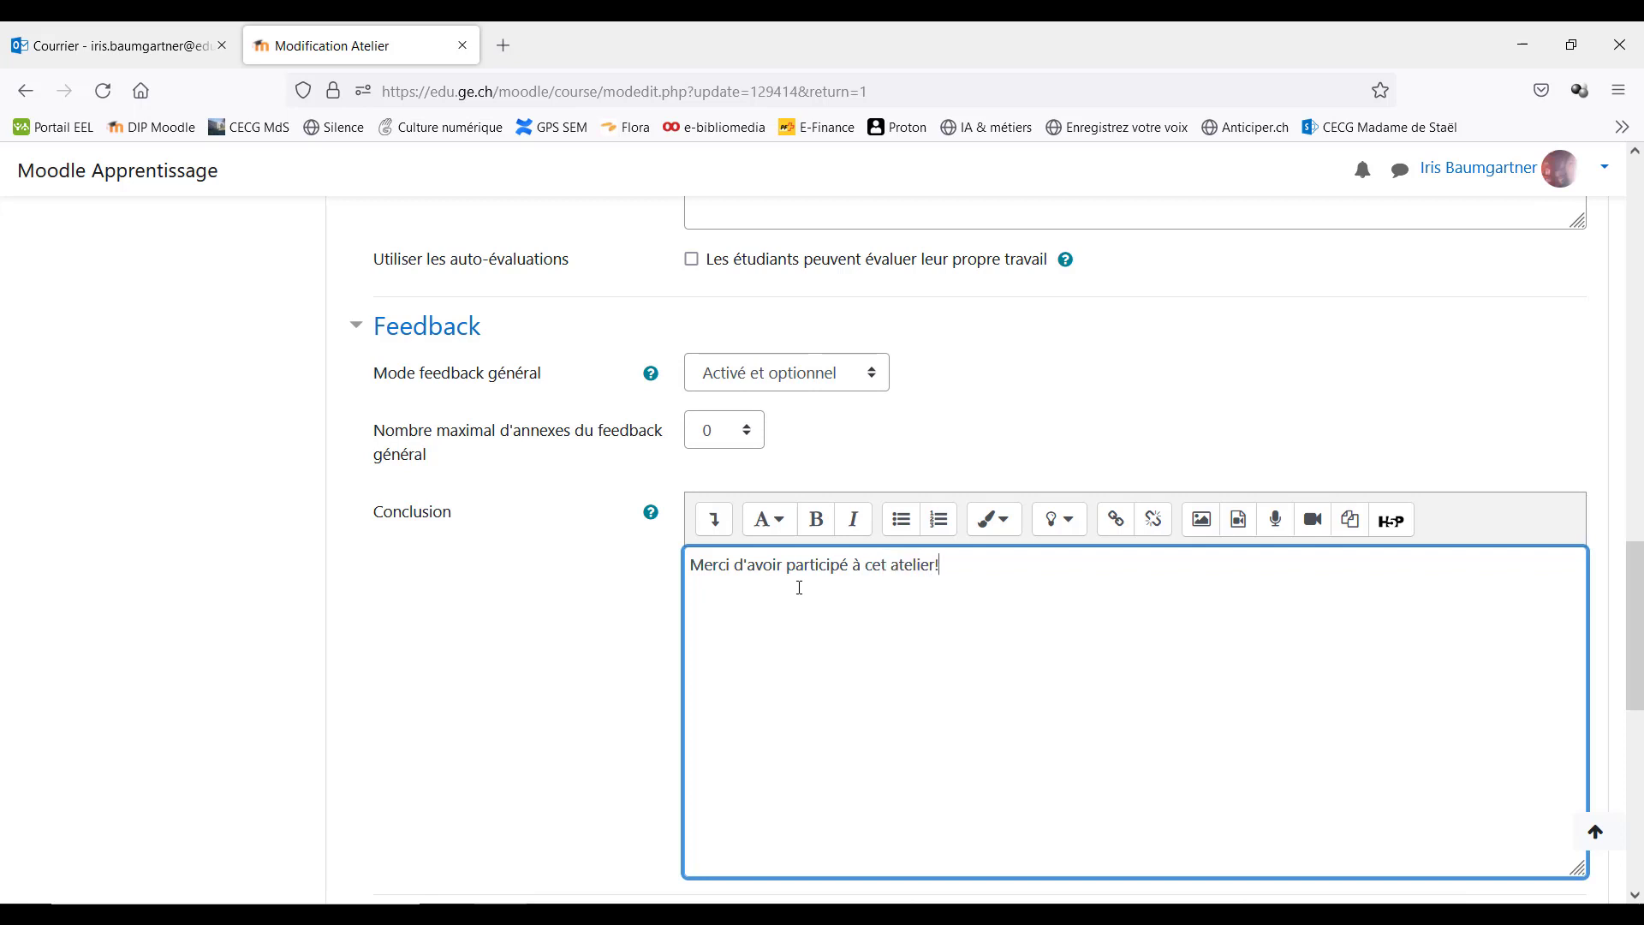
Review the Travaux exemplaires setting for providing example submissions to practise the assessment process
{"action": "scroll", "coordinate": [973, 589], "scroll_direction": "down", "scroll_amount": 3}
{"action": "scroll", "coordinate": [973, 589], "scroll_direction": "down", "scroll_amount": 2}
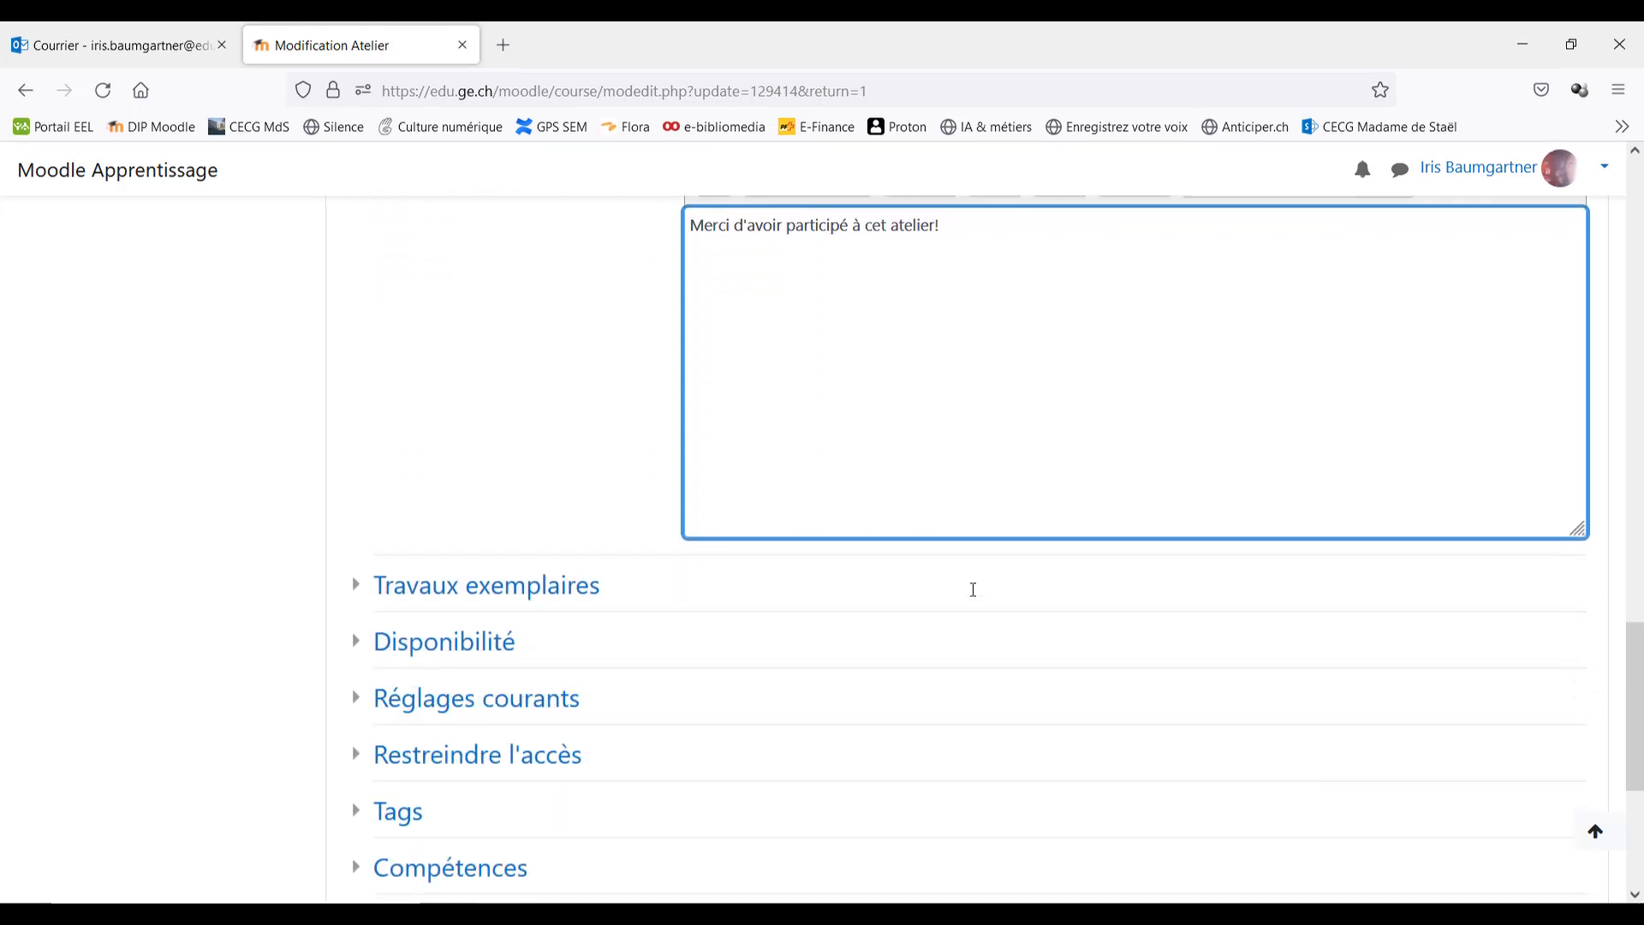
{"action": "scroll", "coordinate": [973, 593], "scroll_direction": "down", "scroll_amount": 2}
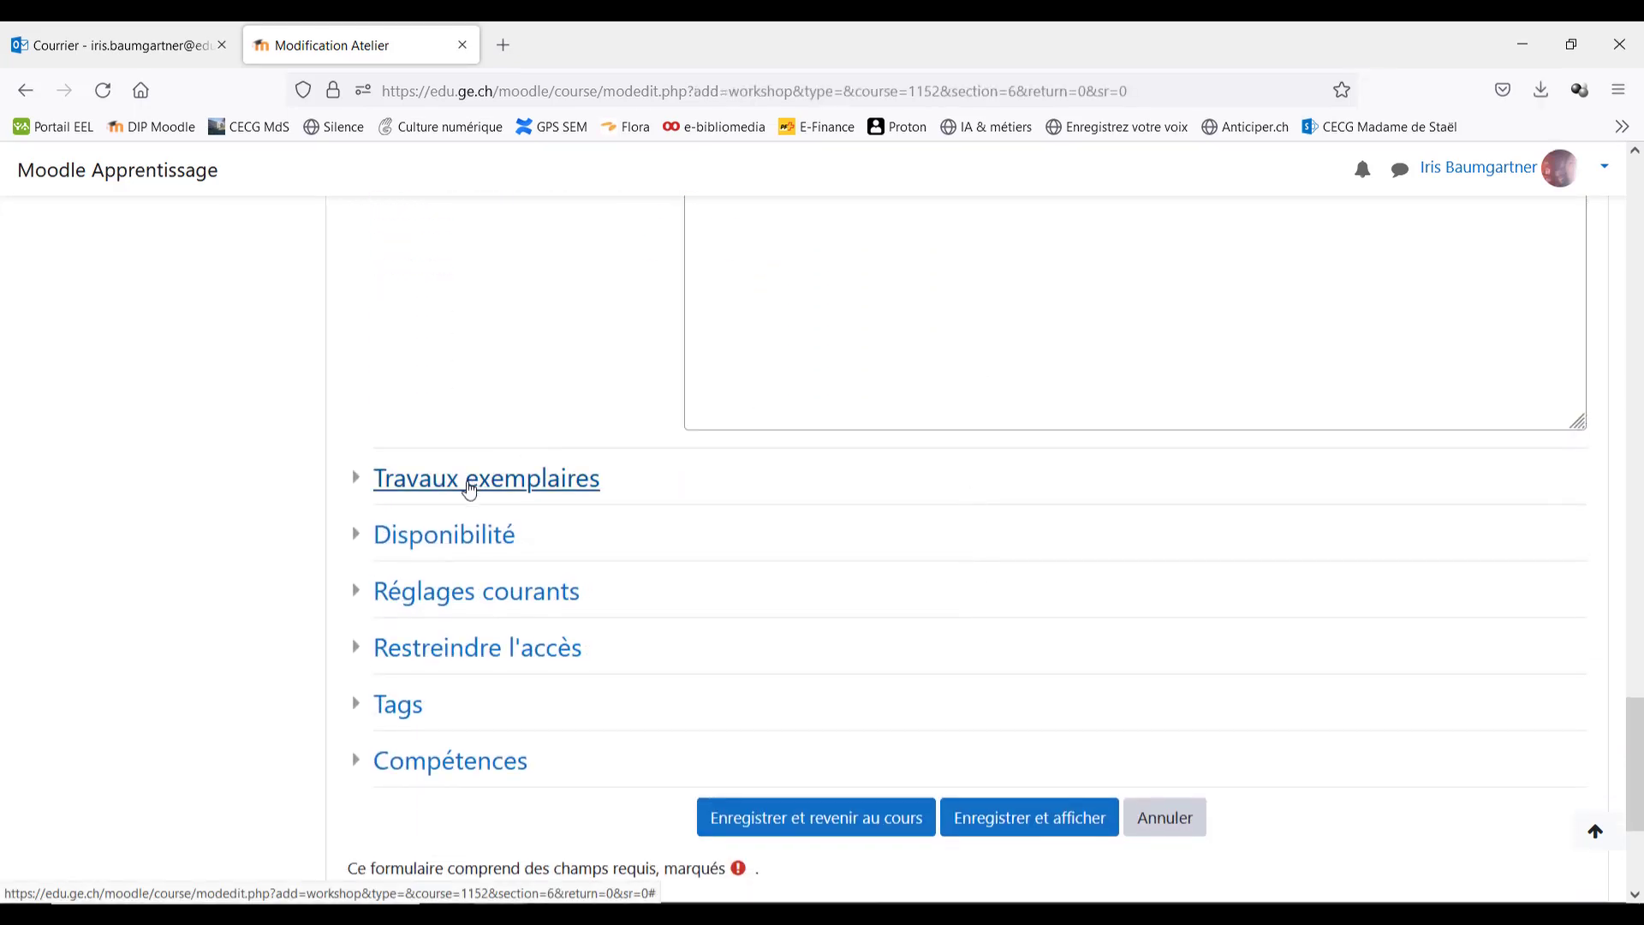
{"action": "left_click", "coordinate": [469, 489]}
{"action": "scroll", "coordinate": [675, 463], "scroll_direction": "down", "scroll_amount": 2}
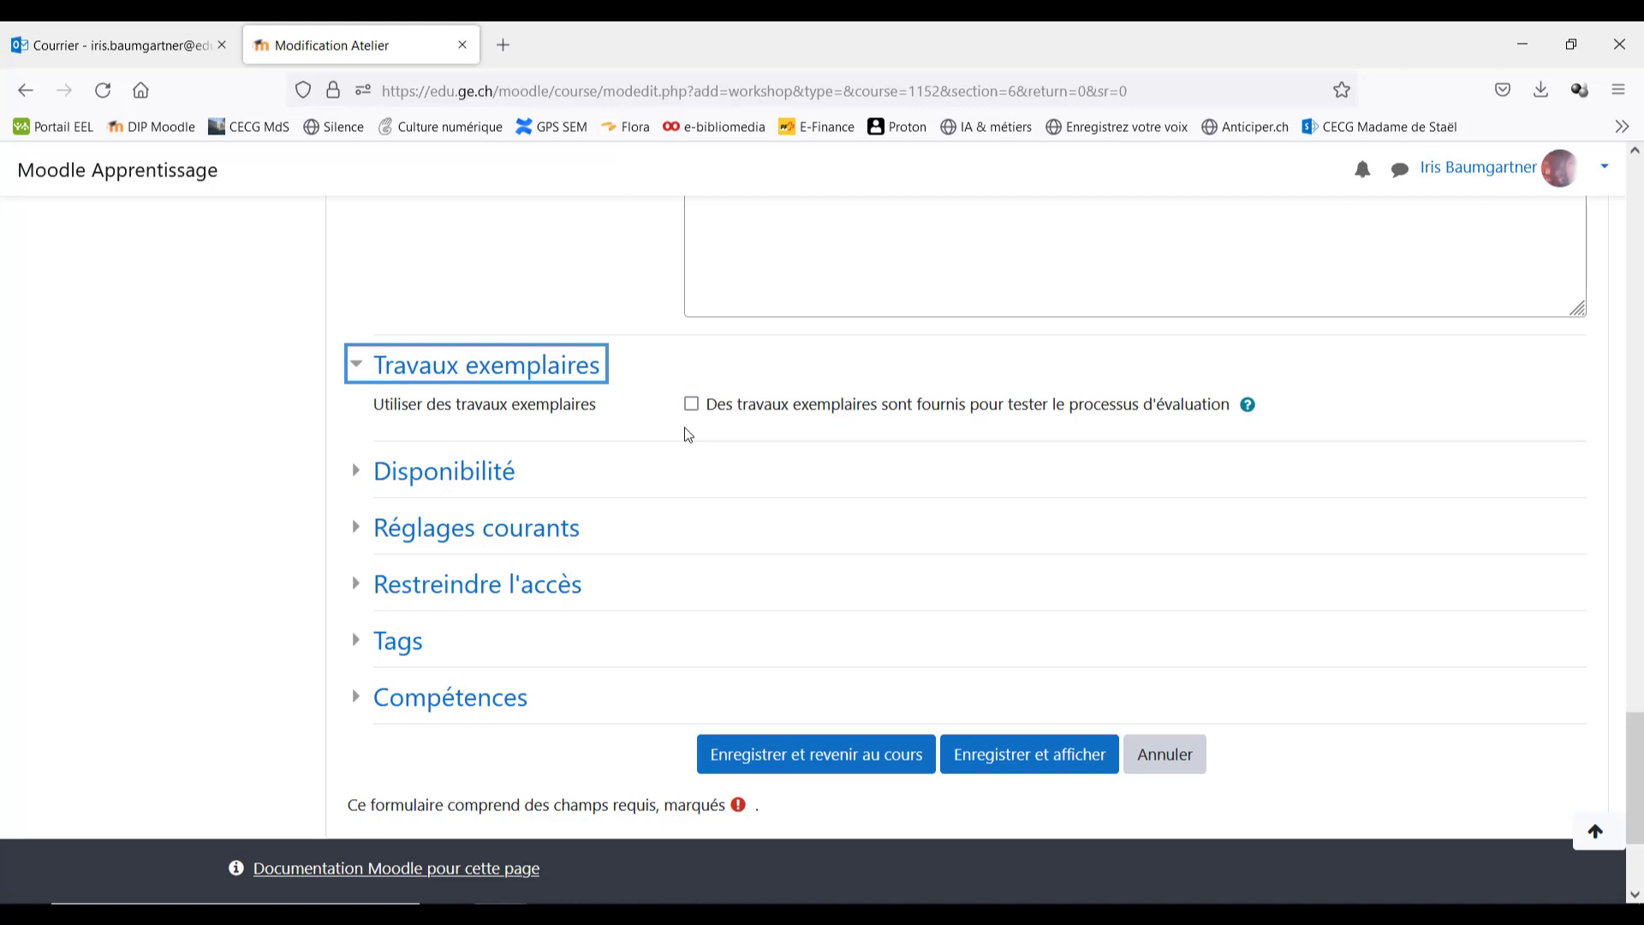
Try enabling the start and end dates for submissions in the Disponibilité settings, and disable both again
{"action": "left_click", "coordinate": [503, 470]}
{"action": "scroll", "coordinate": [957, 479], "scroll_direction": "down", "scroll_amount": 2}
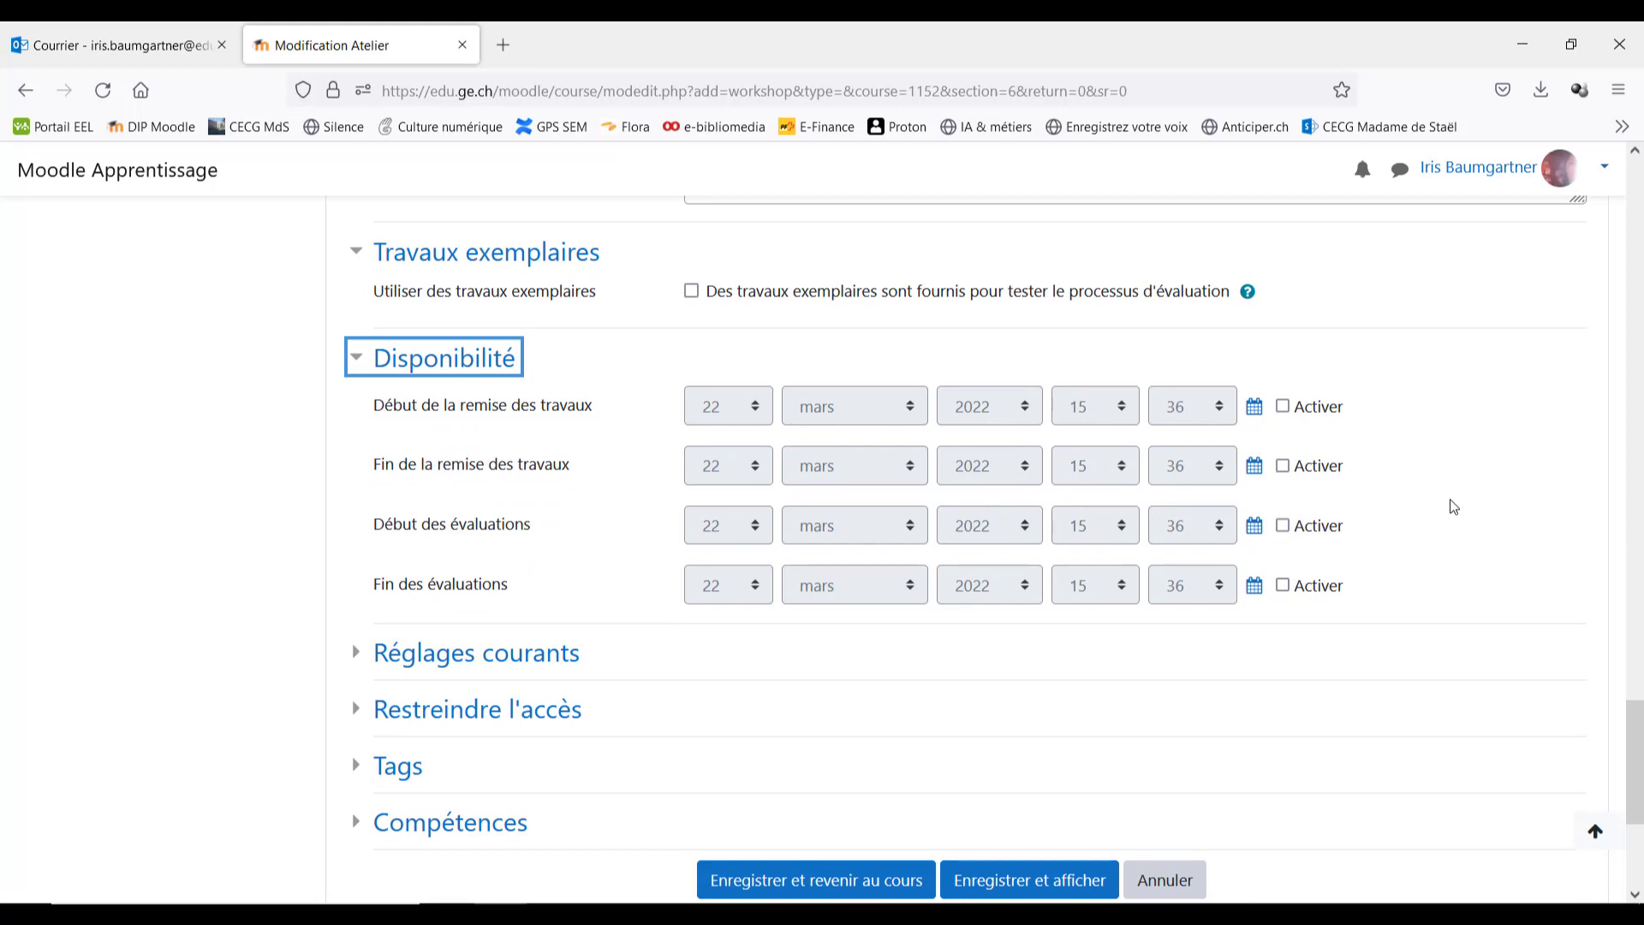
{"action": "left_click", "coordinate": [1283, 408]}
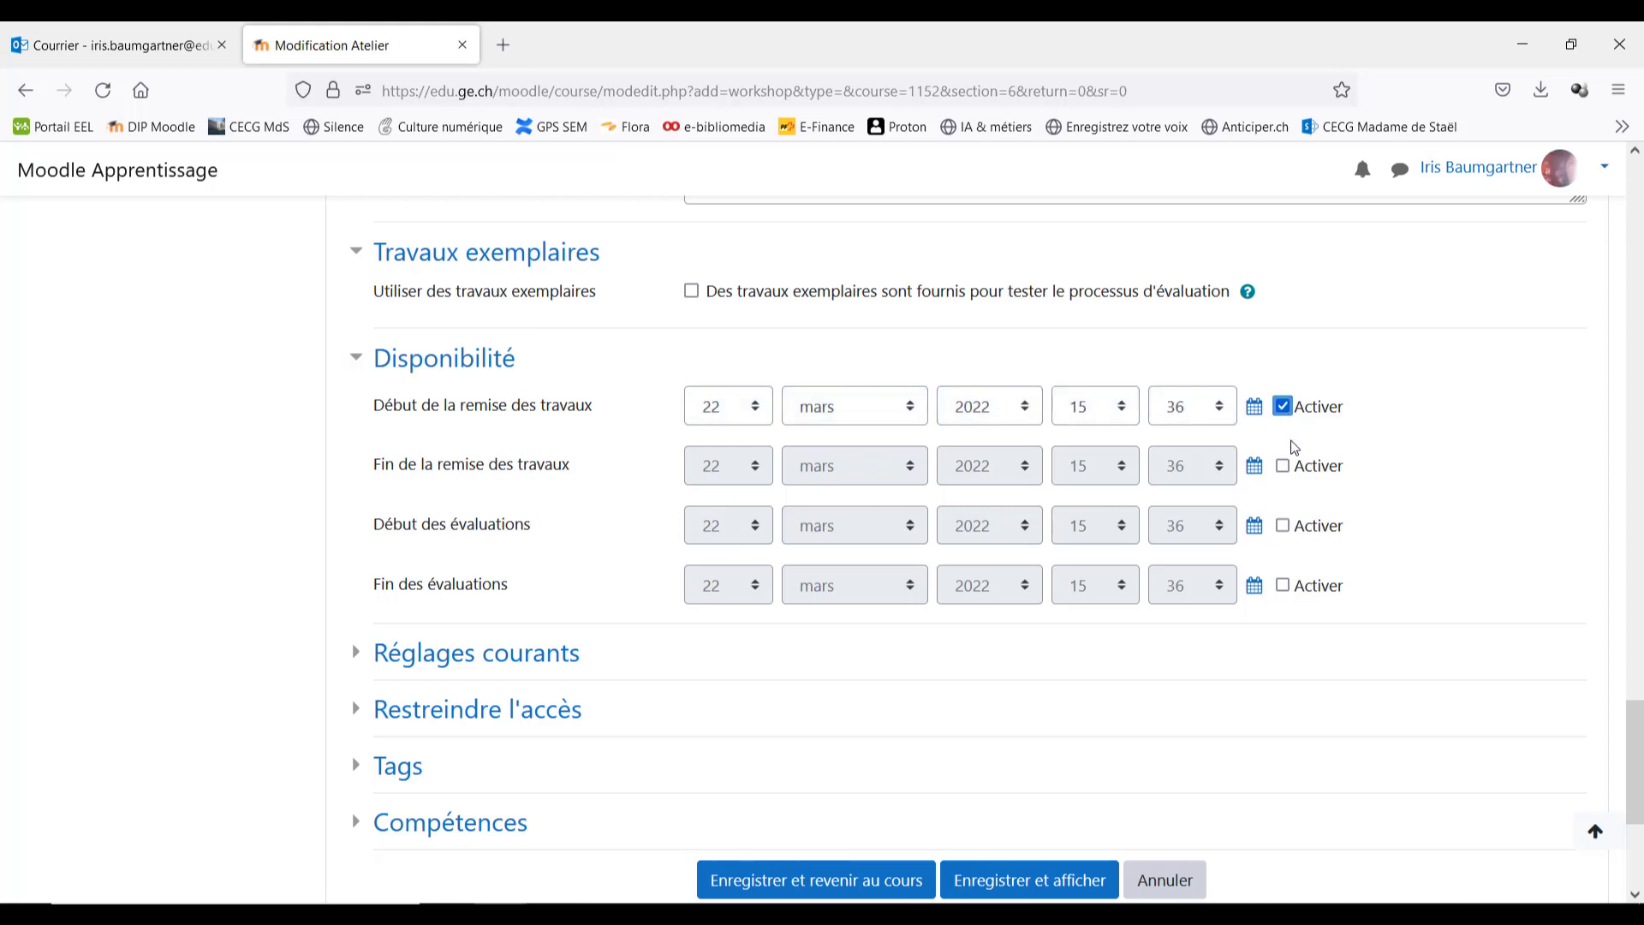
{"action": "left_click", "coordinate": [1283, 467]}
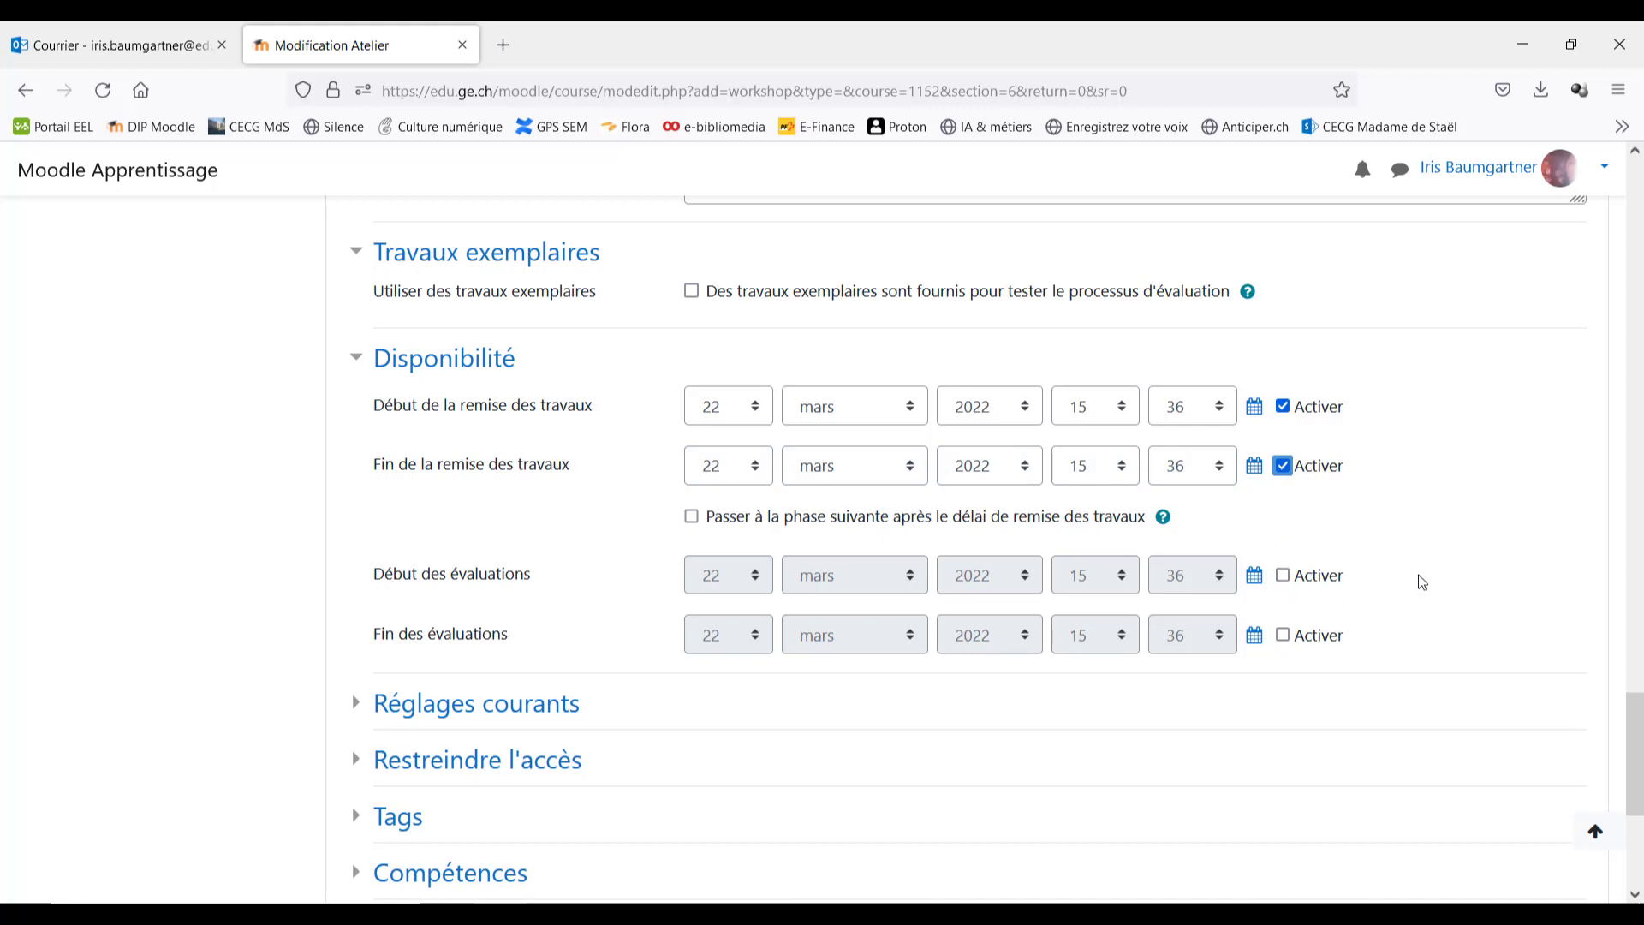
{"action": "left_click", "coordinate": [1285, 467]}
{"action": "left_click", "coordinate": [1284, 409]}
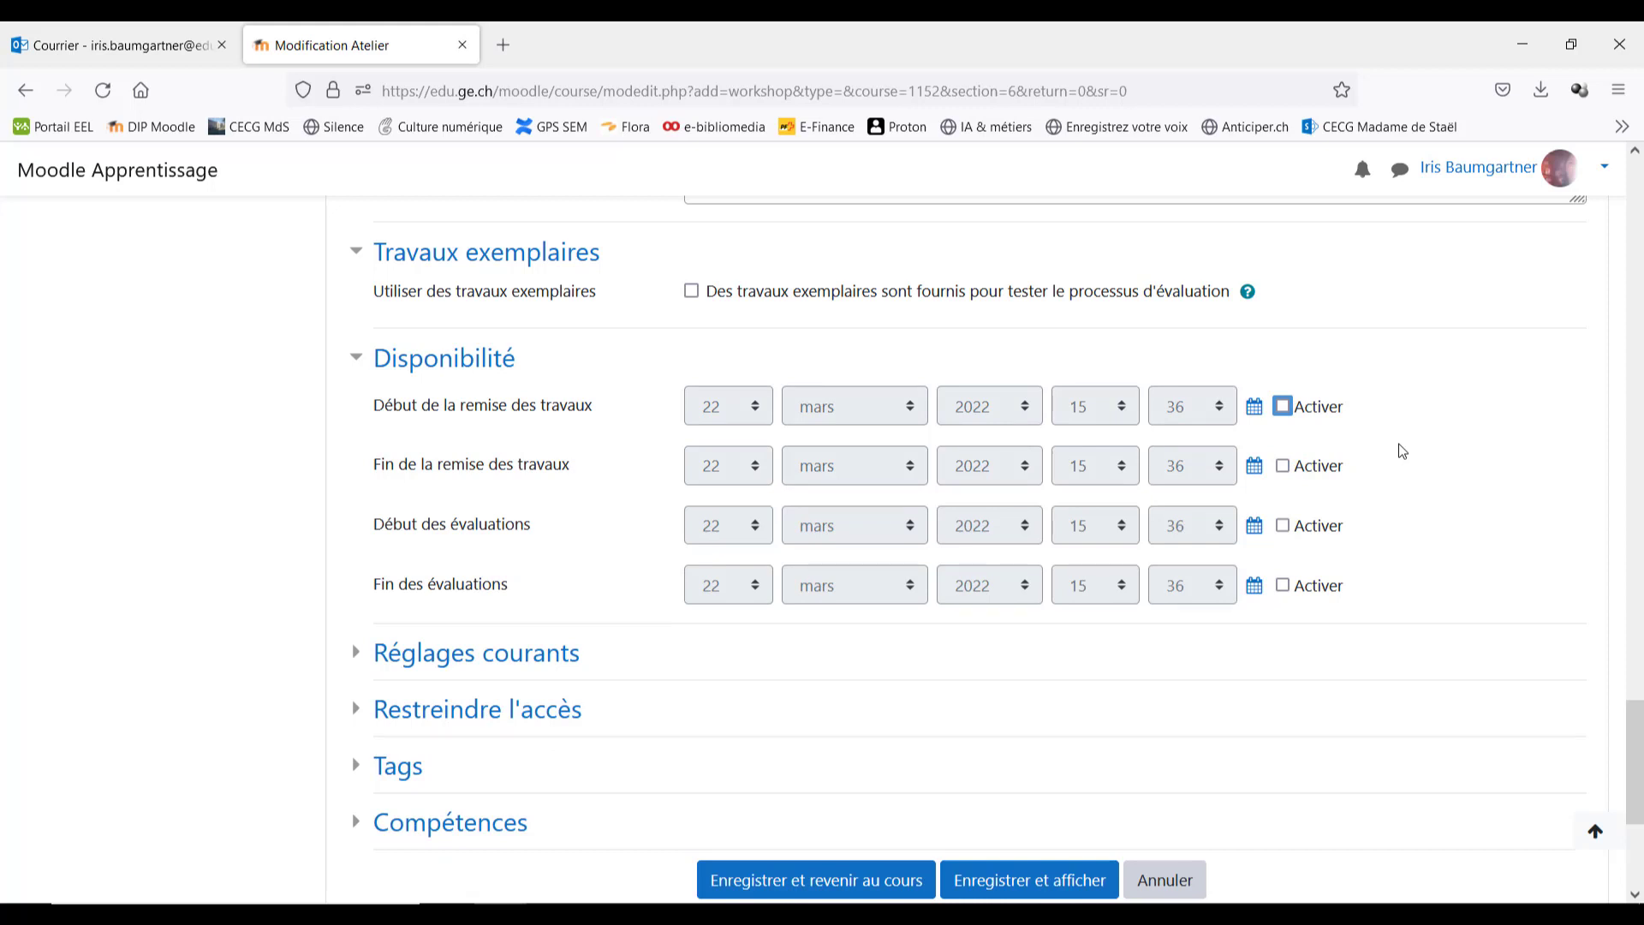
In the Réglages courants settings, set the workshop's Disponibilité to "Cacher pour les étudiants"
{"action": "scroll", "coordinate": [1401, 451], "scroll_direction": "down", "scroll_amount": 3}
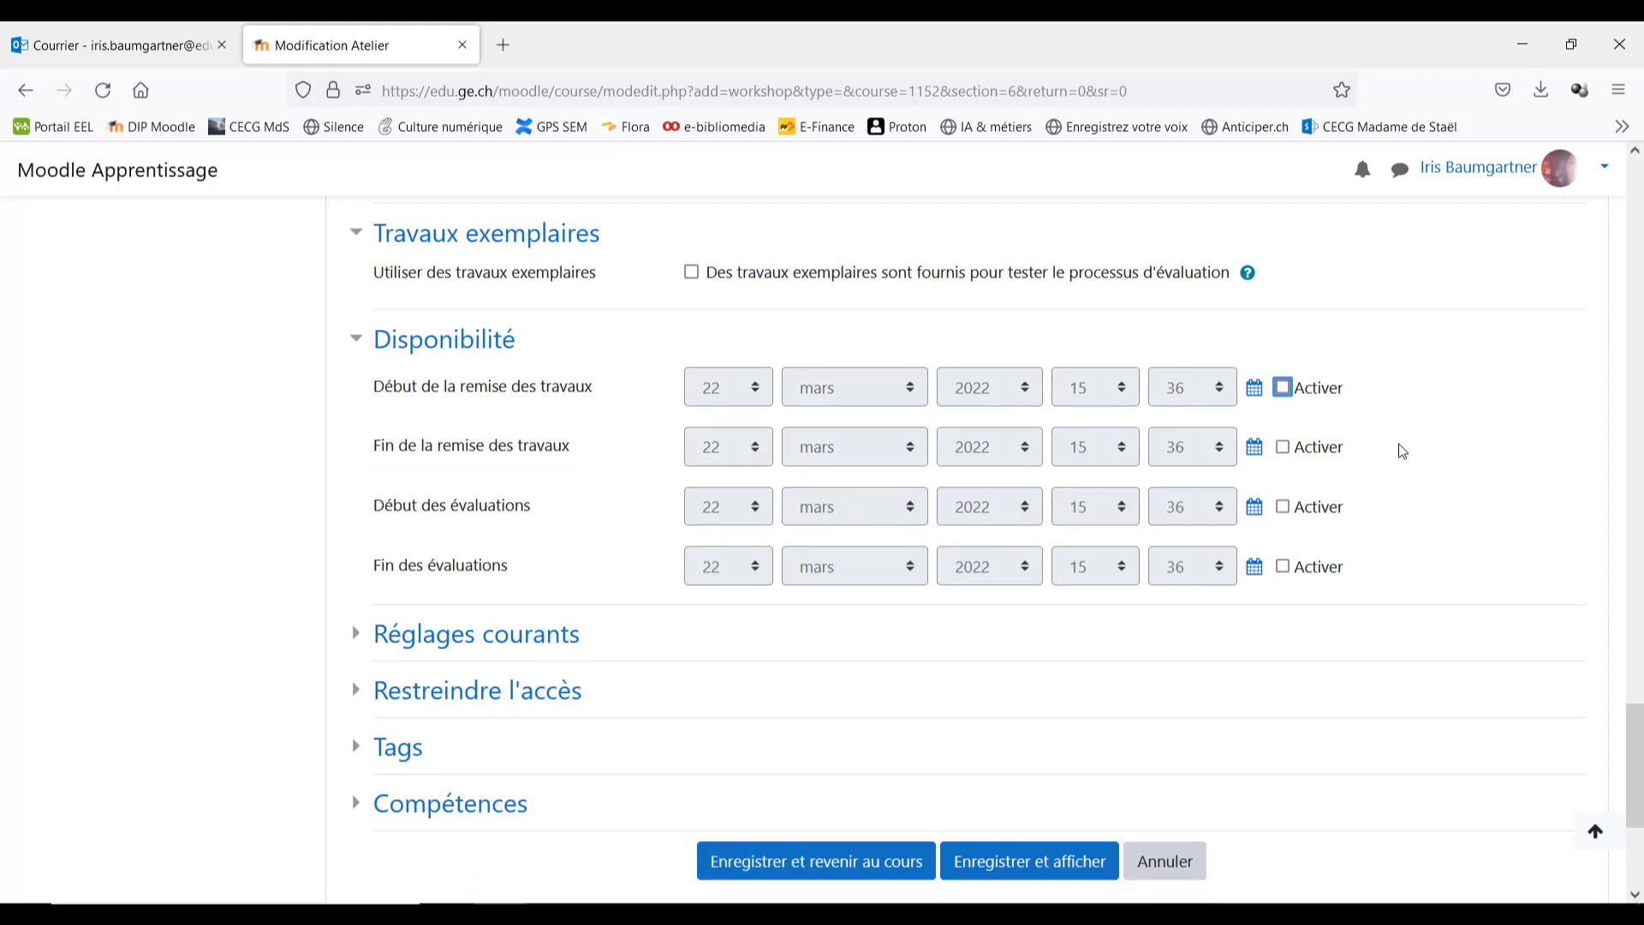
{"action": "left_click", "coordinate": [568, 434]}
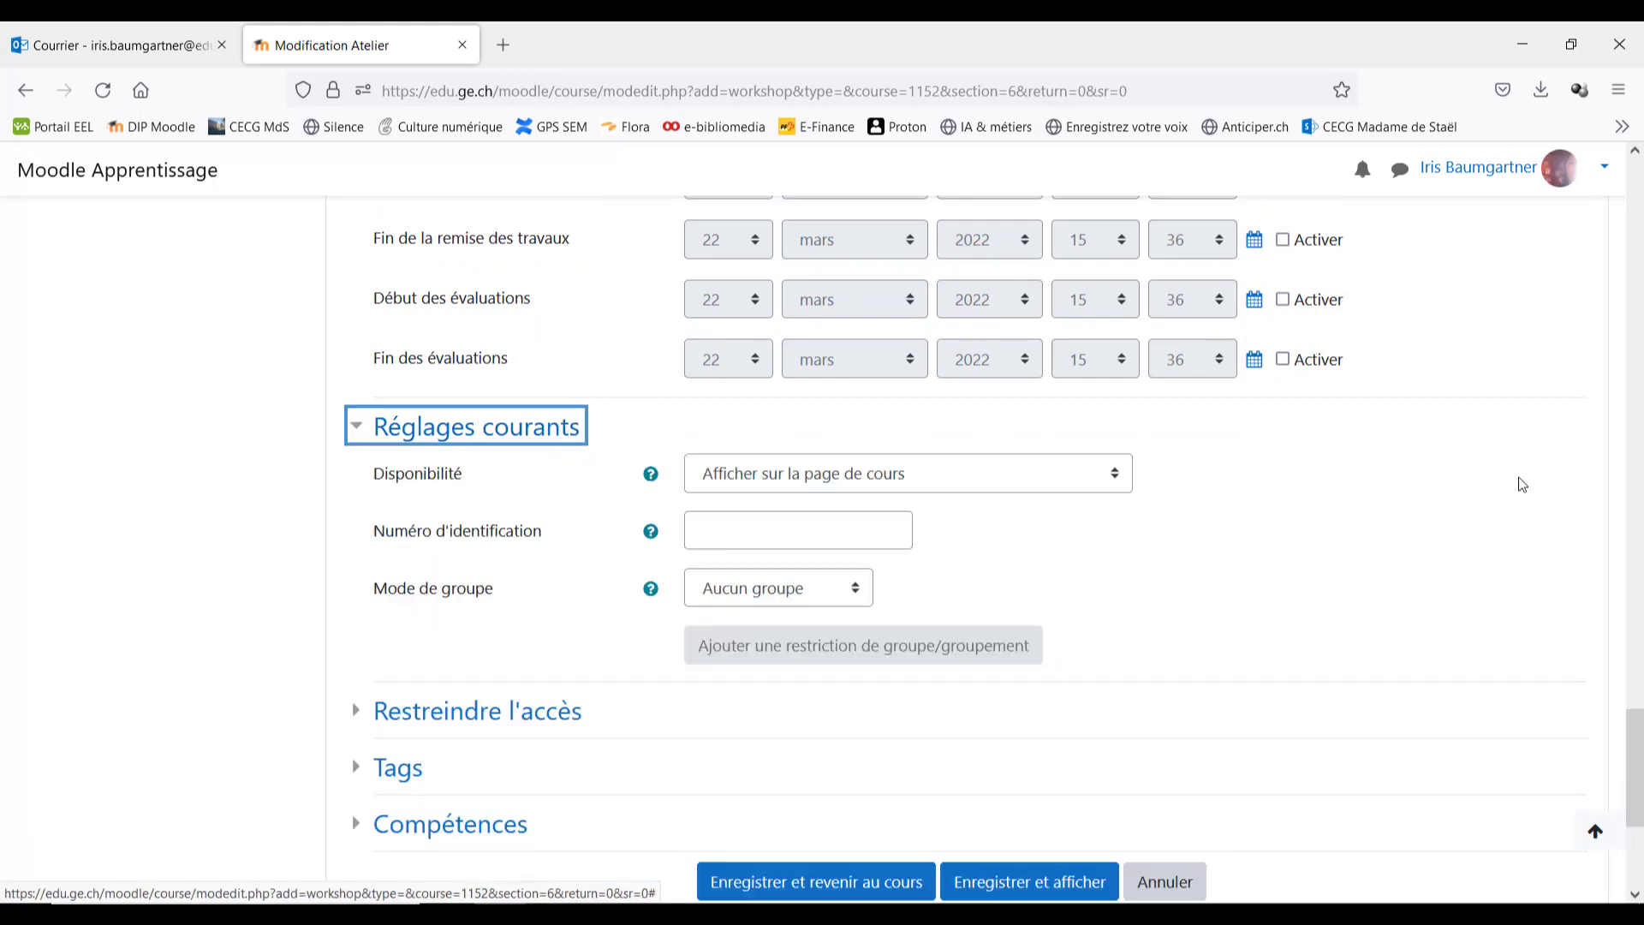
{"action": "scroll", "coordinate": [1518, 468], "scroll_direction": "down", "scroll_amount": 2}
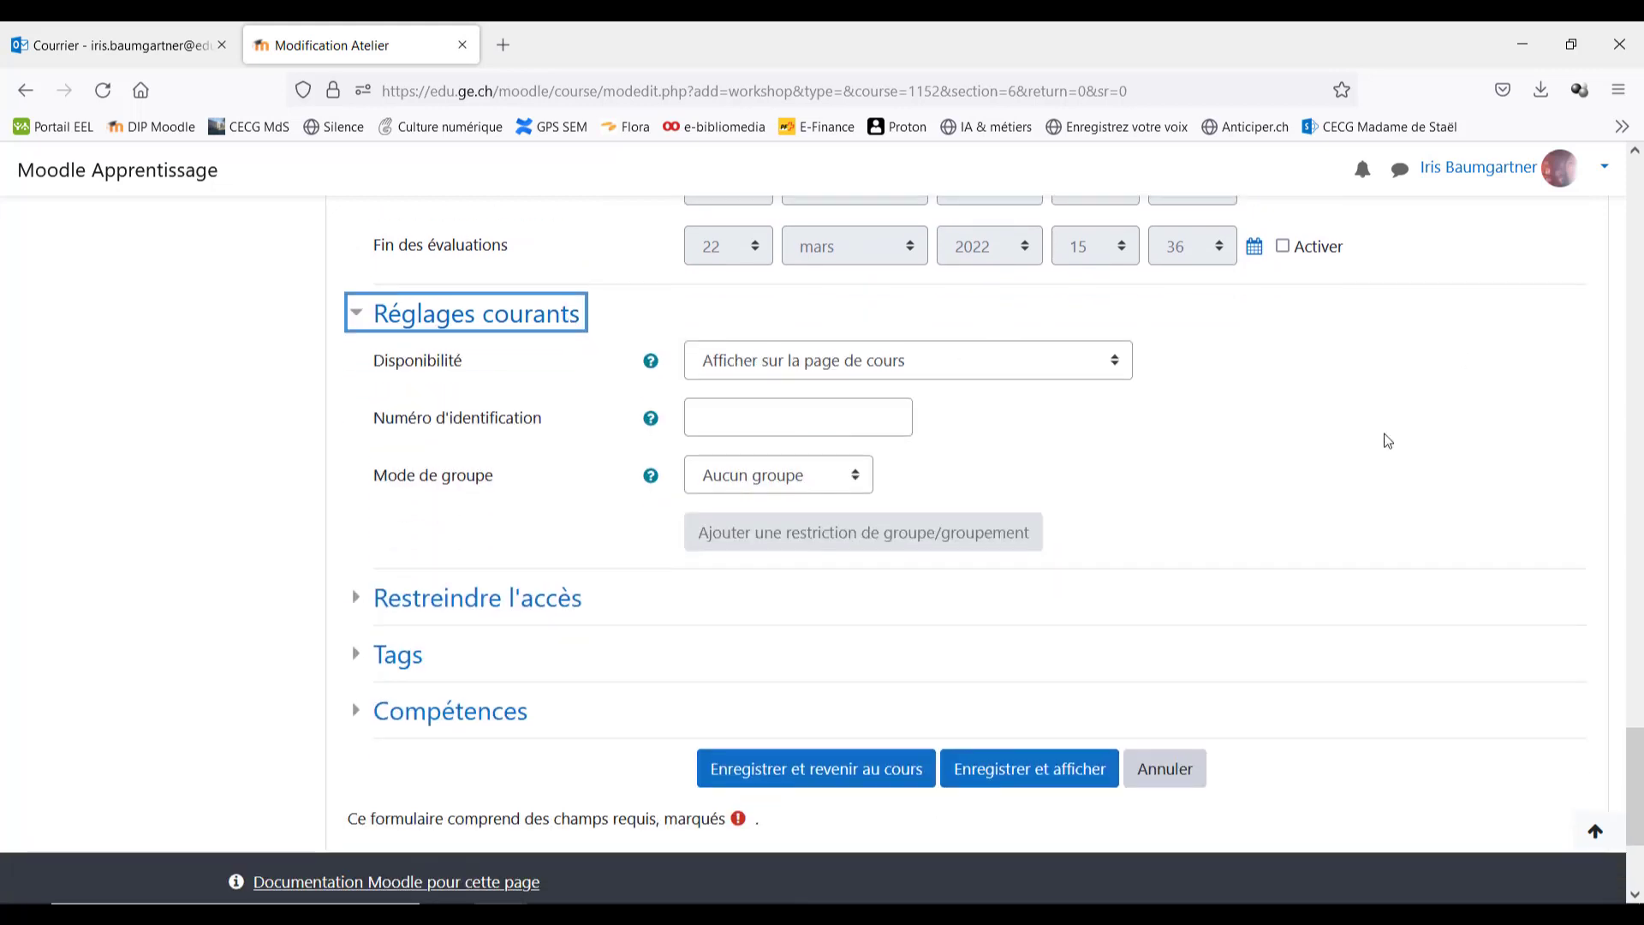
{"action": "left_click", "coordinate": [1025, 363]}
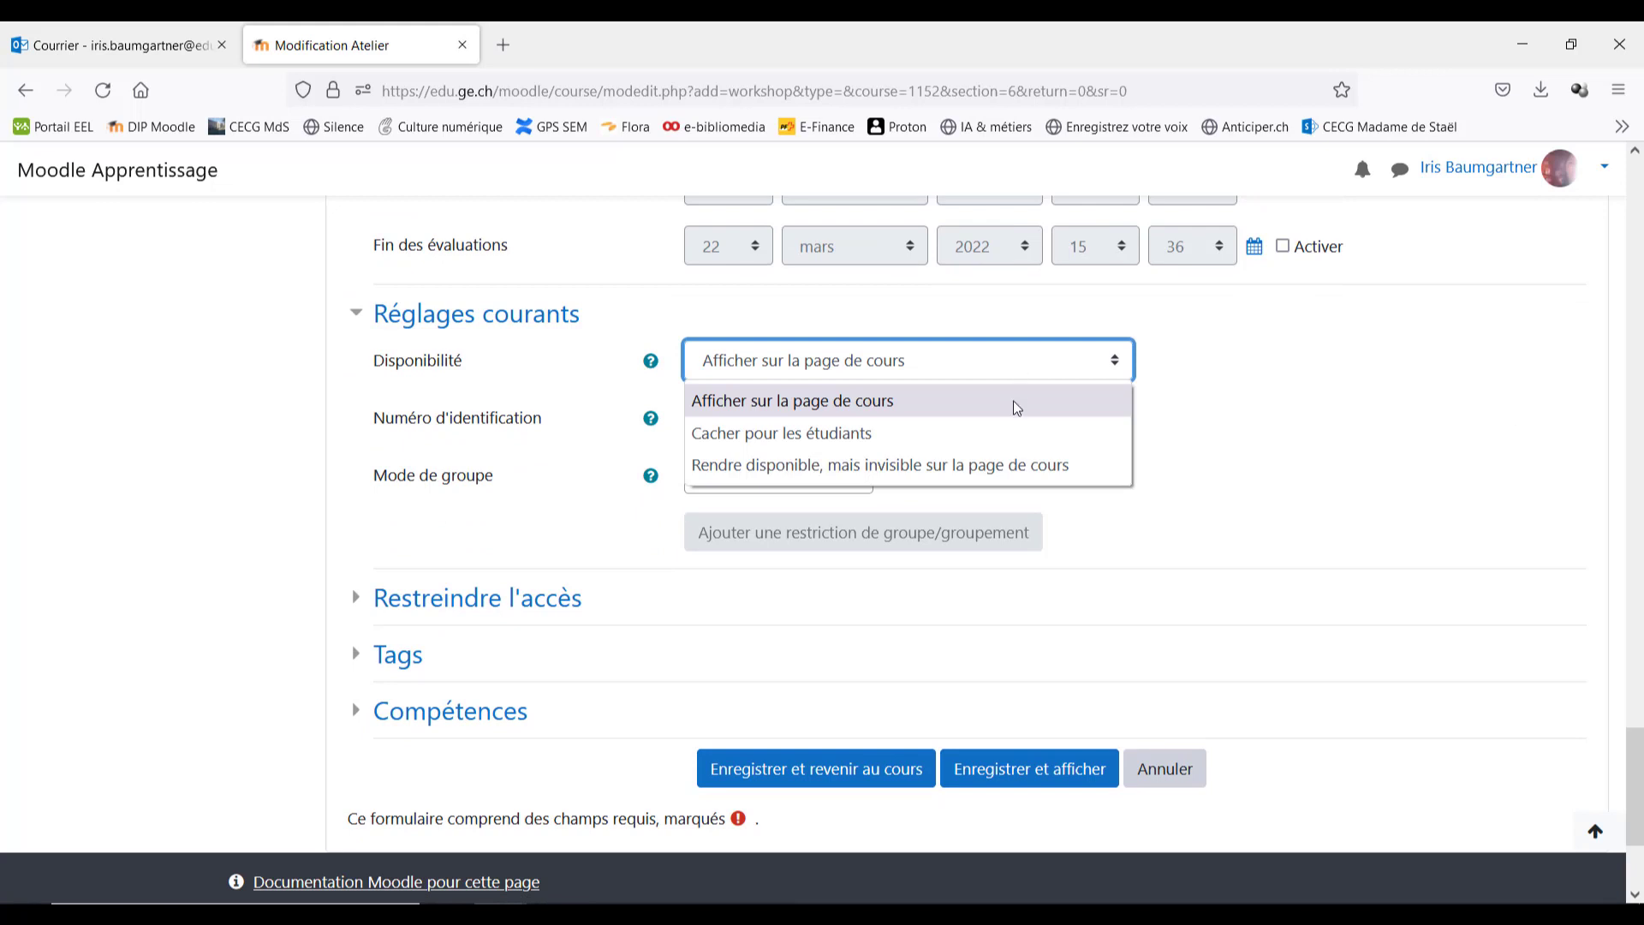
{"action": "left_click", "coordinate": [908, 442]}
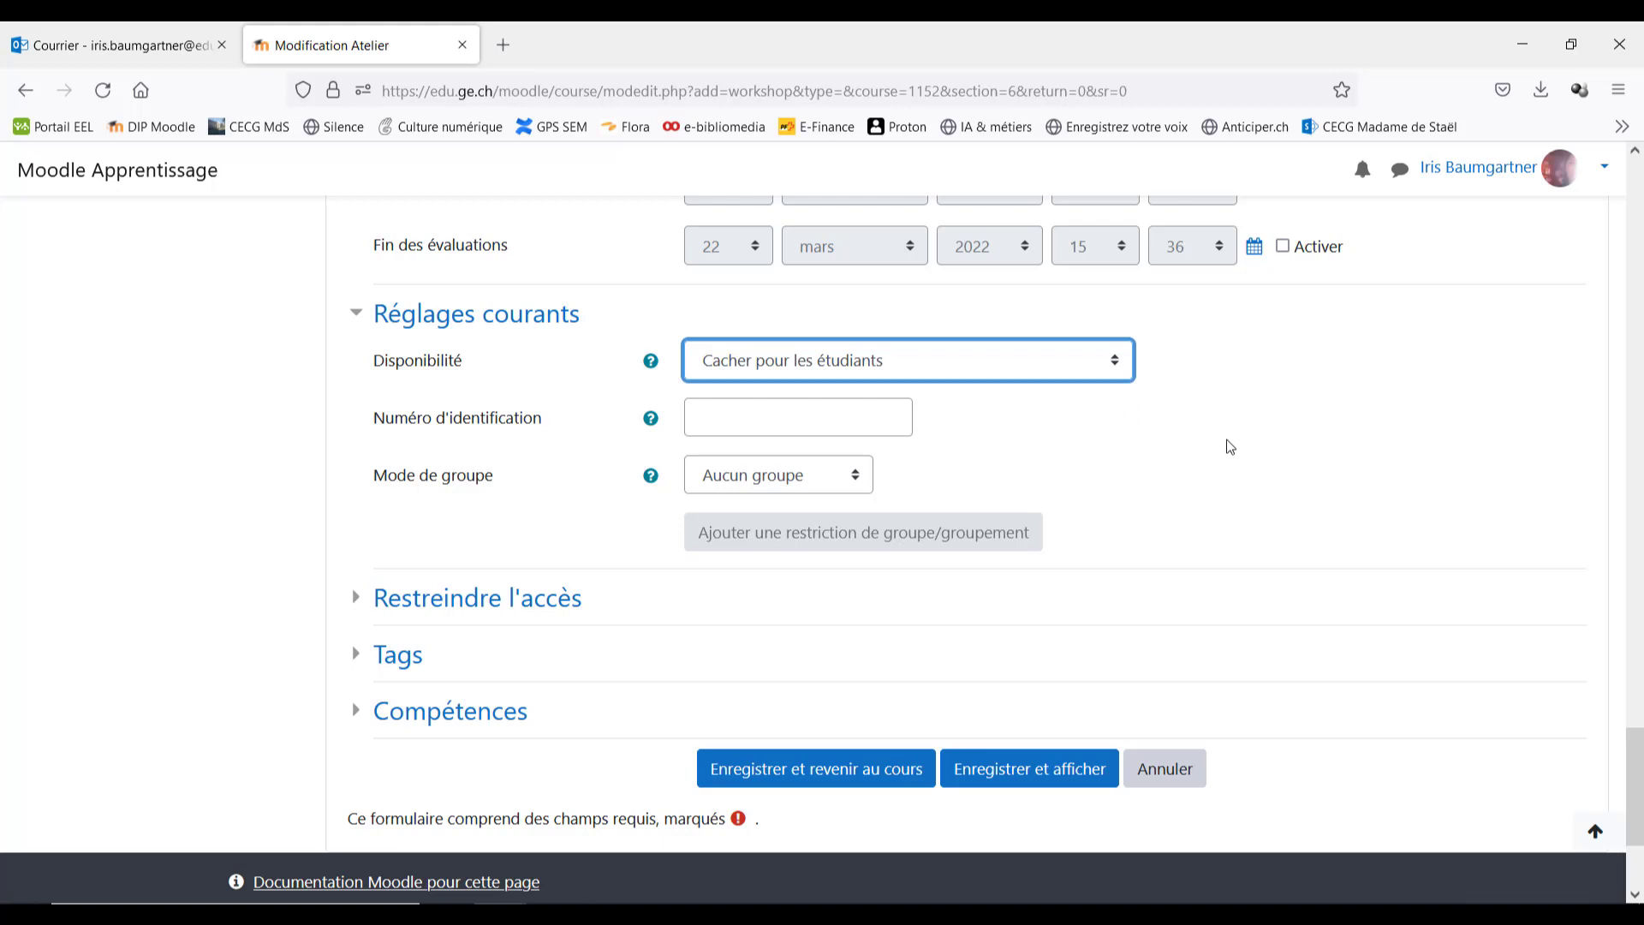
Save the workshop with its access restrictions, tags and competencies left at their defaults, and display it
{"action": "scroll", "coordinate": [1231, 446], "scroll_direction": "down", "scroll_amount": 2}
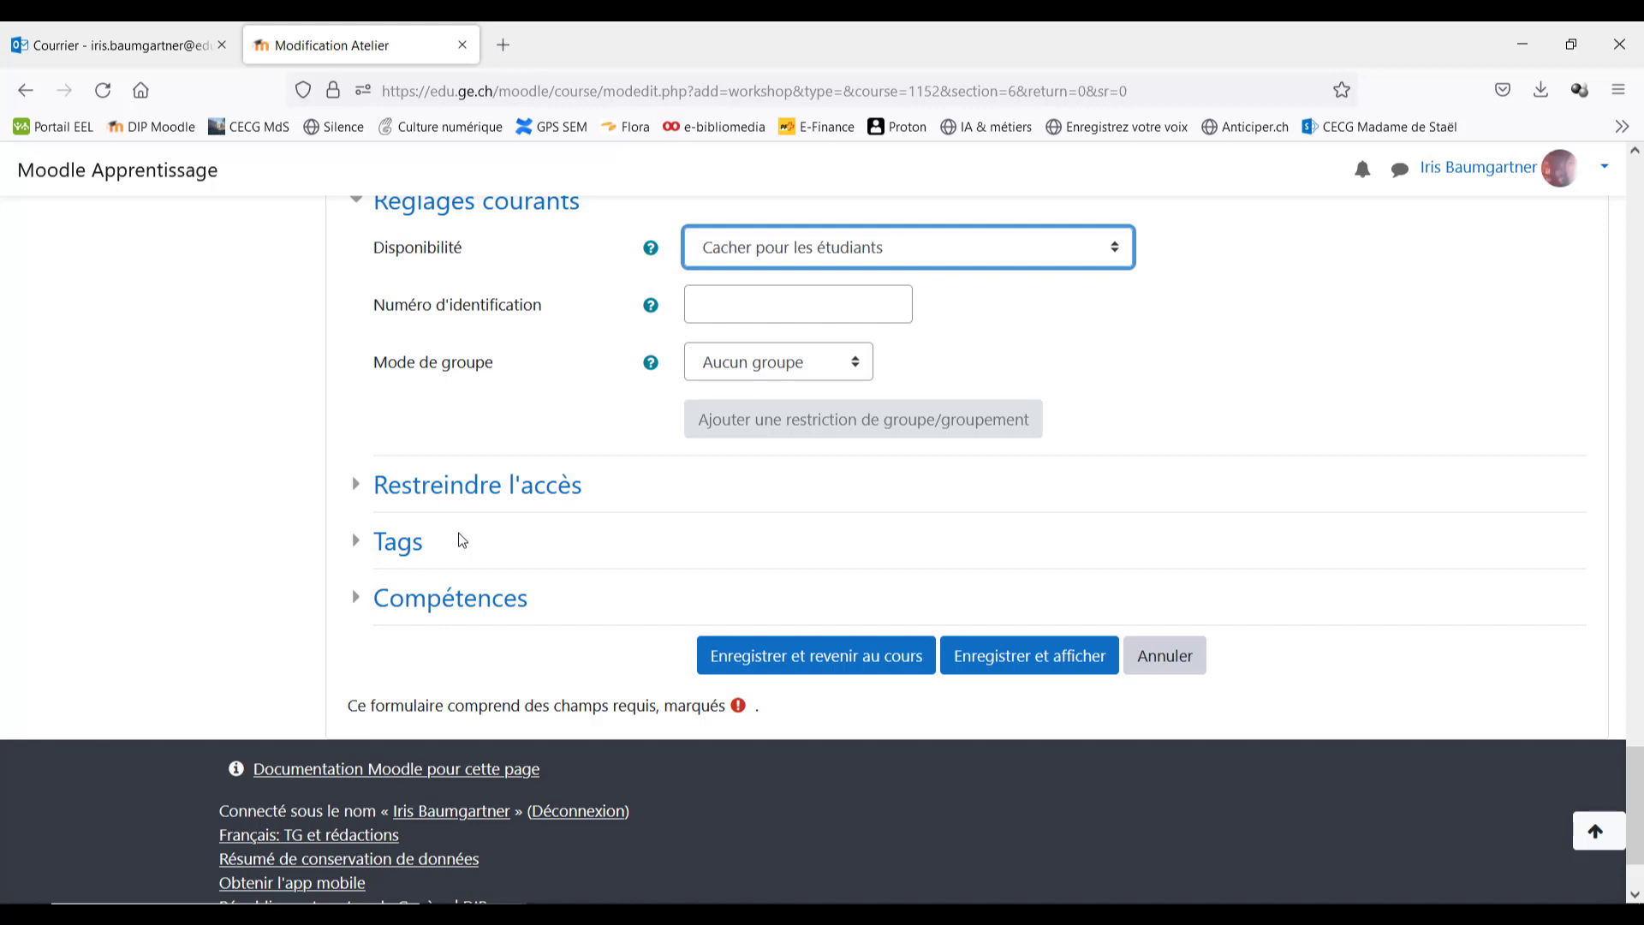
{"action": "key", "text": "Tab"}
{"action": "key", "text": "Tab"}
{"action": "key", "text": "Tab"}
{"action": "key", "text": "Tab"}
{"action": "key", "text": "Tab"}
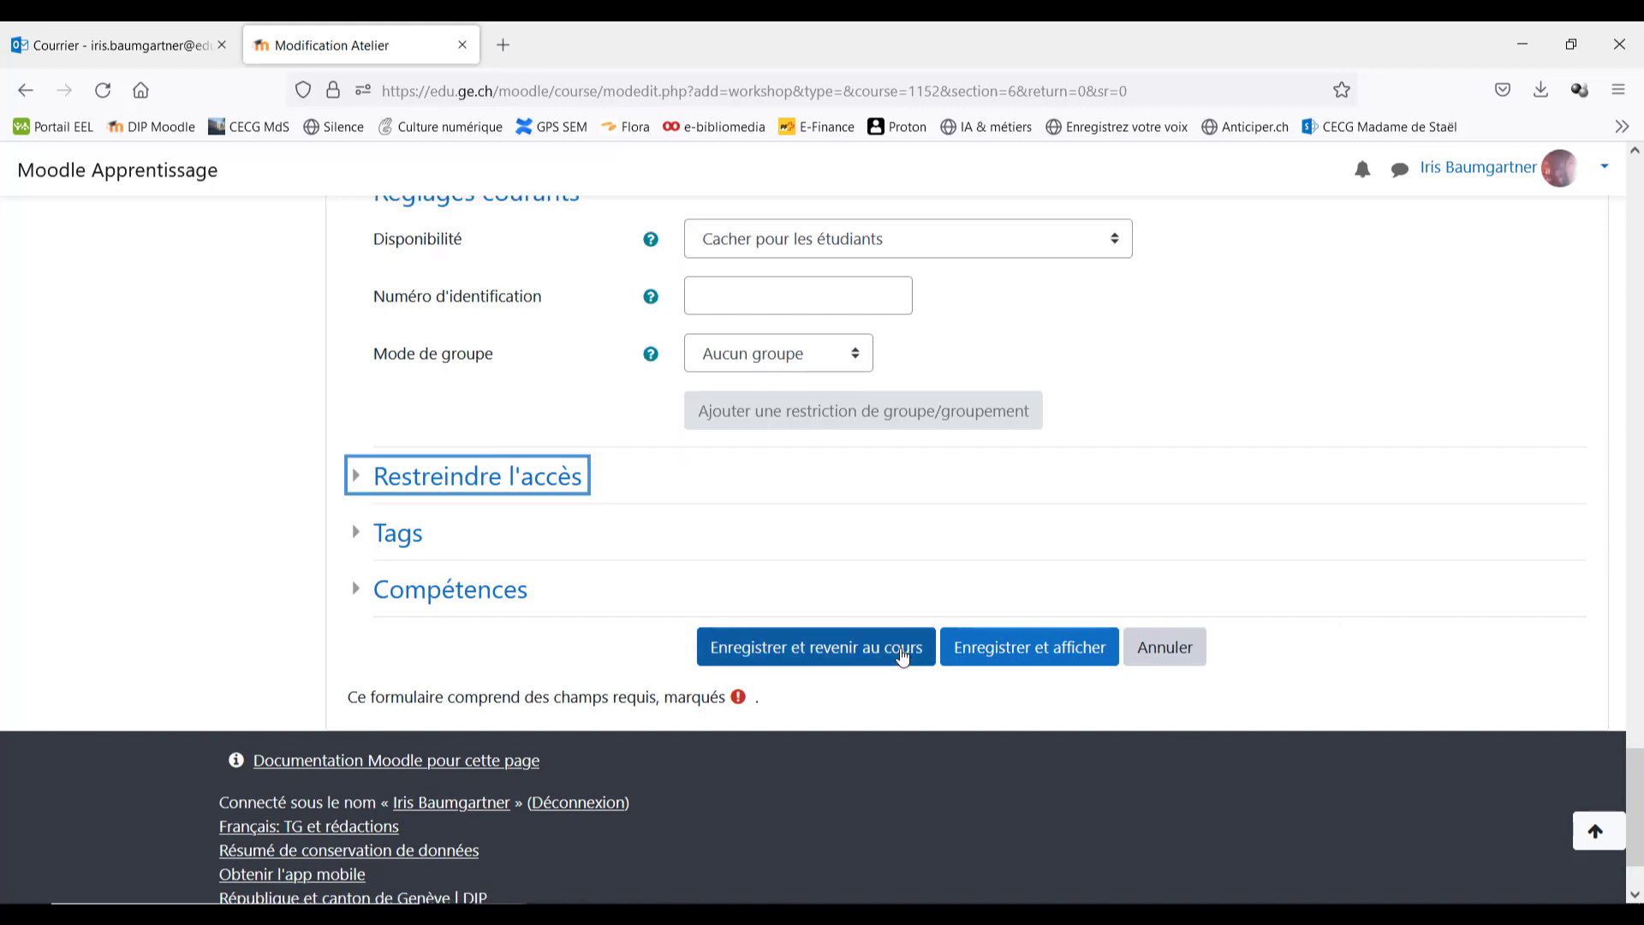
{"action": "left_click", "coordinate": [968, 661]}
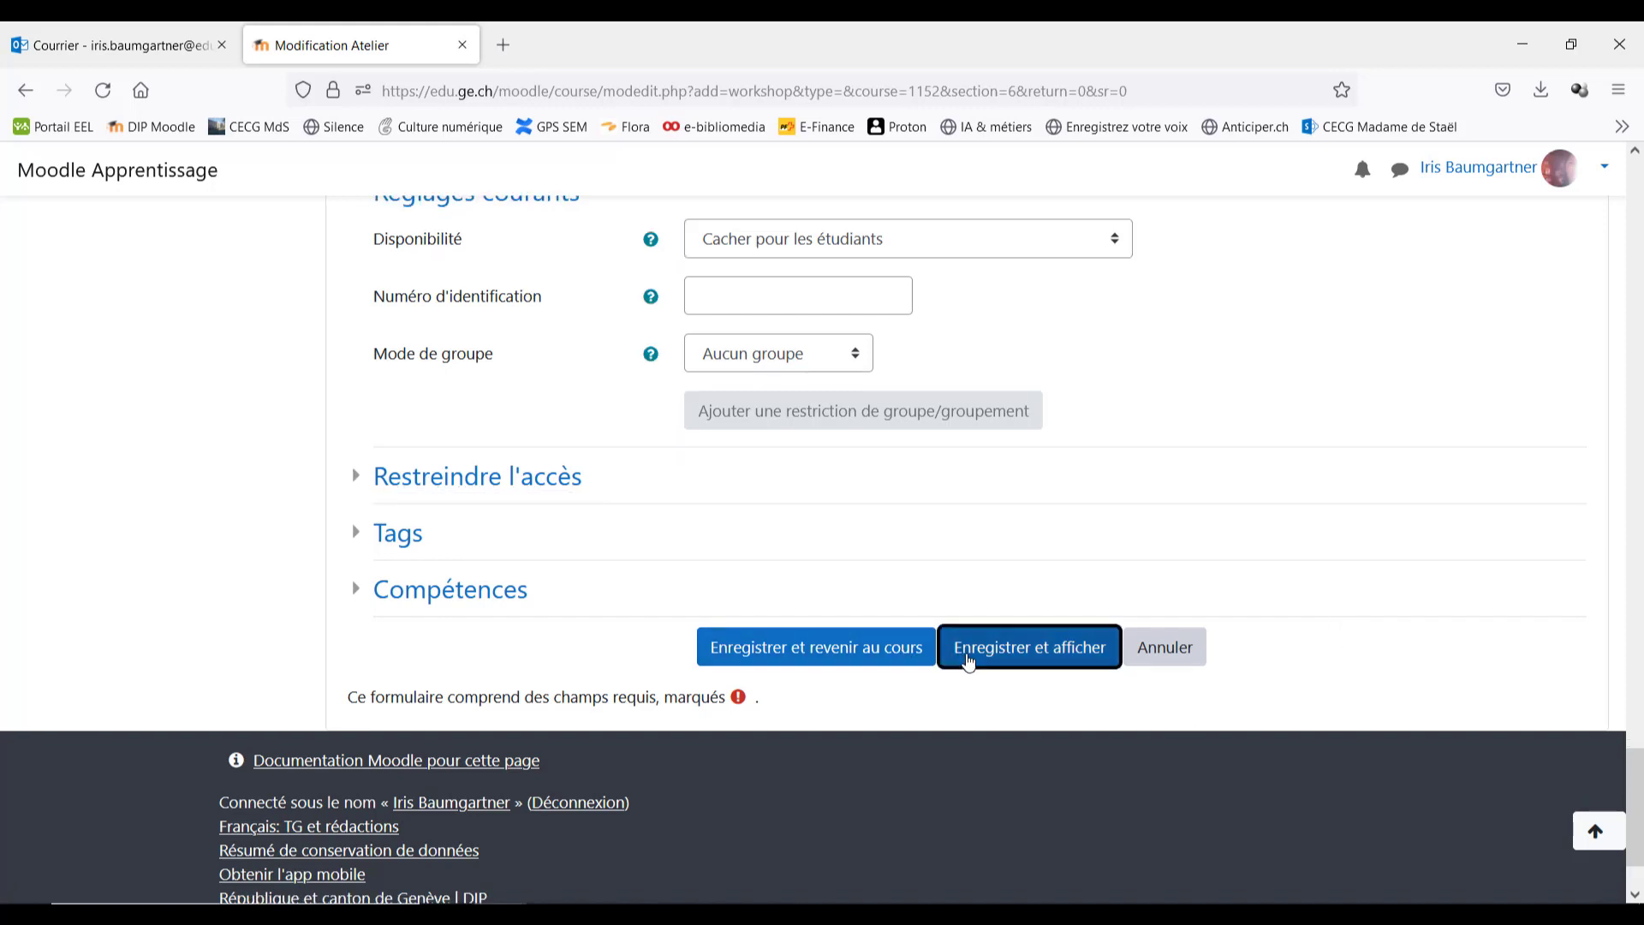